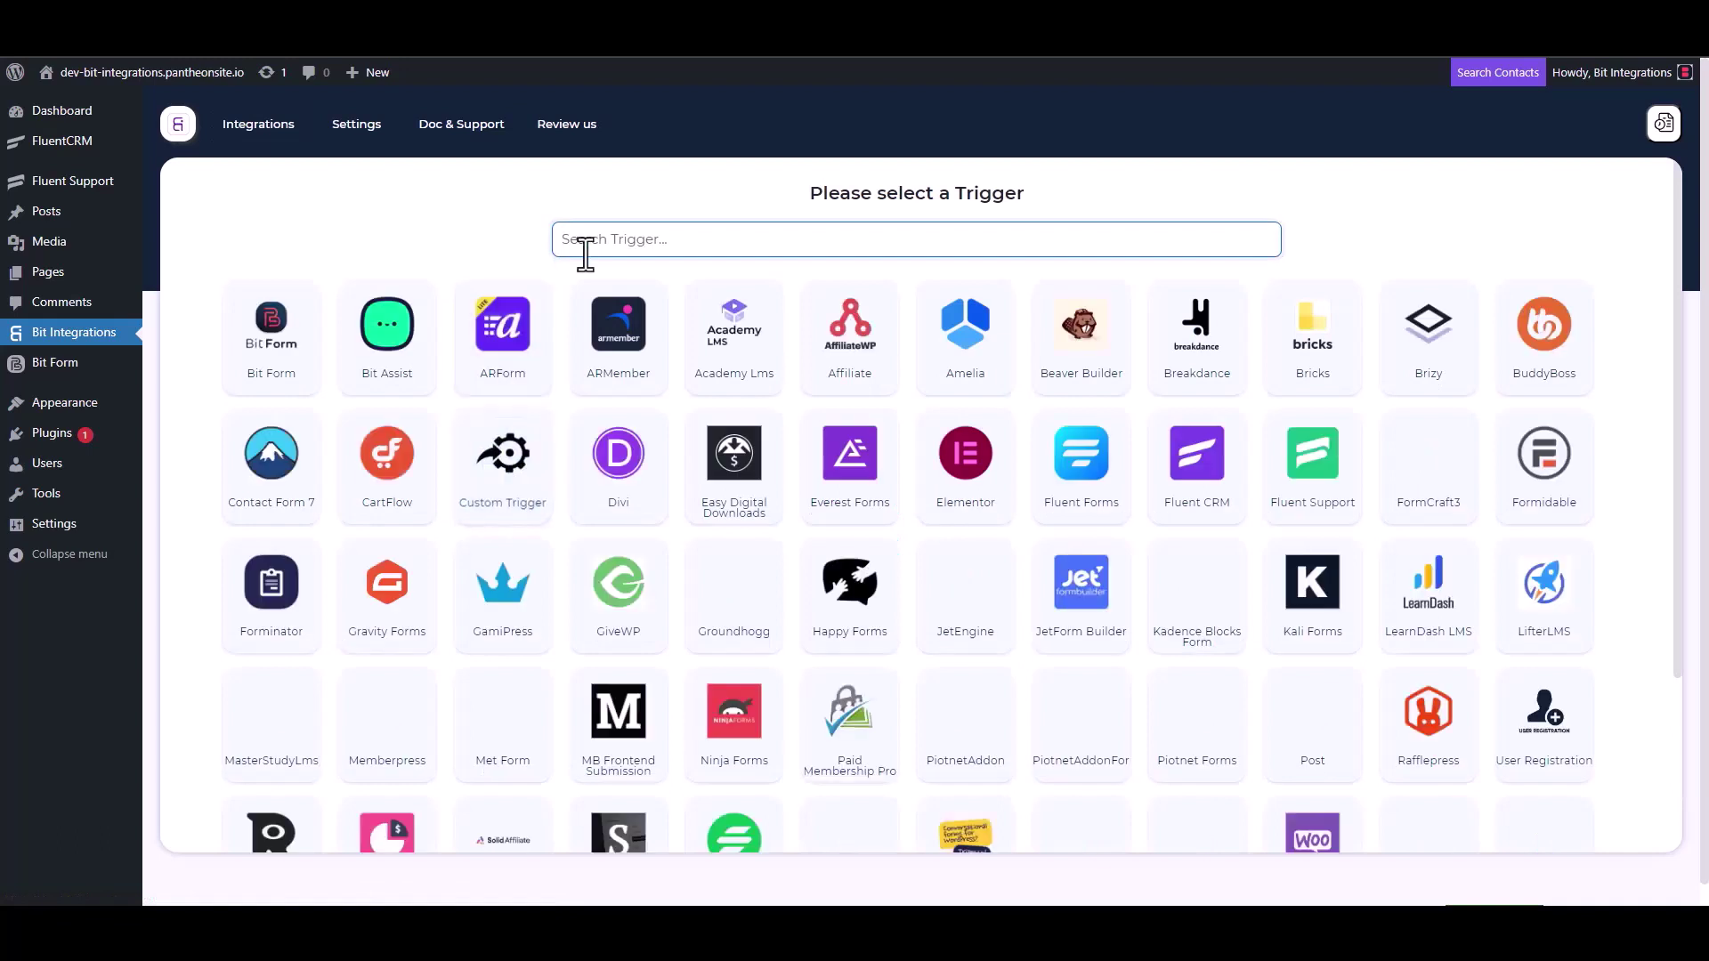
Step: Choose Fluent Support as the trigger, copy its webhook URL and start fetching incoming data
{"action": "left_click", "coordinate": [1315, 496]}
{"action": "left_click", "coordinate": [1216, 428]}
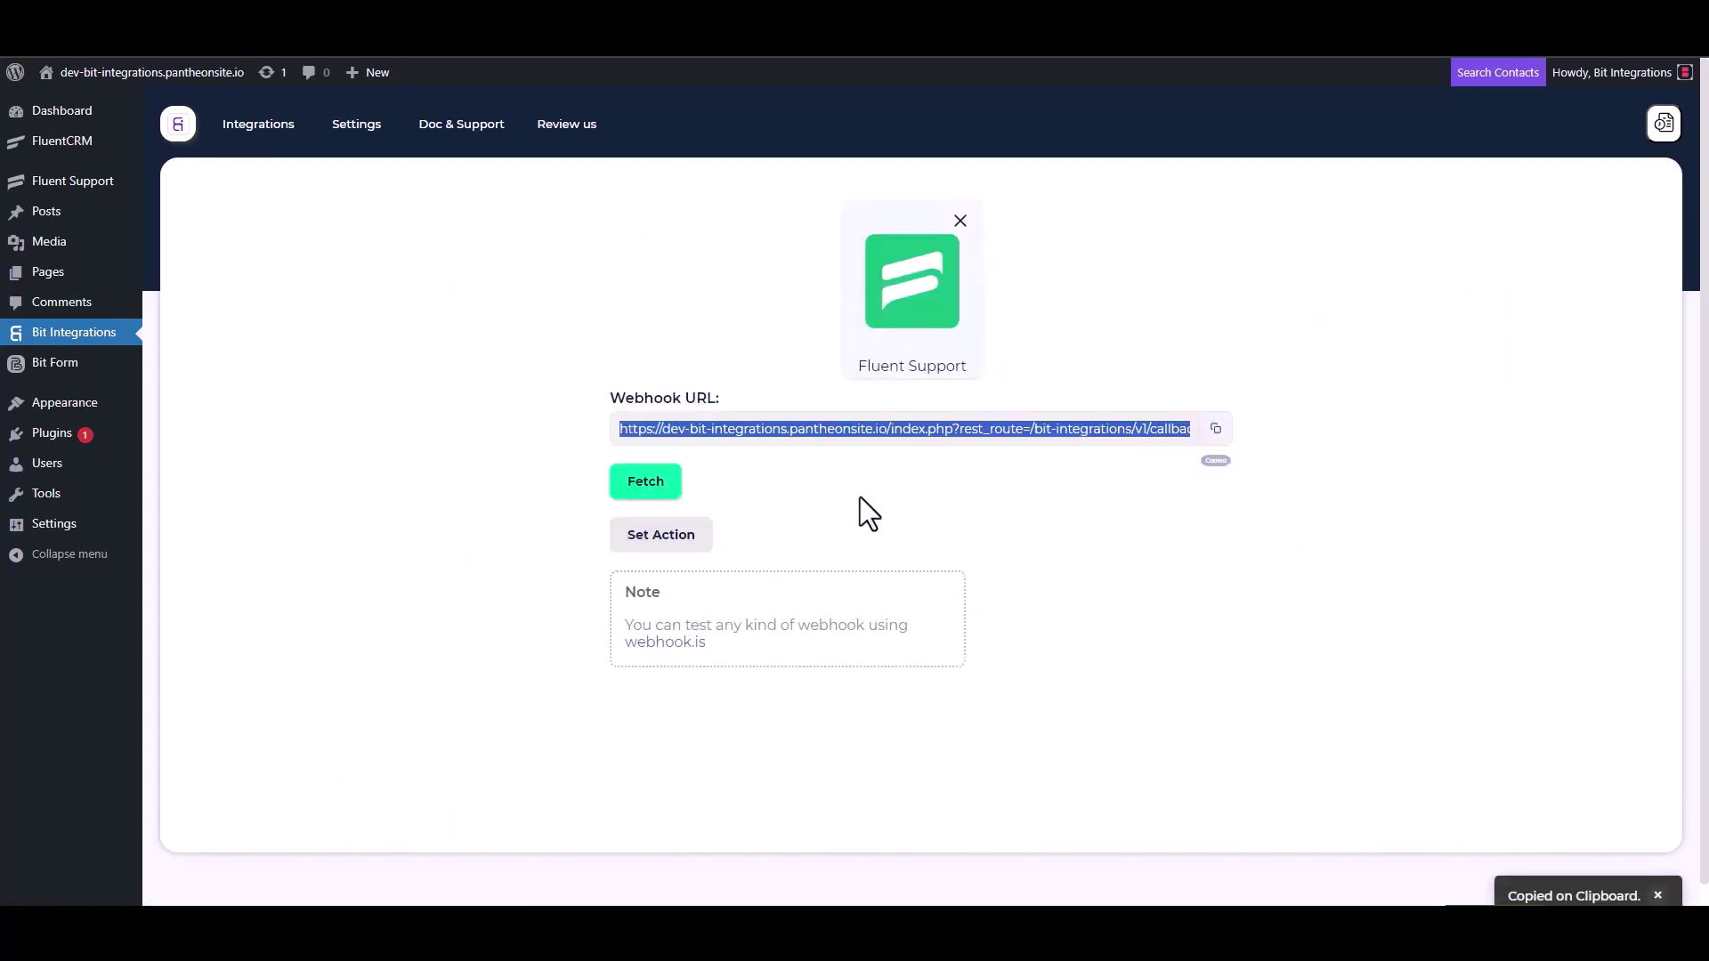
{"action": "left_click", "coordinate": [643, 485]}
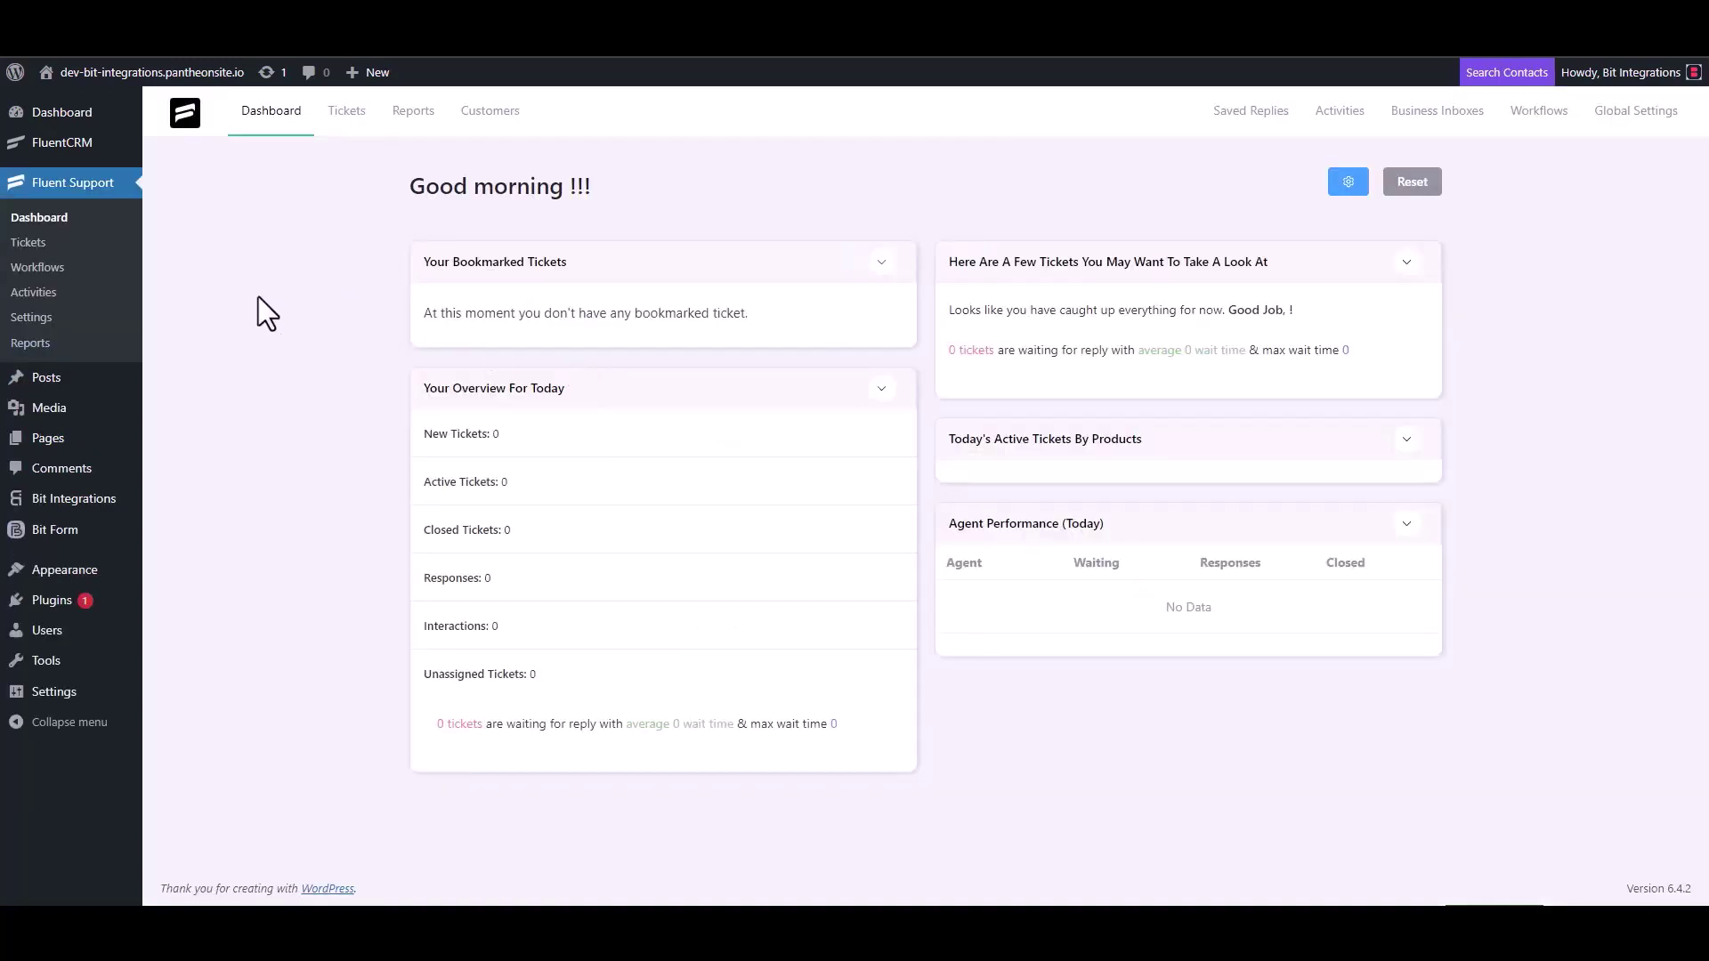
Step: Create an Automatic Fluent Support workflow named 'Bit Integrations' and open its editor
{"action": "left_click", "coordinate": [54, 267]}
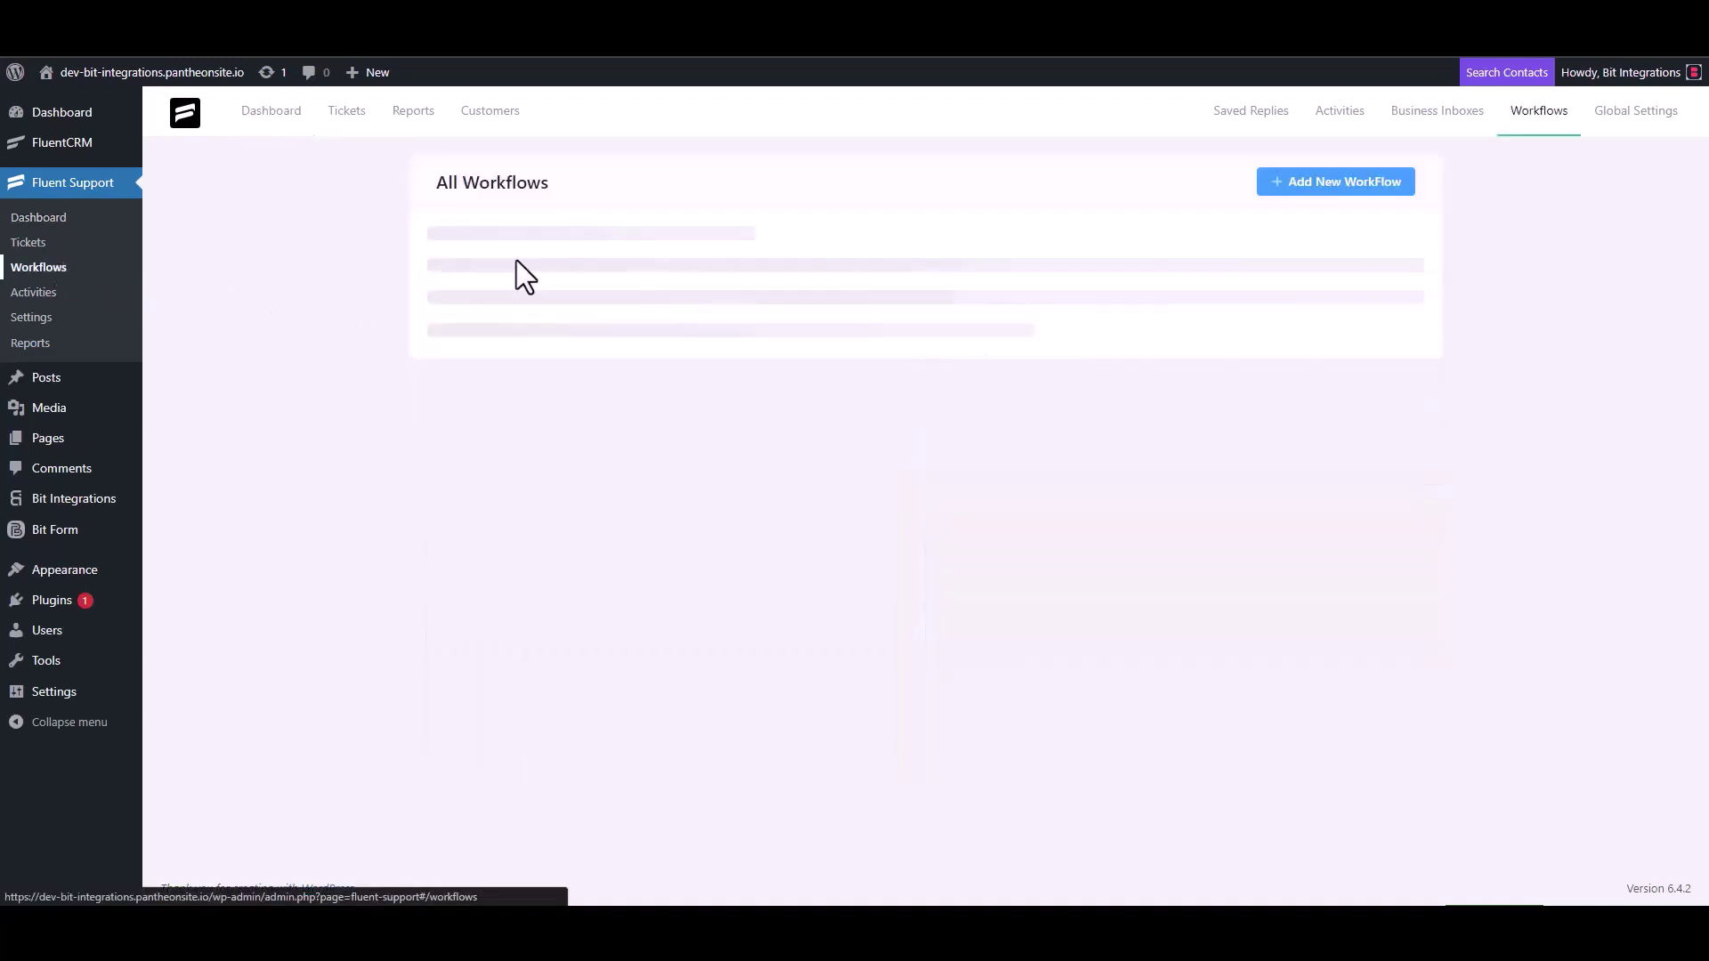
{"action": "left_click", "coordinate": [1312, 189]}
{"action": "left_click", "coordinate": [516, 212]}
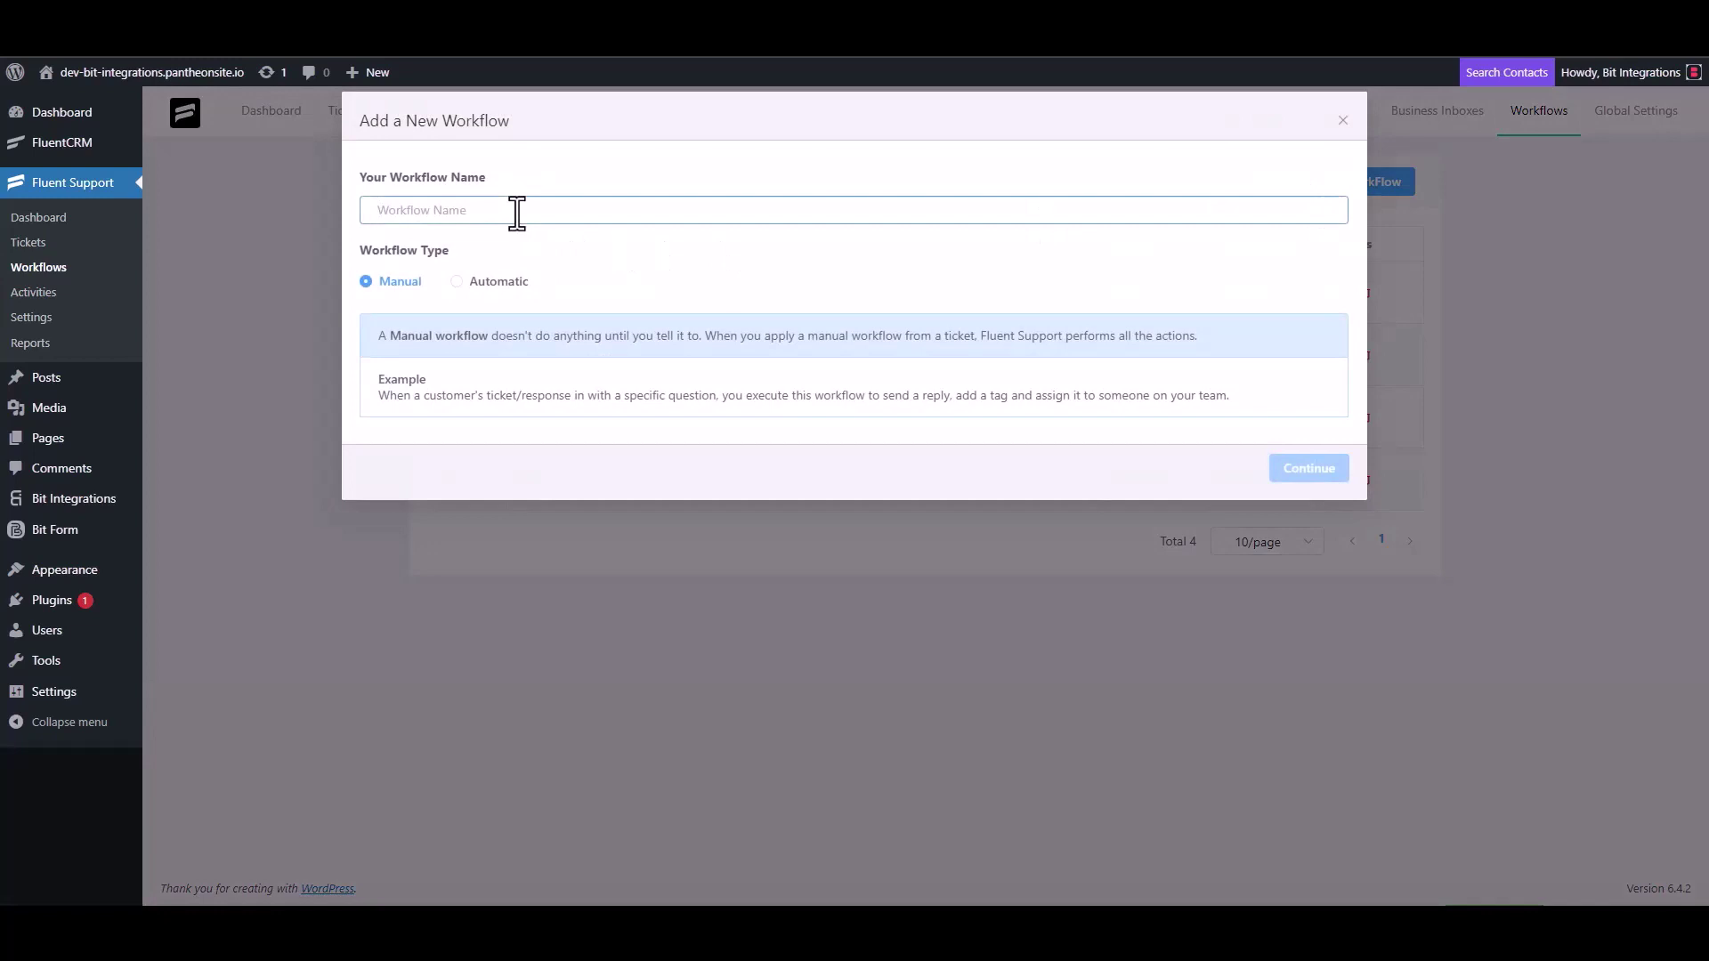
{"action": "type", "text": "Bit"}
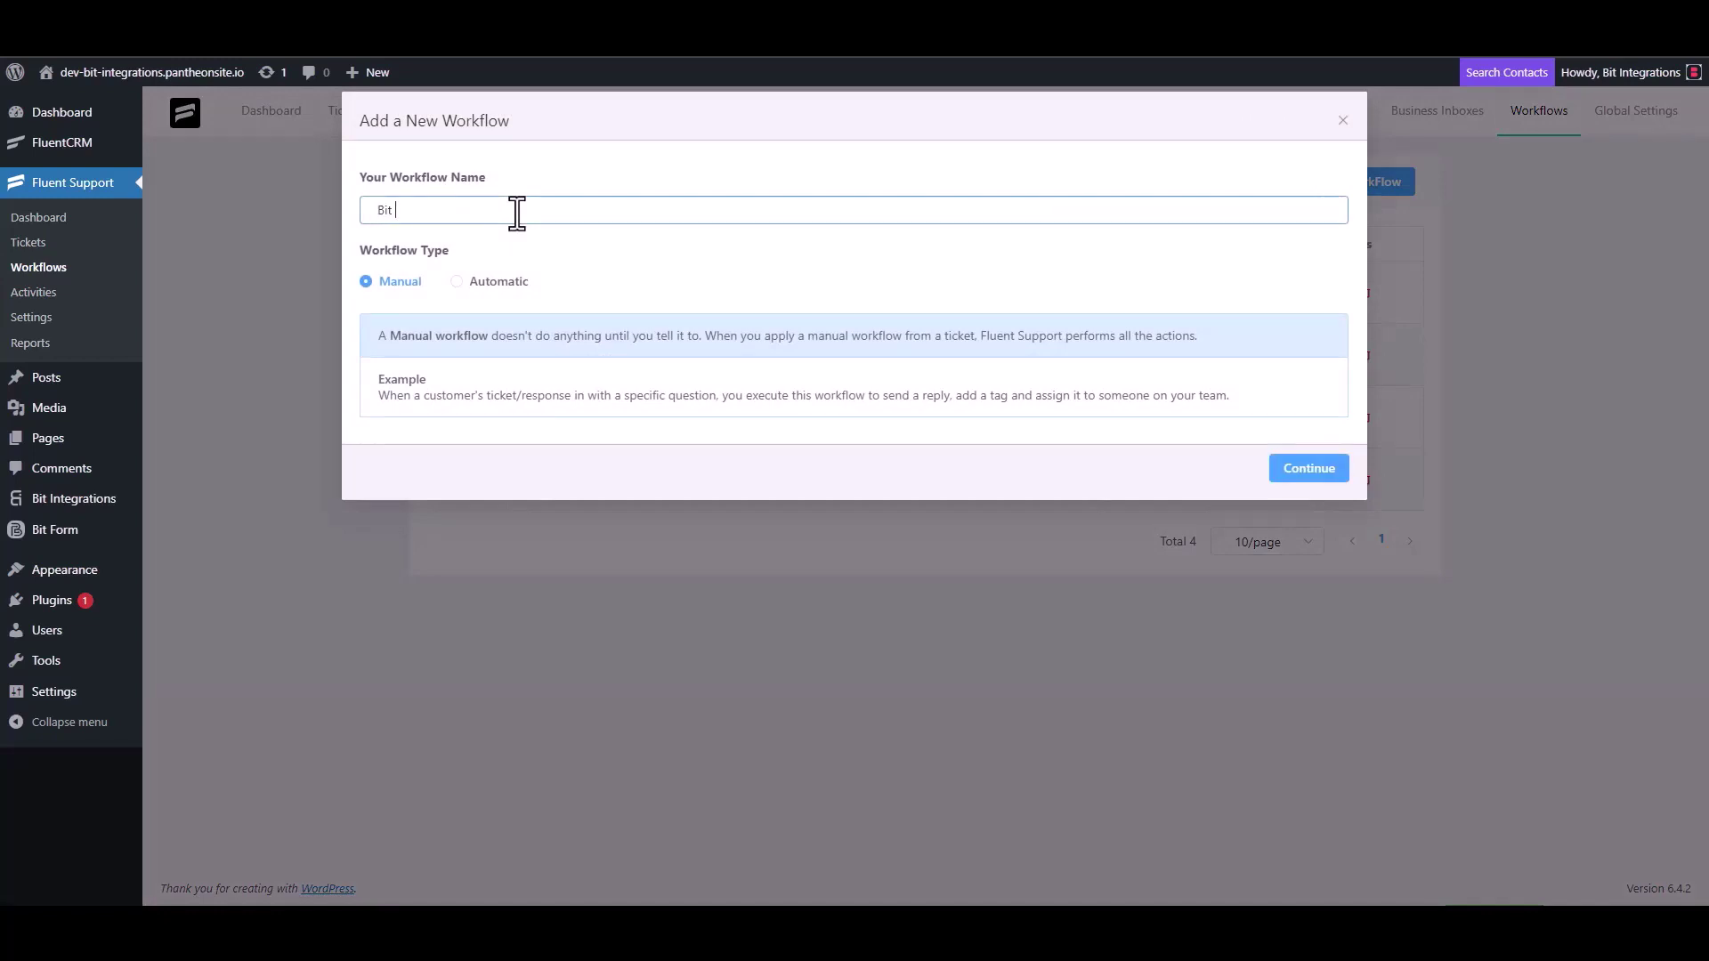
{"action": "type", "text": " Integrations"}
{"action": "left_click", "coordinate": [475, 283]}
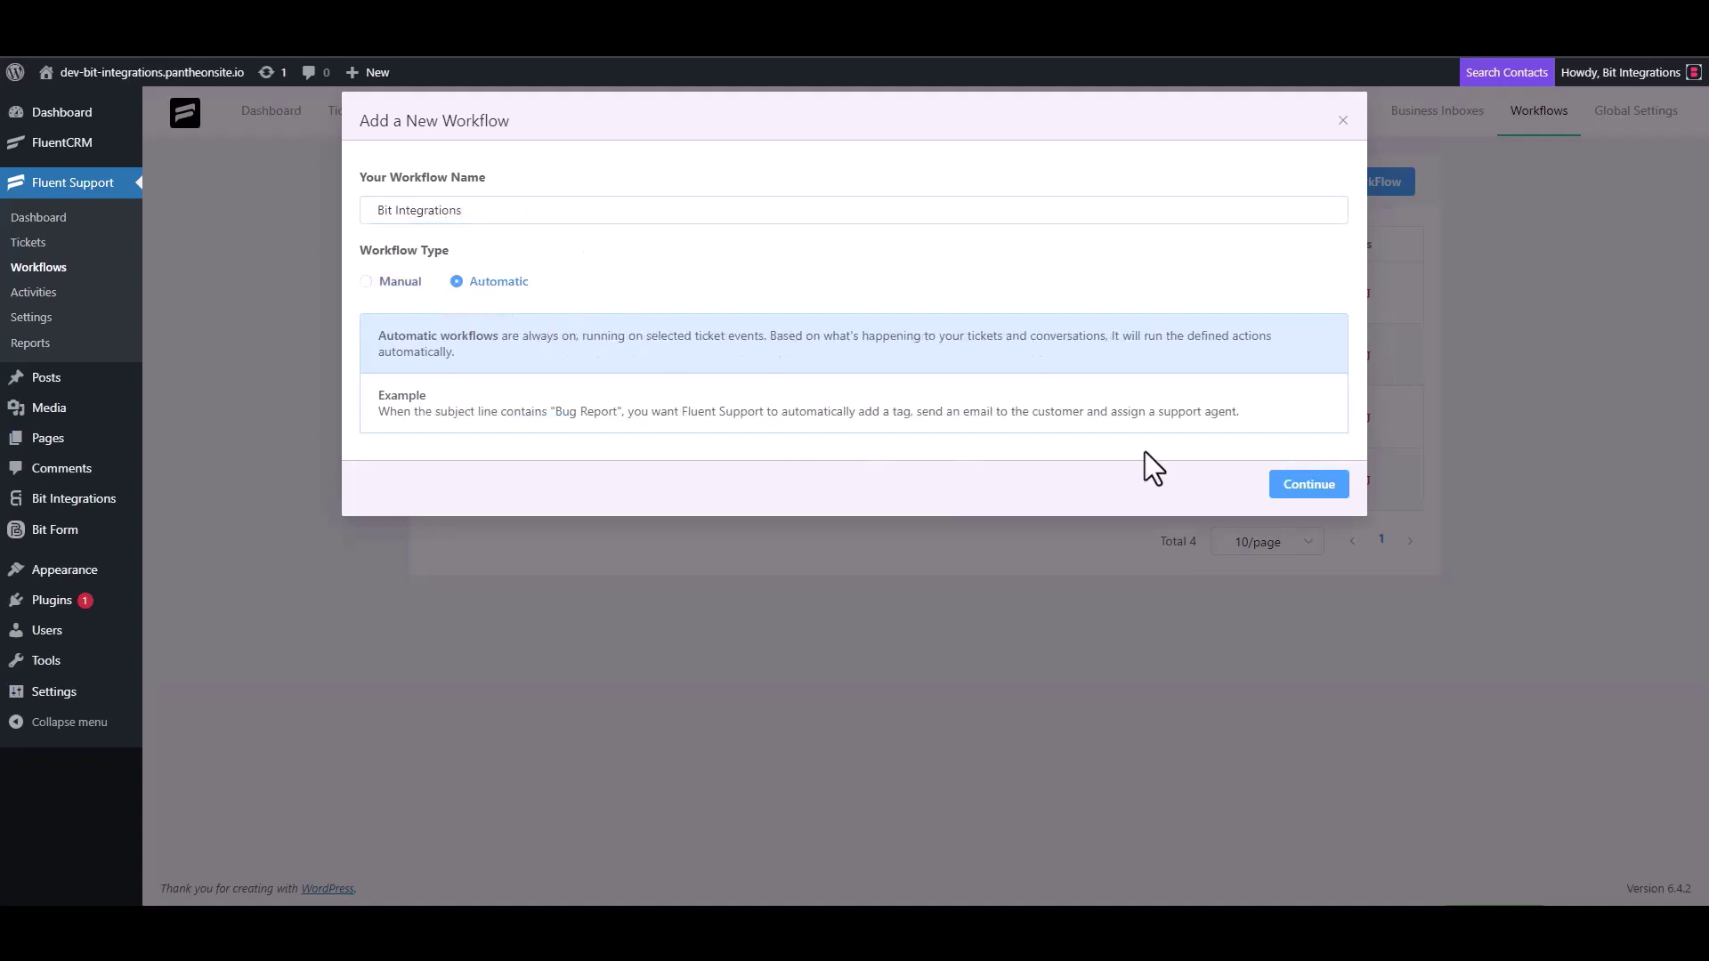
{"action": "left_click", "coordinate": [1306, 487]}
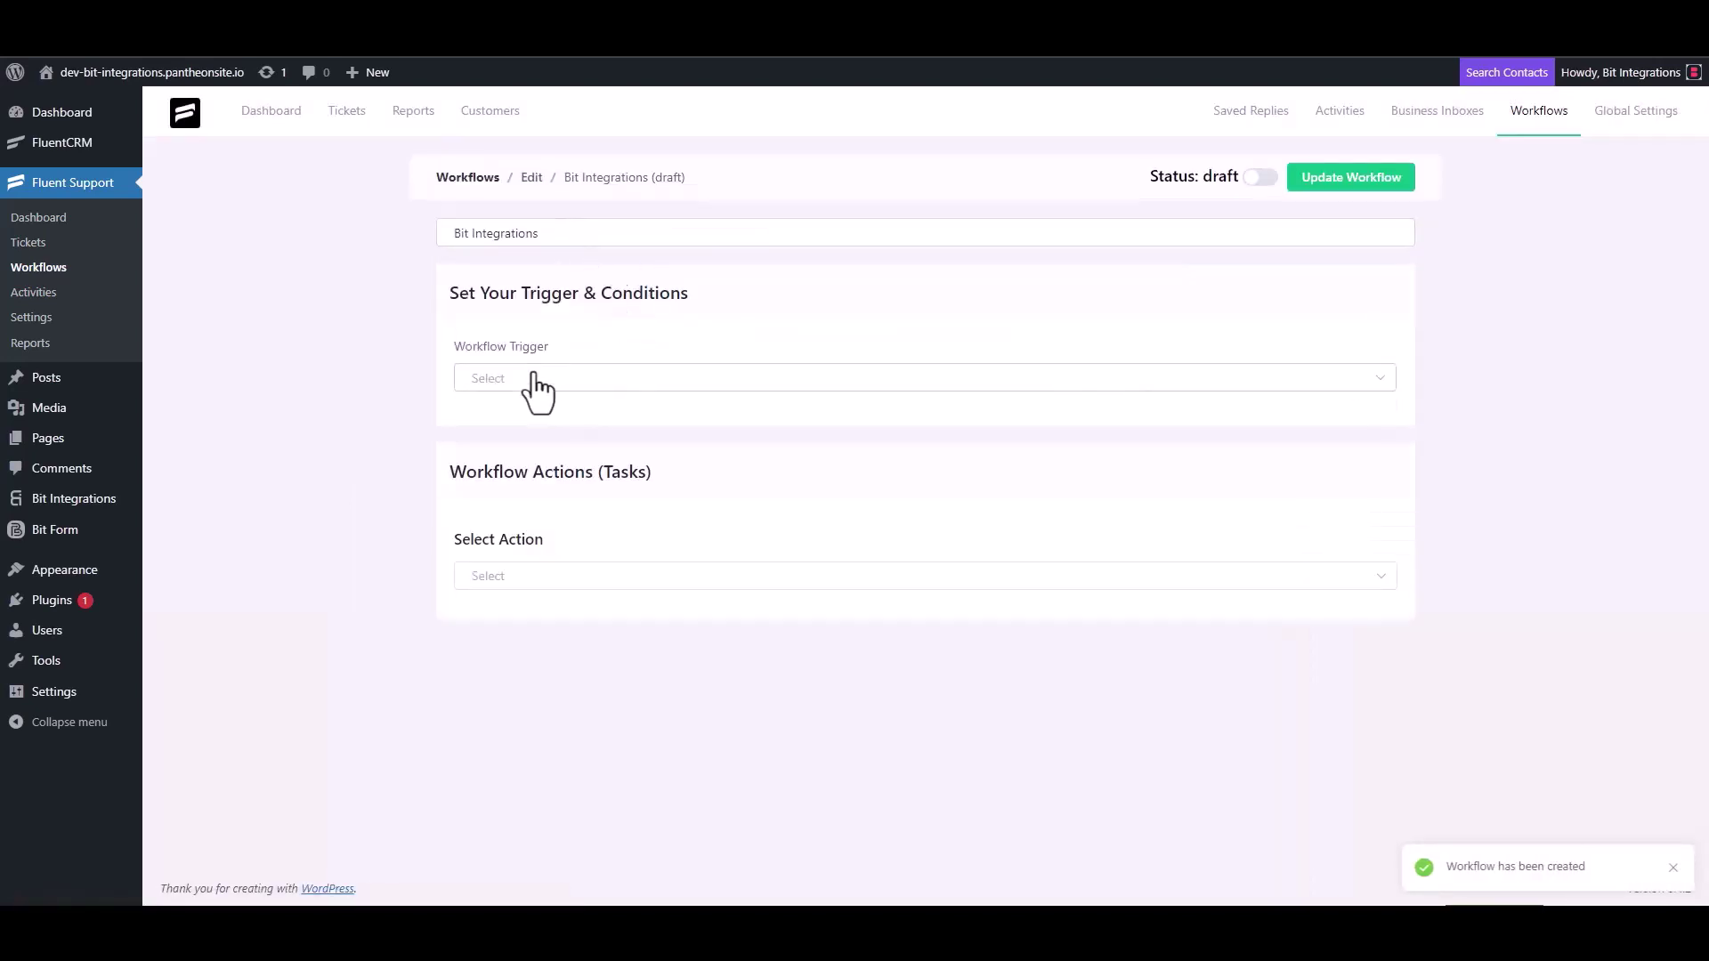
Step: Trigger the workflow On Ticket Creation with an outgoing webhook action using the pasted URL
{"action": "left_click", "coordinate": [532, 378]}
{"action": "left_click", "coordinate": [526, 425]}
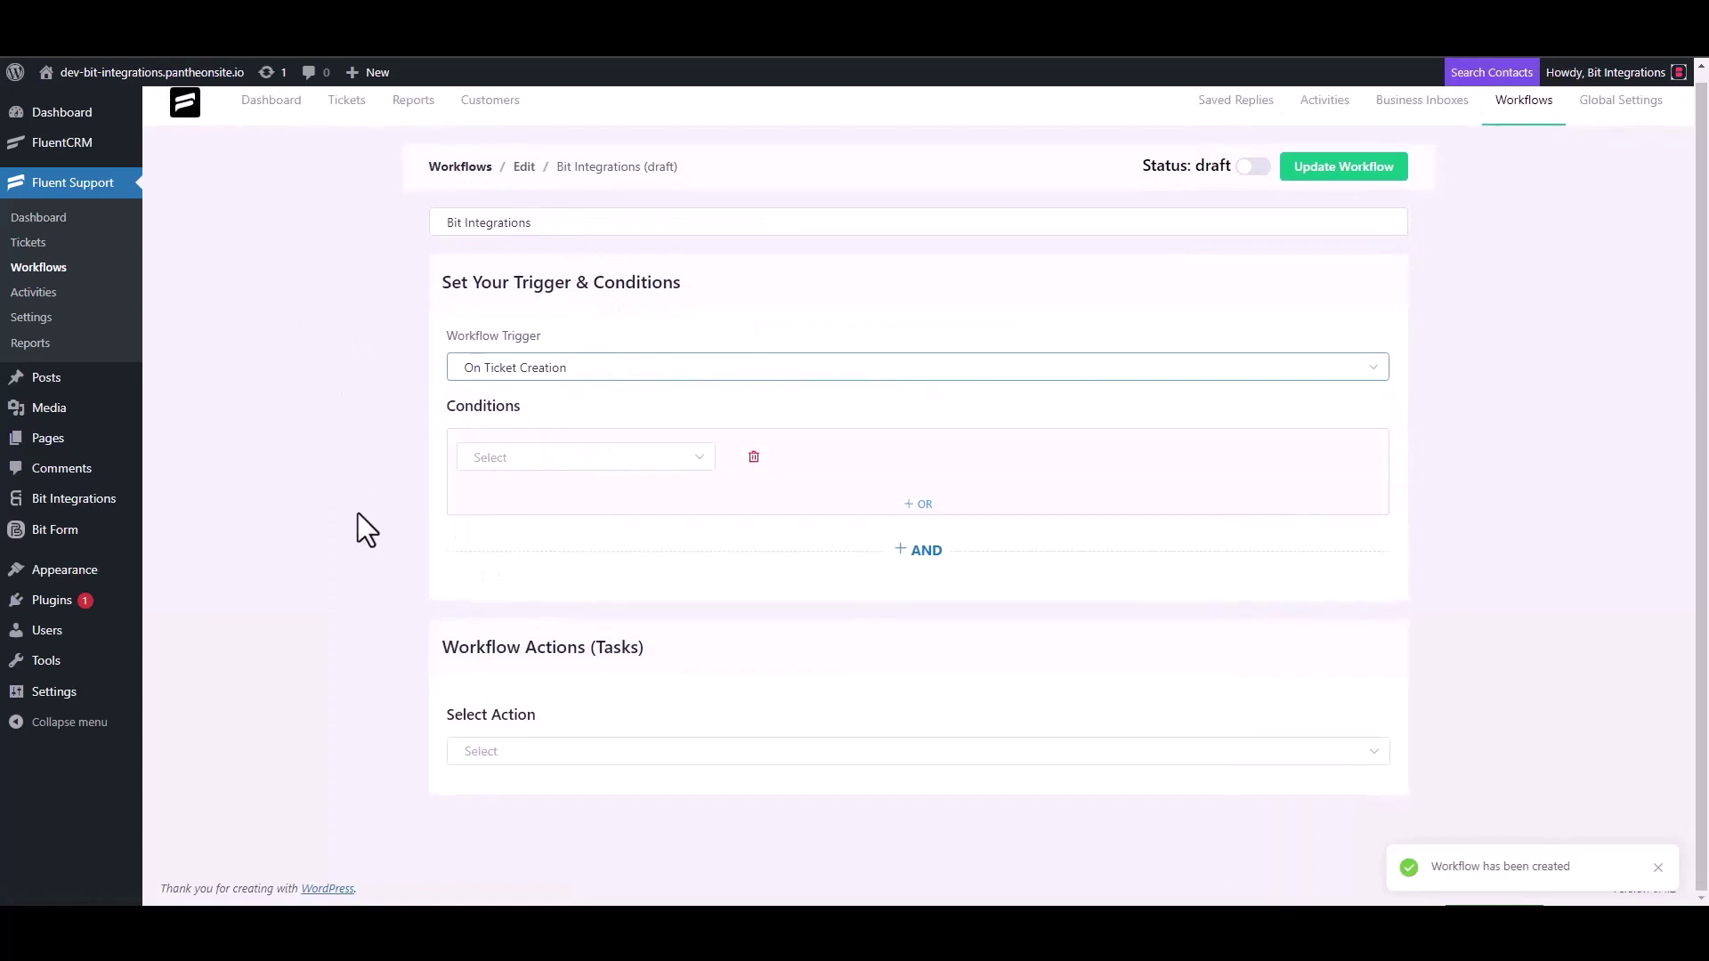
{"action": "left_click", "coordinate": [502, 748]}
{"action": "scroll", "coordinate": [523, 618], "scroll_direction": "down", "scroll_amount": 4}
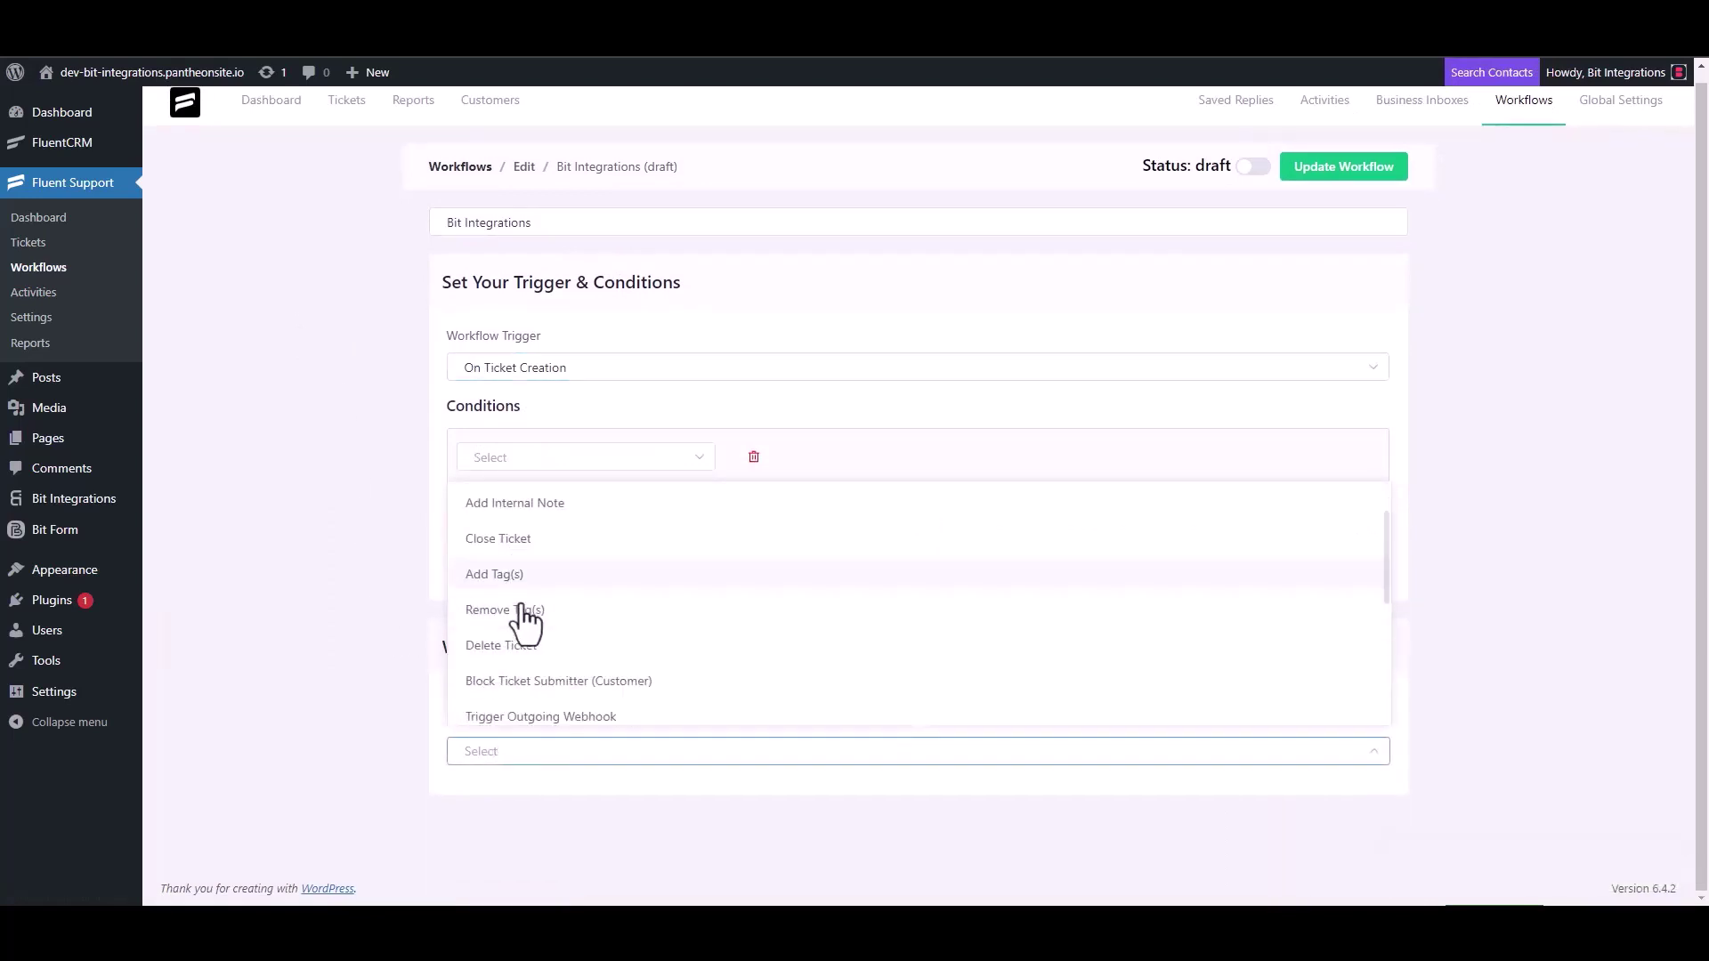
{"action": "left_click", "coordinate": [587, 510]}
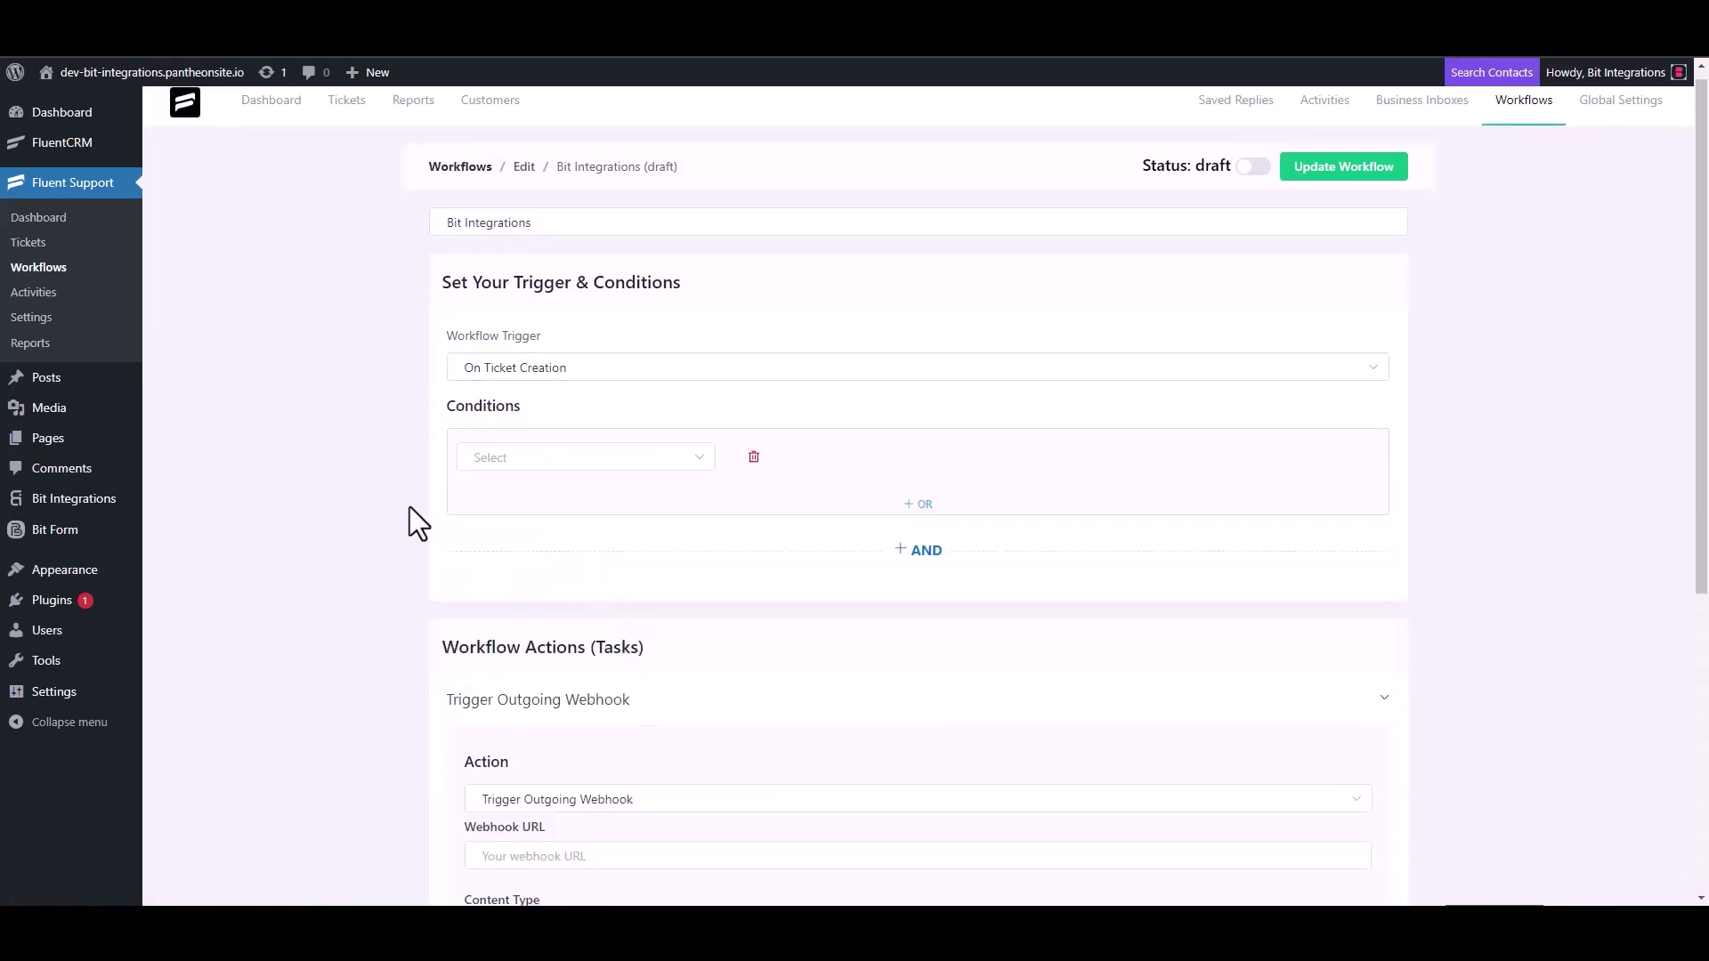
{"action": "scroll", "coordinate": [409, 505], "scroll_direction": "down", "scroll_amount": 4}
{"action": "left_click", "coordinate": [580, 501]}
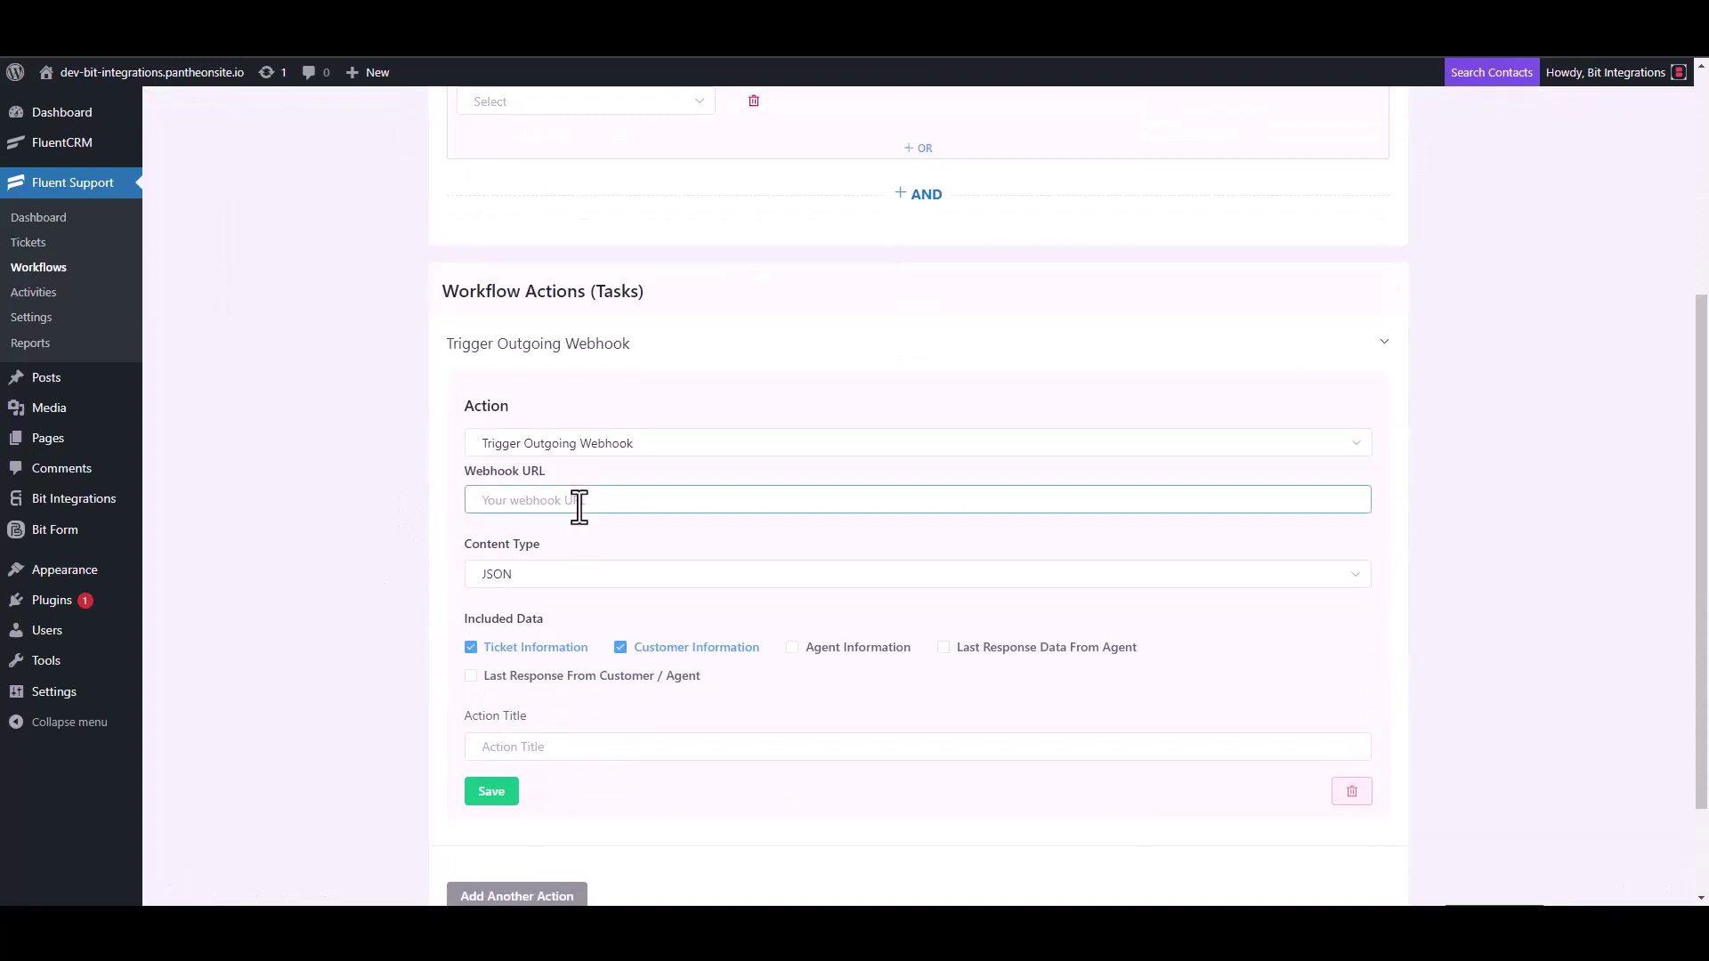
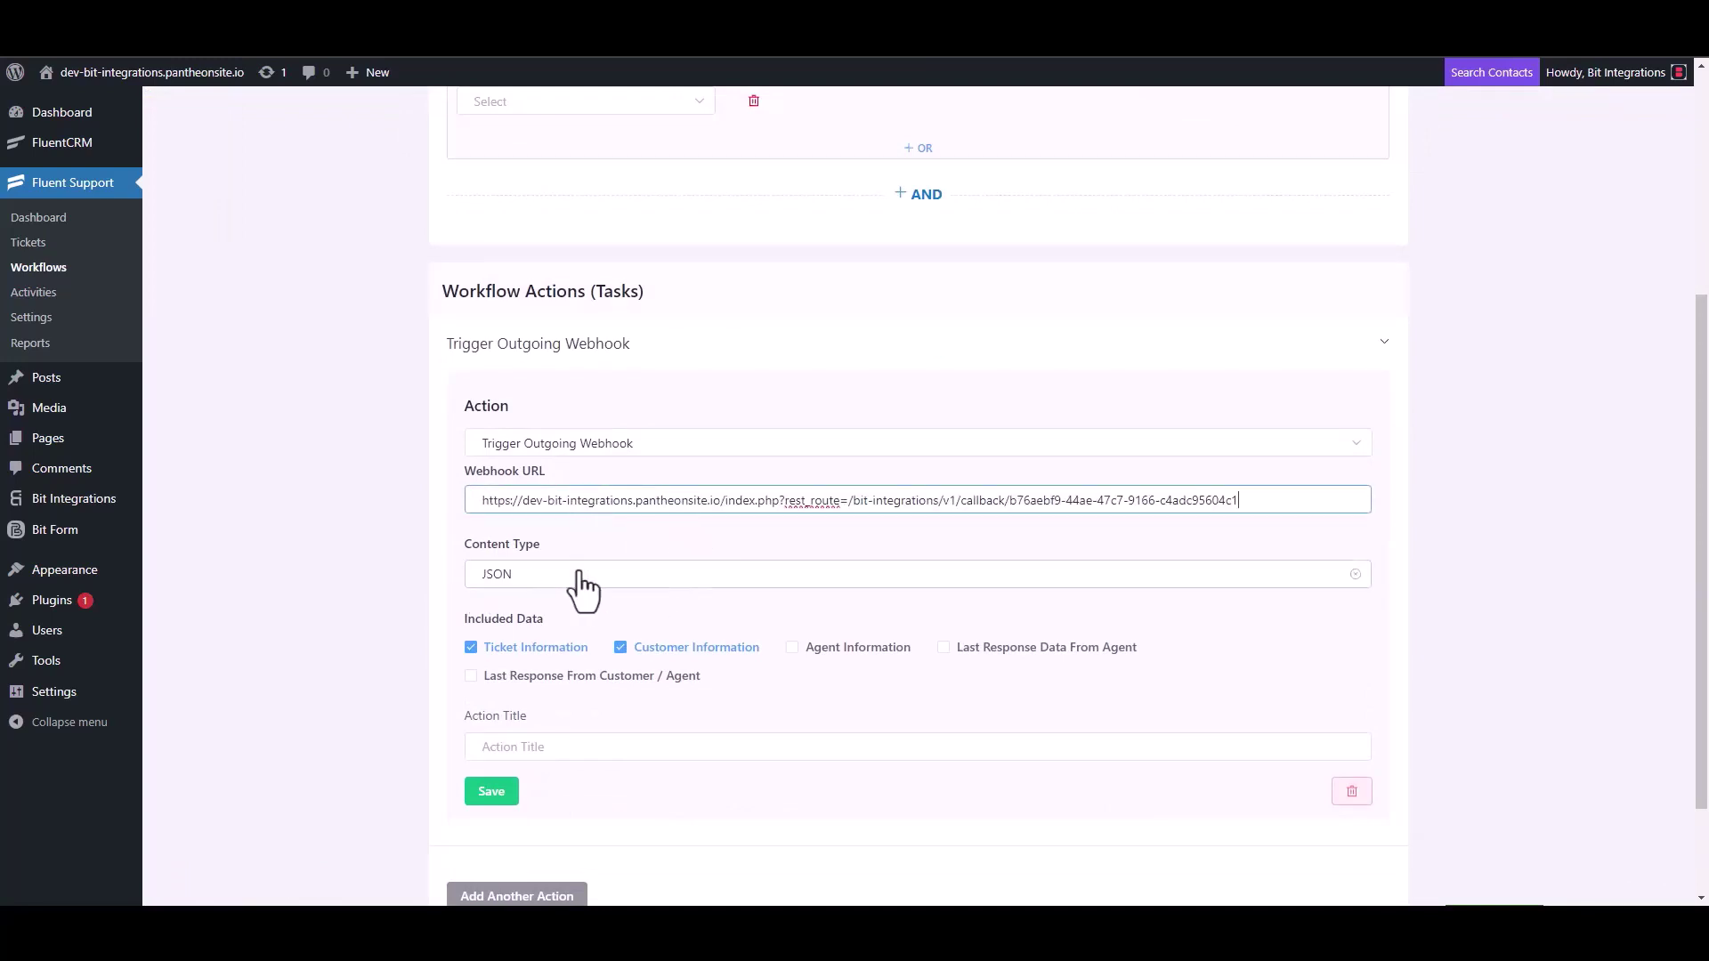
Step: Title the webhook action 'Bit Integrations', save it and publish the workflow
{"action": "scroll", "coordinate": [584, 584], "scroll_direction": "down", "scroll_amount": 2}
{"action": "left_click", "coordinate": [533, 614]}
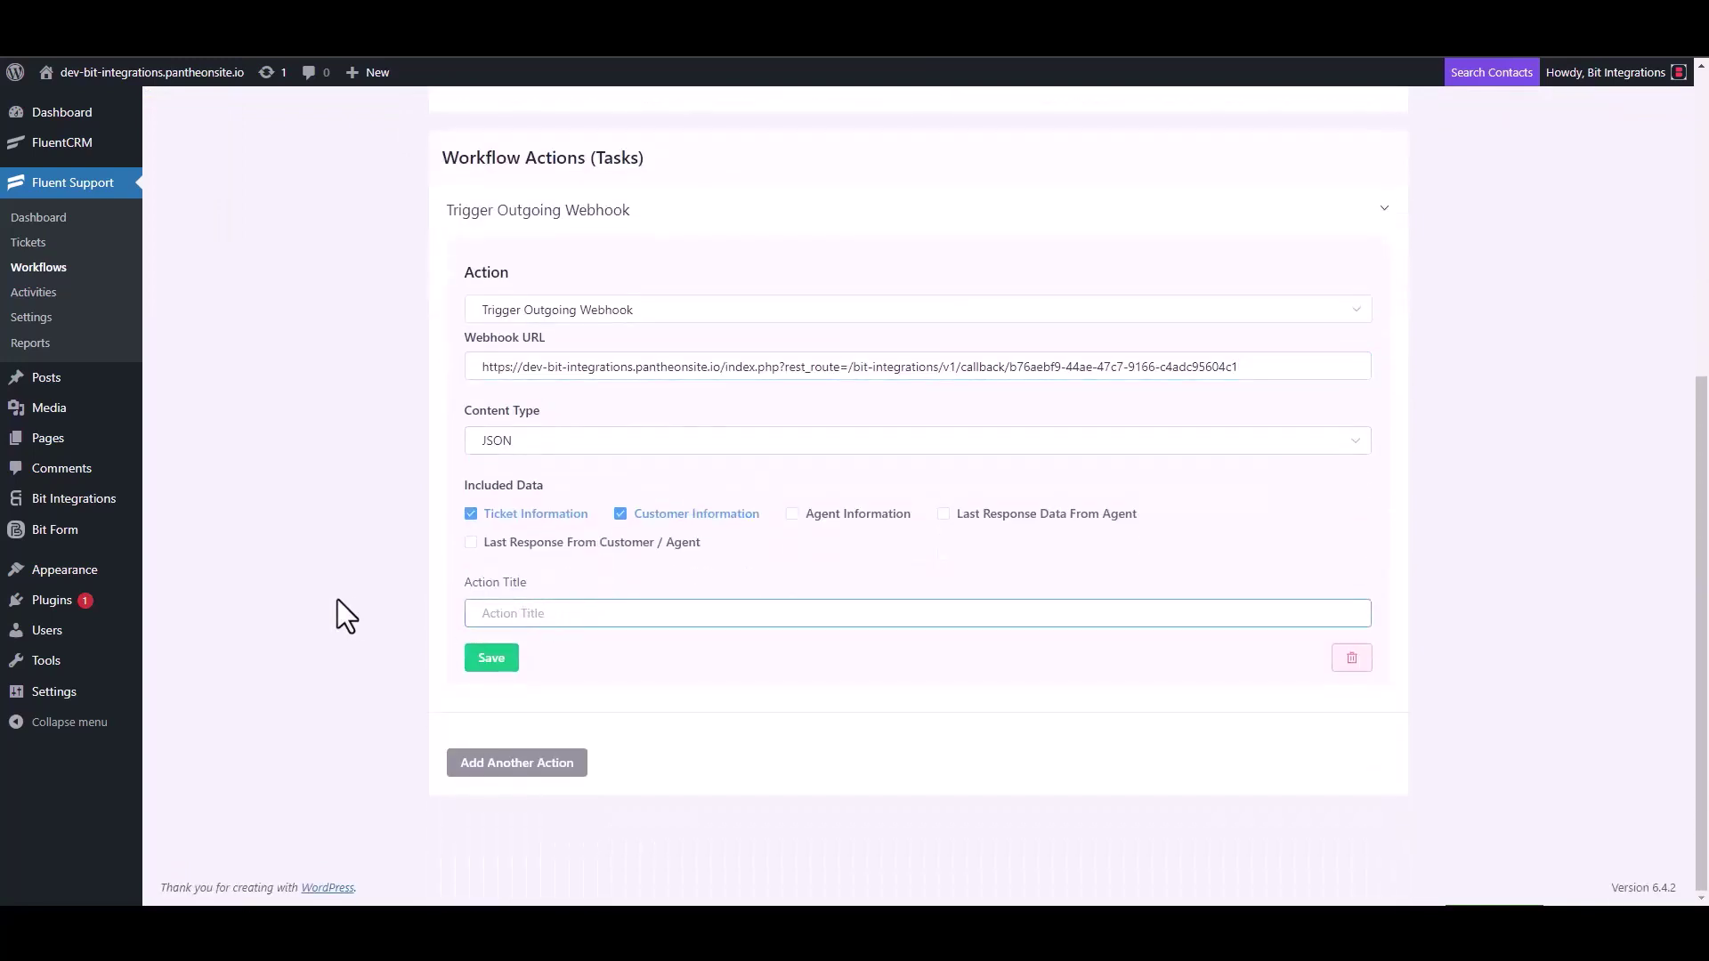
{"action": "type", "text": "Bit Integrations"}
{"action": "left_click", "coordinate": [489, 663]}
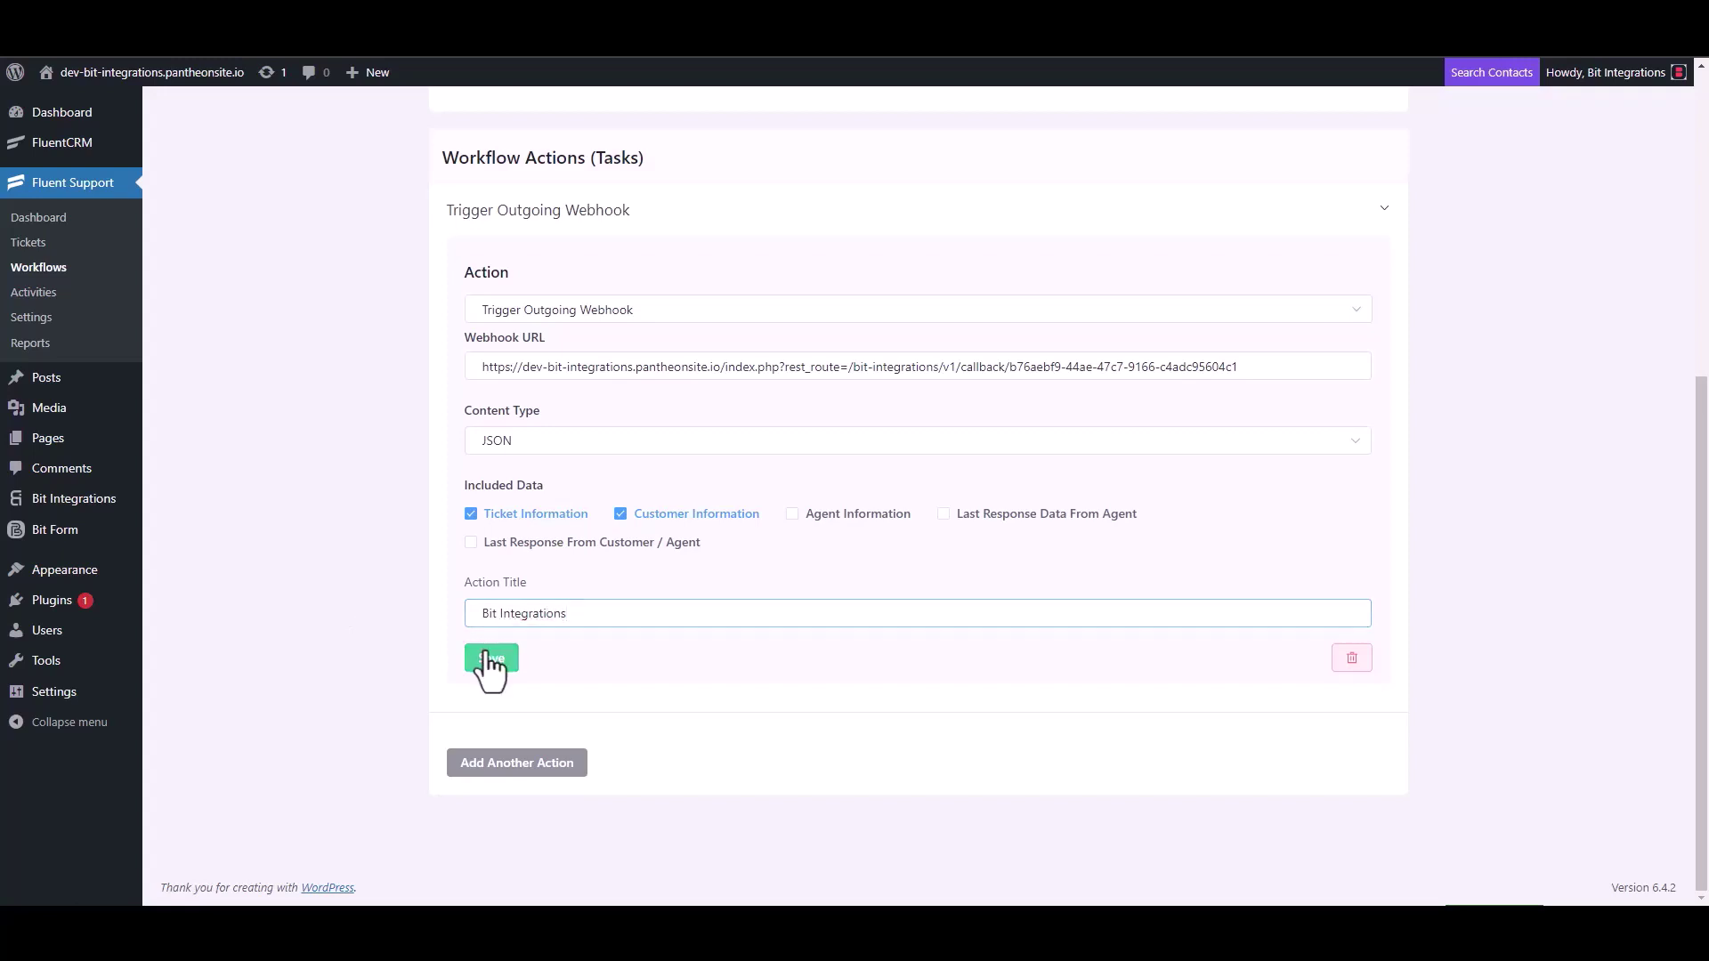
{"action": "left_click", "coordinate": [1253, 163]}
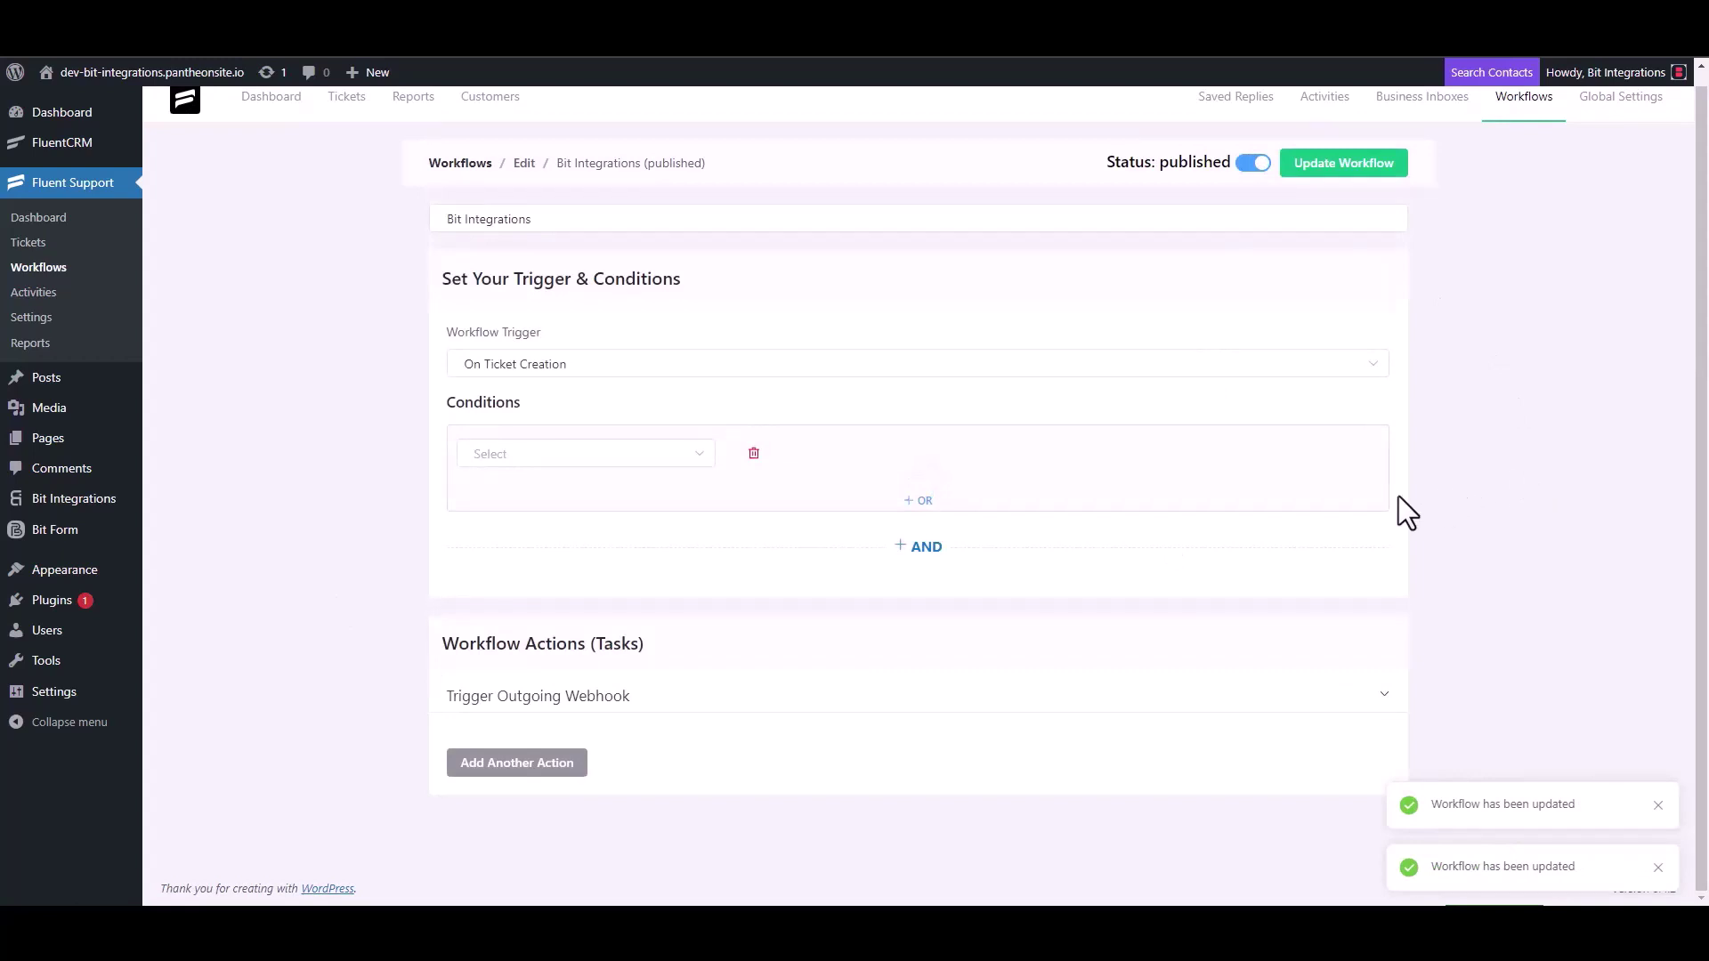
Step: Start a new ticket, search for its contact by e-mail, then choose to create a new contact
{"action": "left_click", "coordinate": [44, 248]}
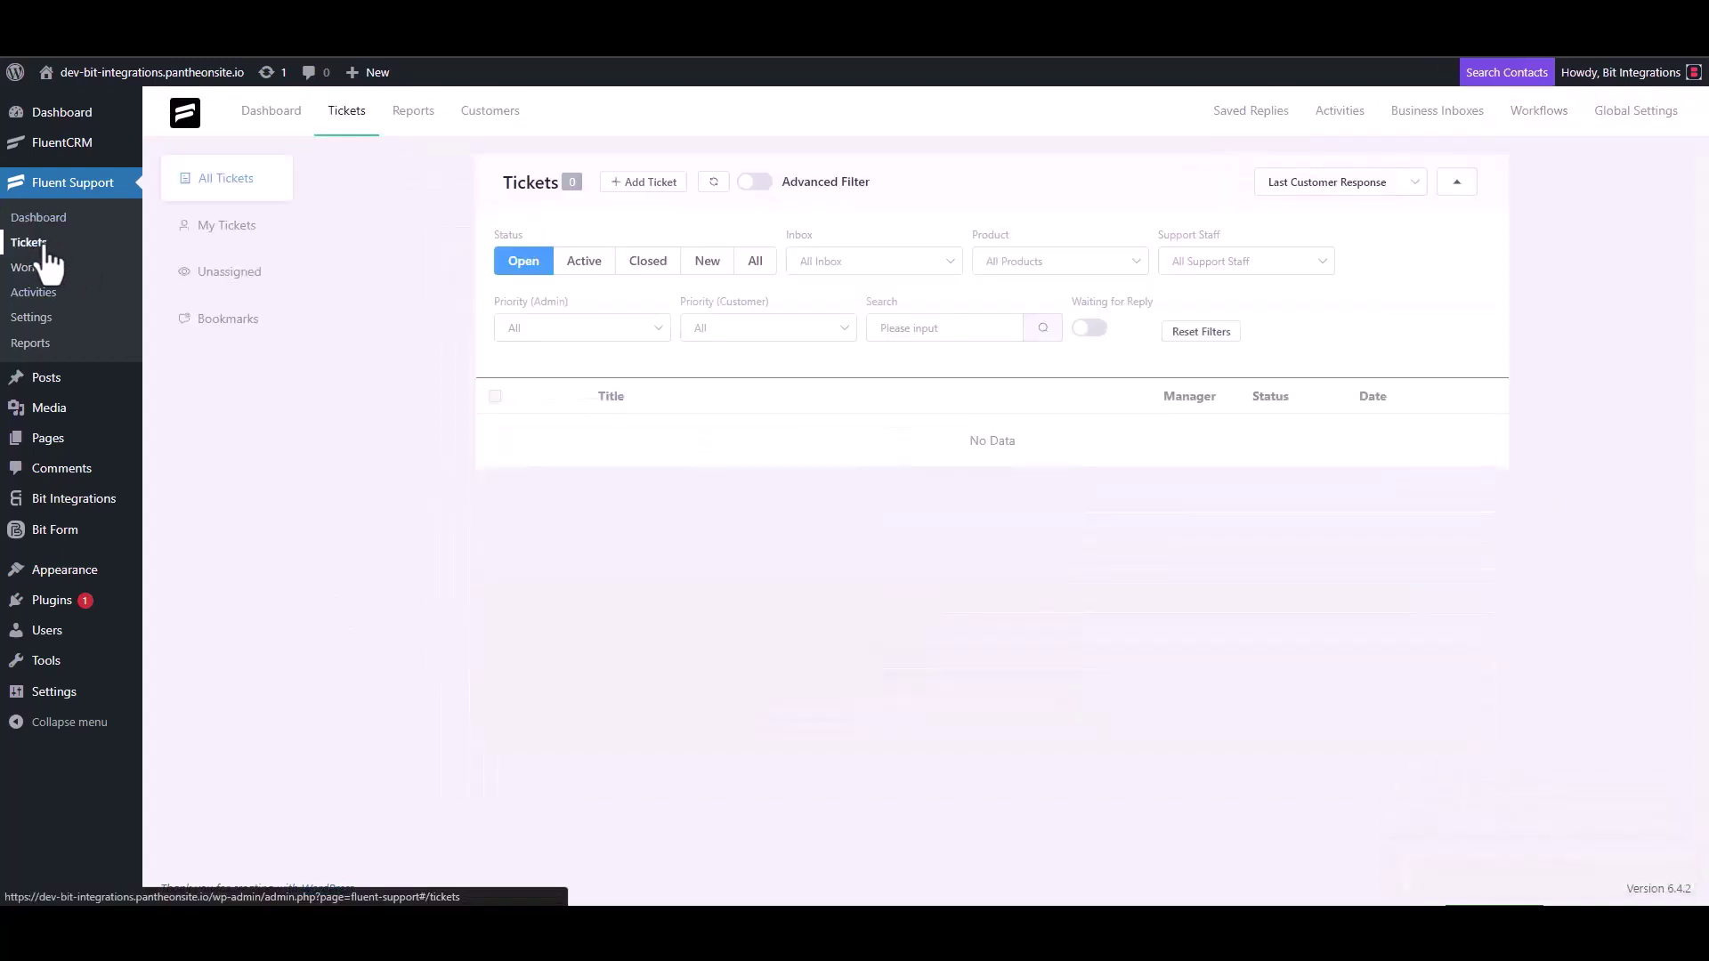
{"action": "left_click", "coordinate": [641, 182]}
{"action": "left_click", "coordinate": [699, 230]}
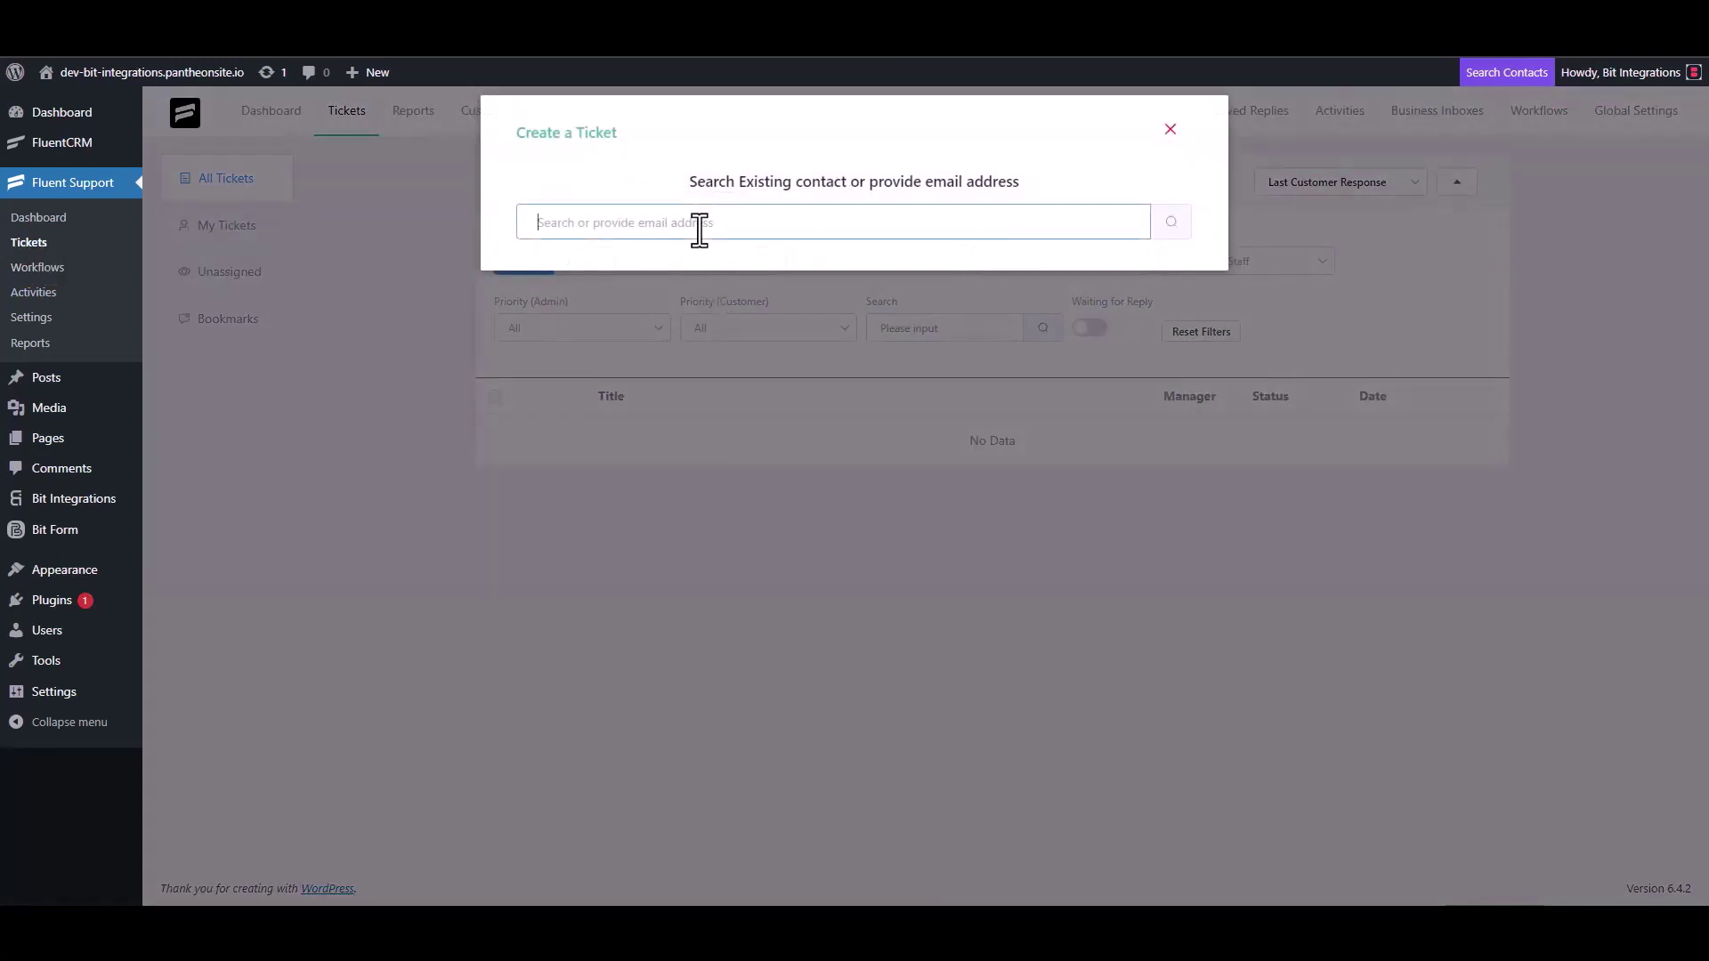
{"action": "type", "text": "test@gmail.com"}
{"action": "left_click", "coordinate": [1170, 222]}
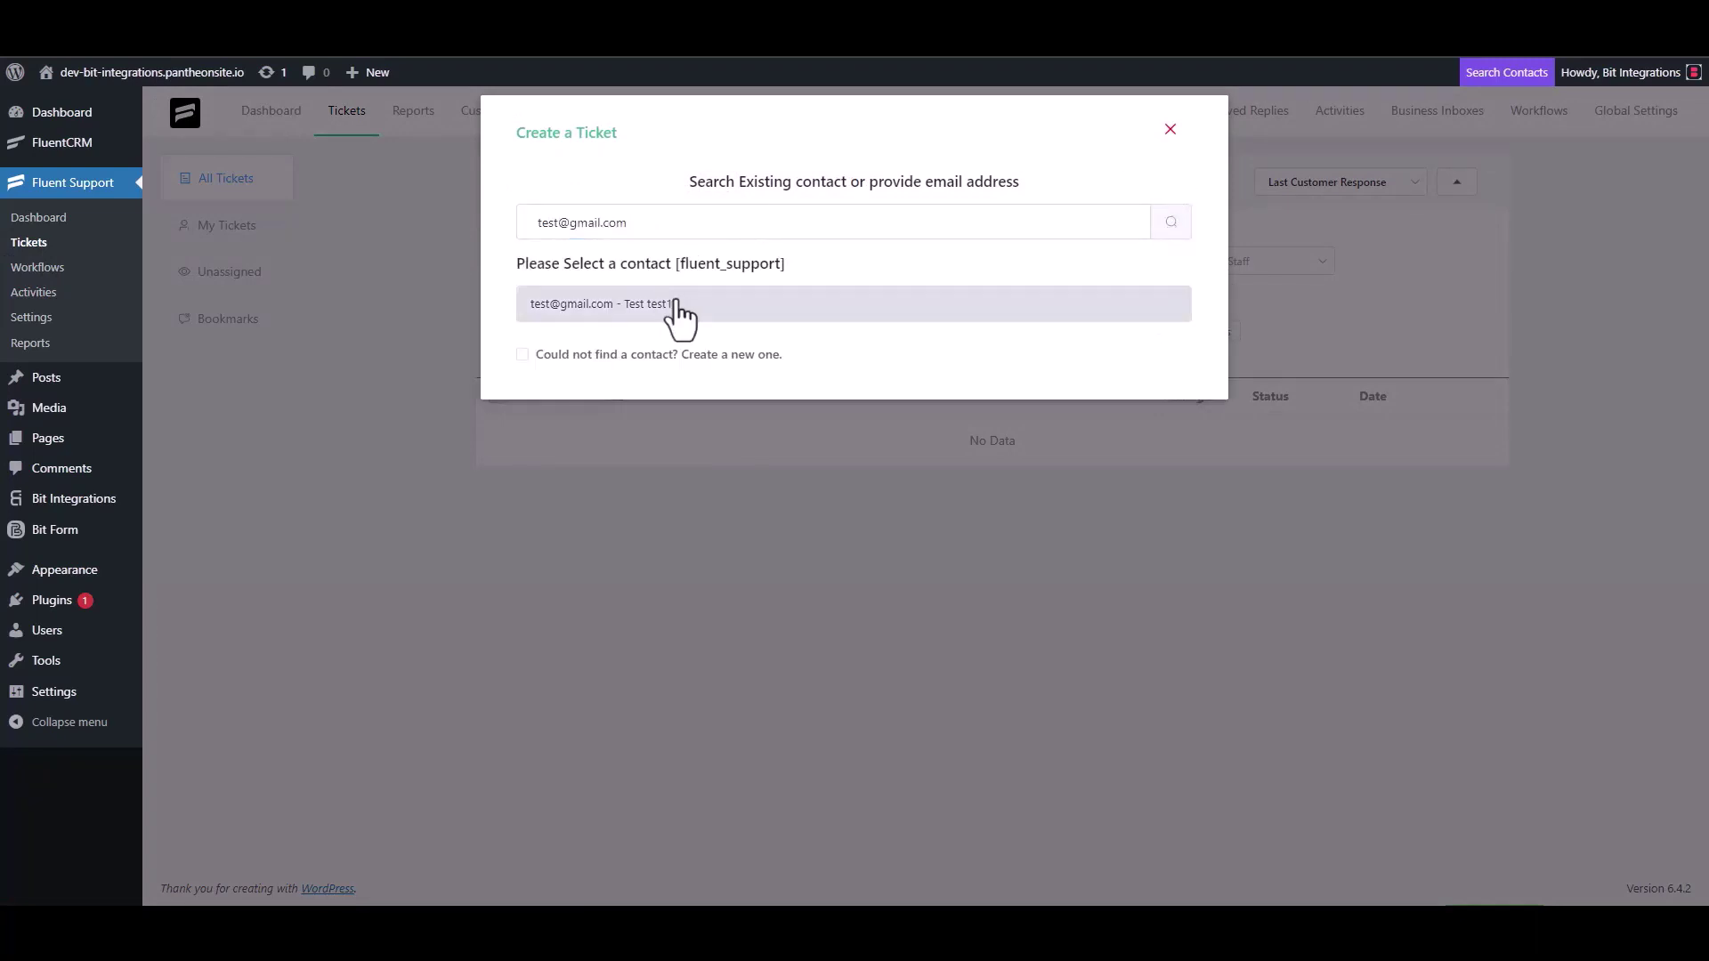
{"action": "left_click", "coordinate": [540, 355]}
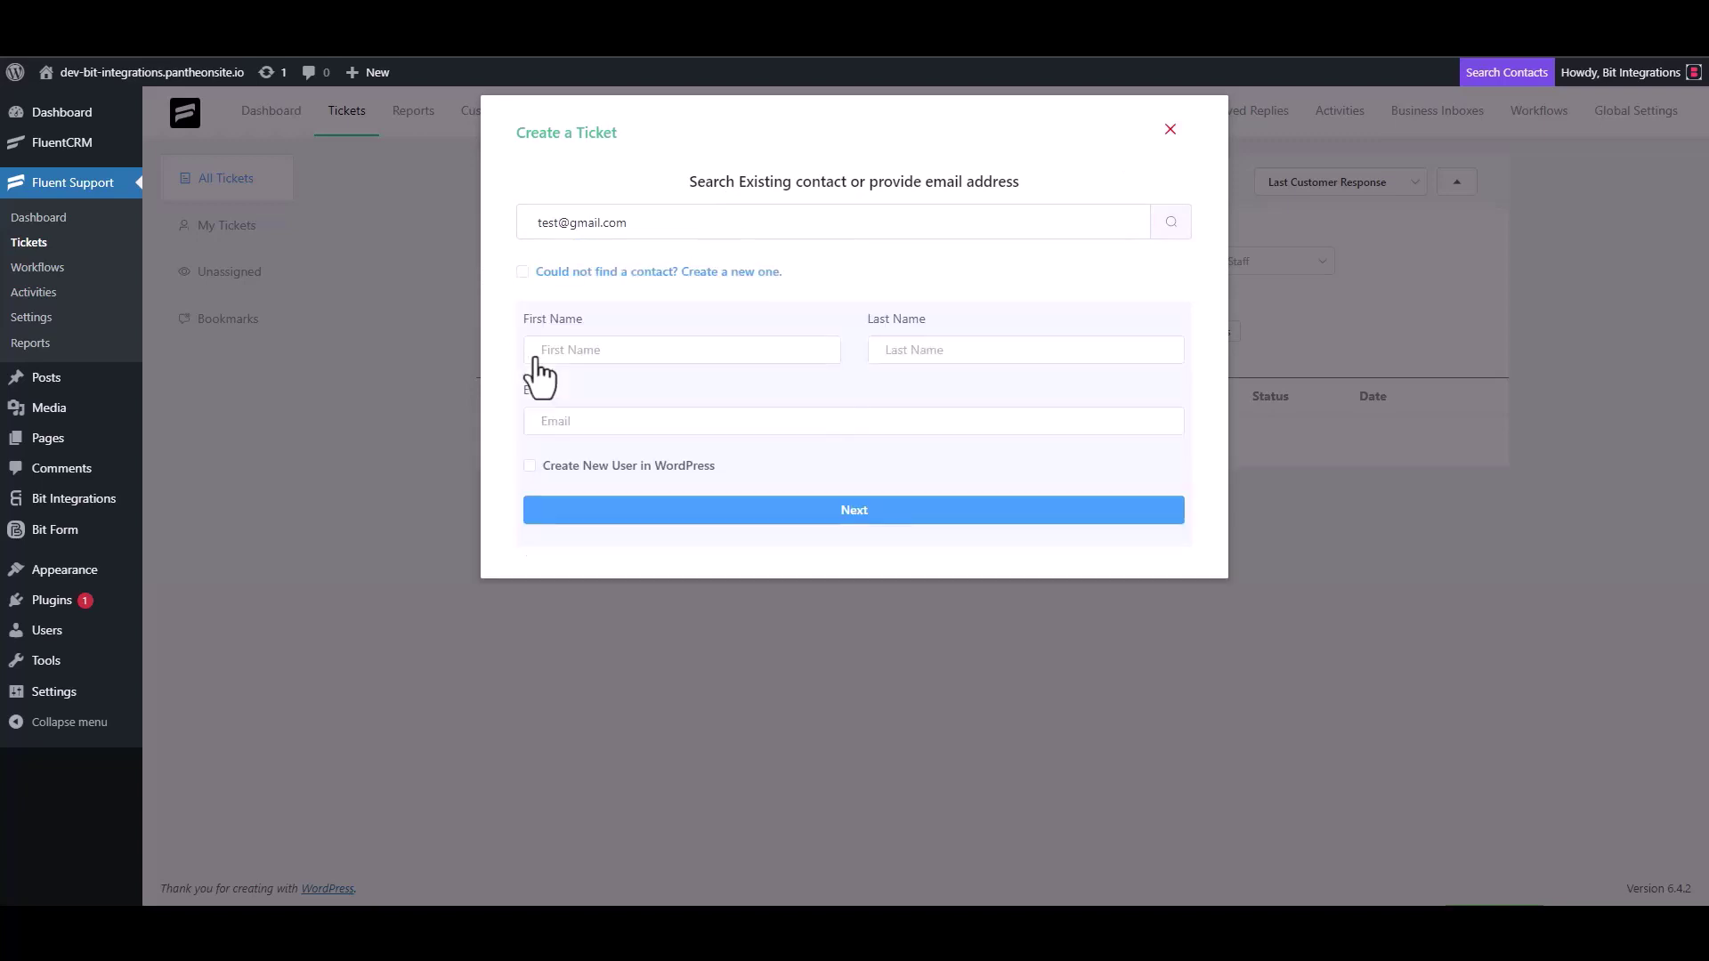
Step: Enter the new contact's first name 'test3' and e-mail address, then continue
{"action": "left_click", "coordinate": [594, 352]}
{"action": "type", "text": "test"}
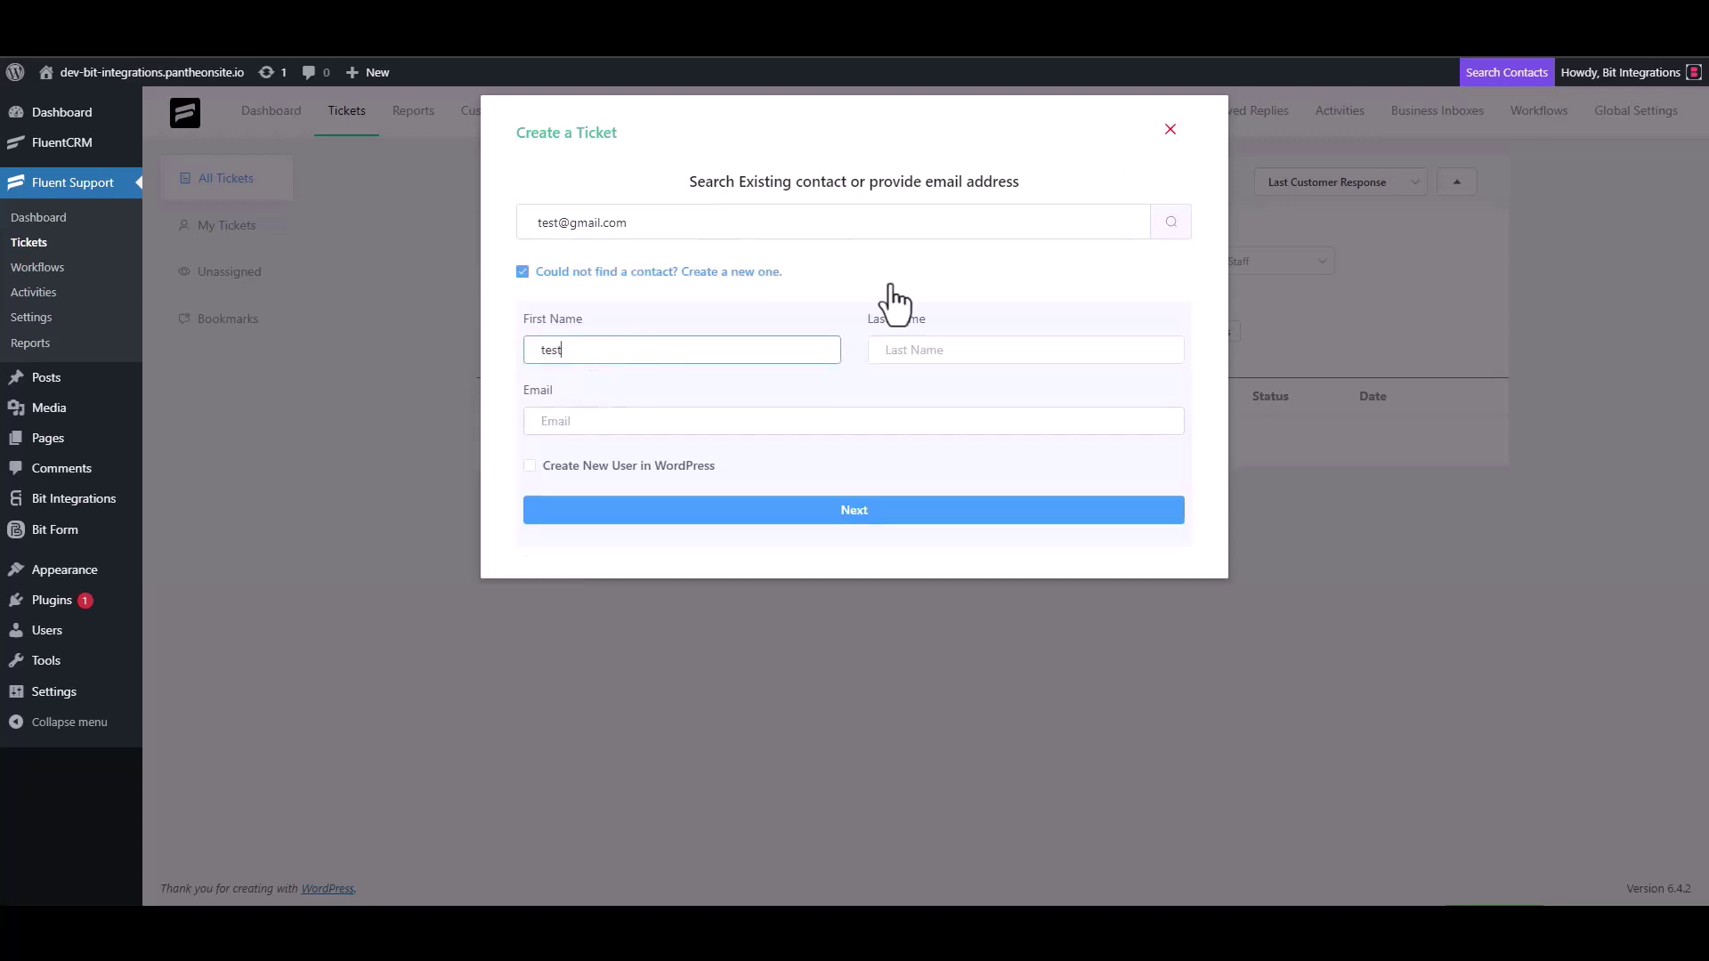
{"action": "type", "text": "3"}
{"action": "left_click", "coordinate": [605, 424]}
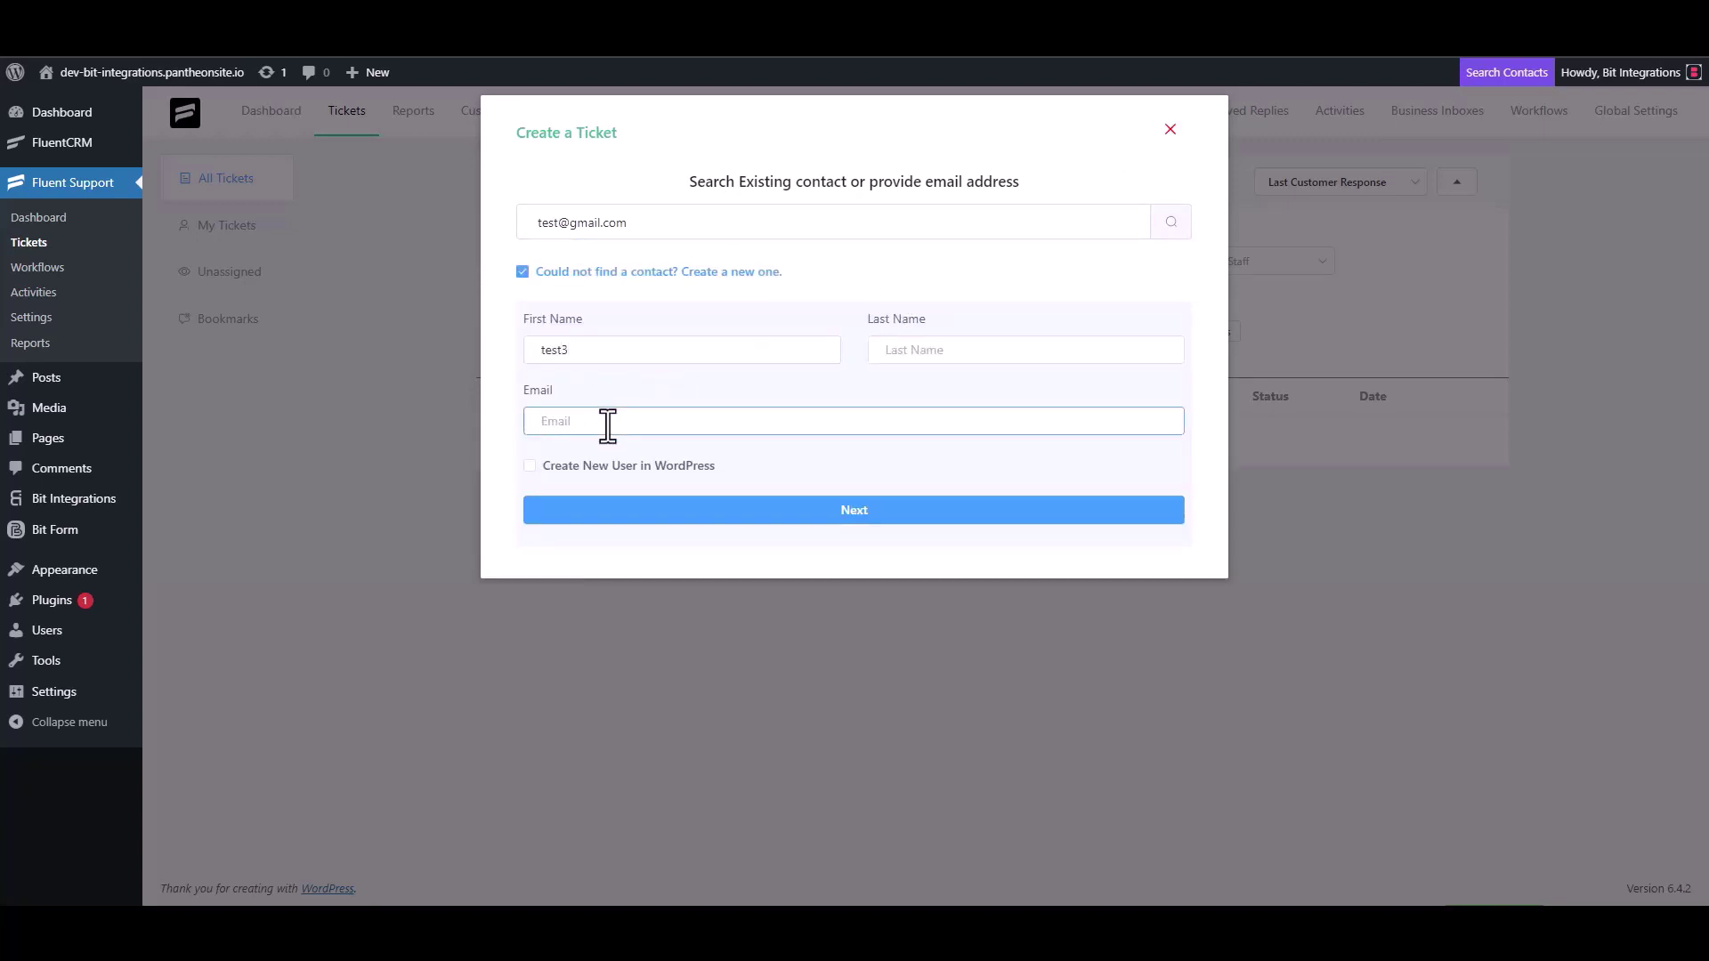
{"action": "type", "text": "tet"}
{"action": "key", "text": "BackSpace"}
{"action": "type", "text": "a"}
{"action": "key", "text": "BackSpace"}
{"action": "type", "text": "st3@gmail.com"}
{"action": "left_click", "coordinate": [872, 511]}
Step: Give the ticket subject 'test' and details 'test', and create it
{"action": "left_click", "coordinate": [621, 322]}
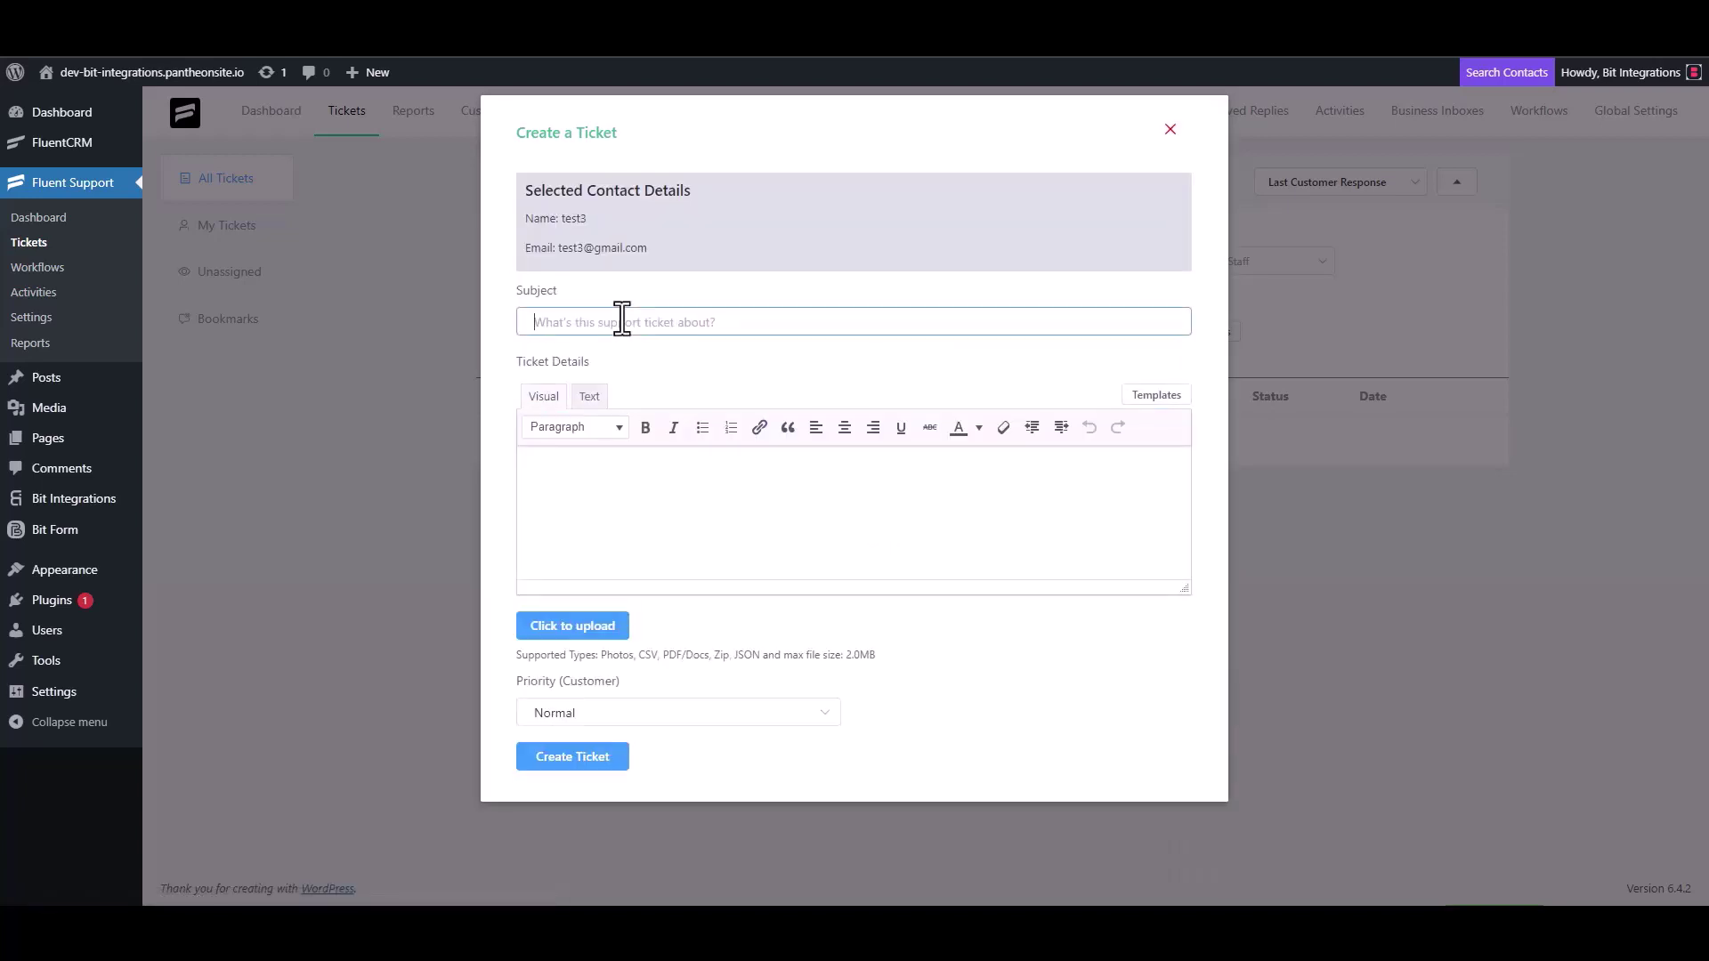
{"action": "type", "text": "test"}
{"action": "left_click", "coordinate": [603, 477]}
{"action": "type", "text": "test"}
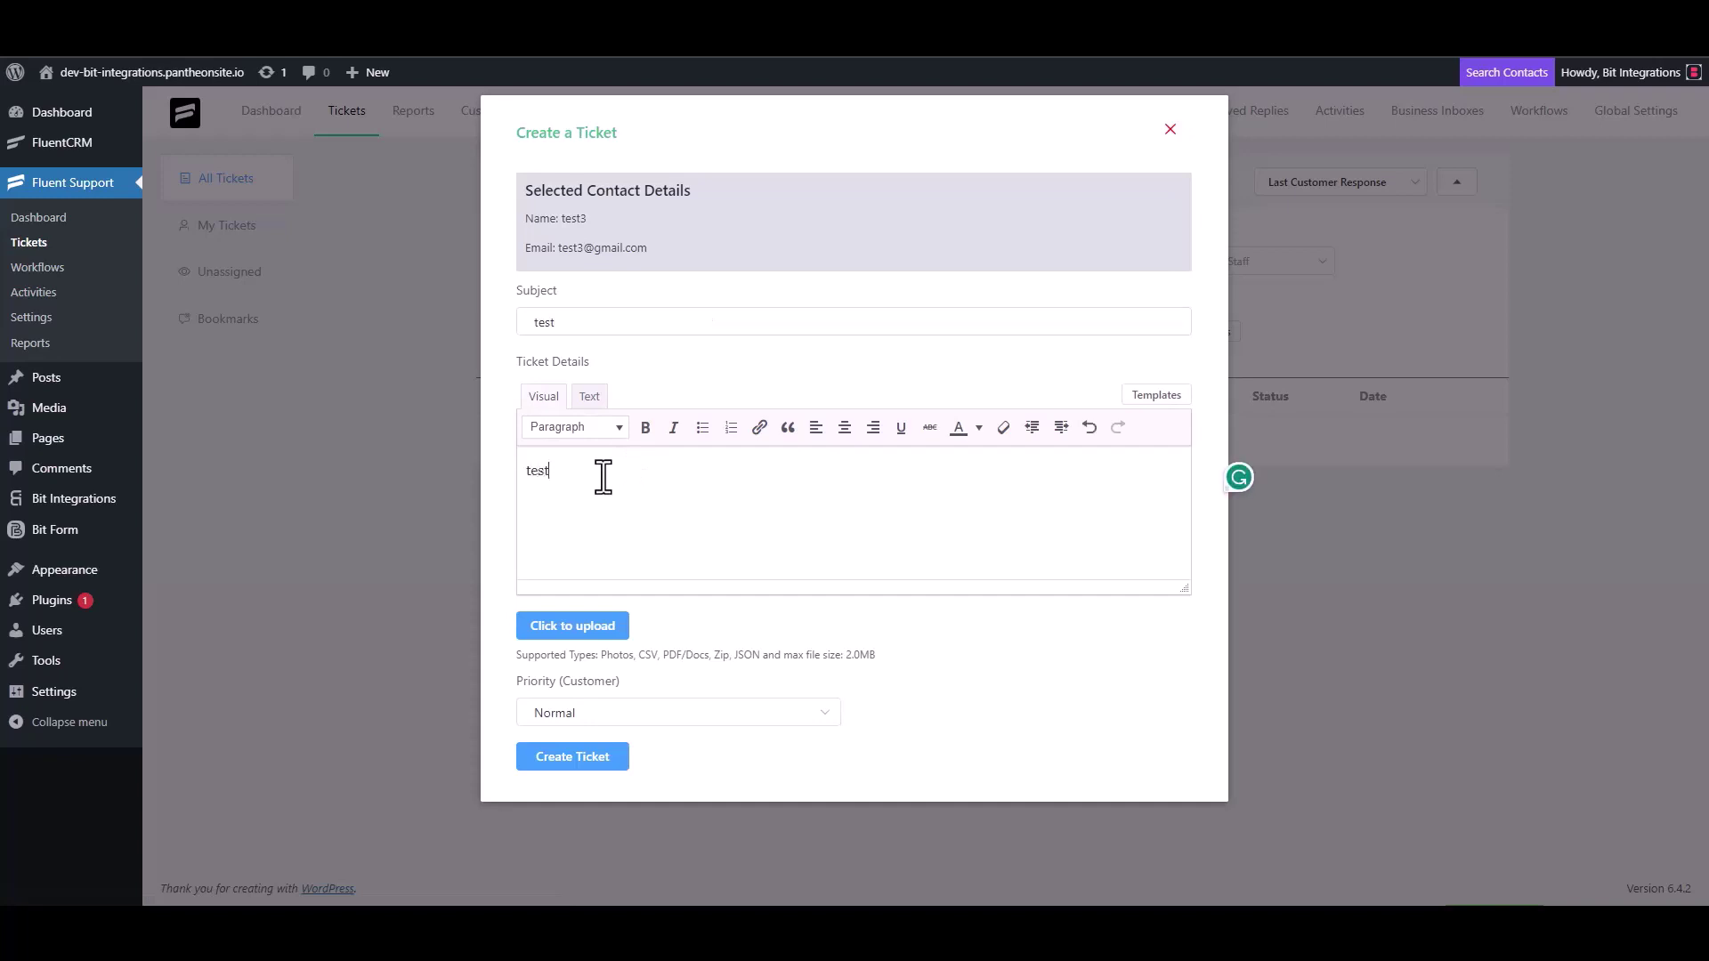
{"action": "left_click", "coordinate": [579, 755]}
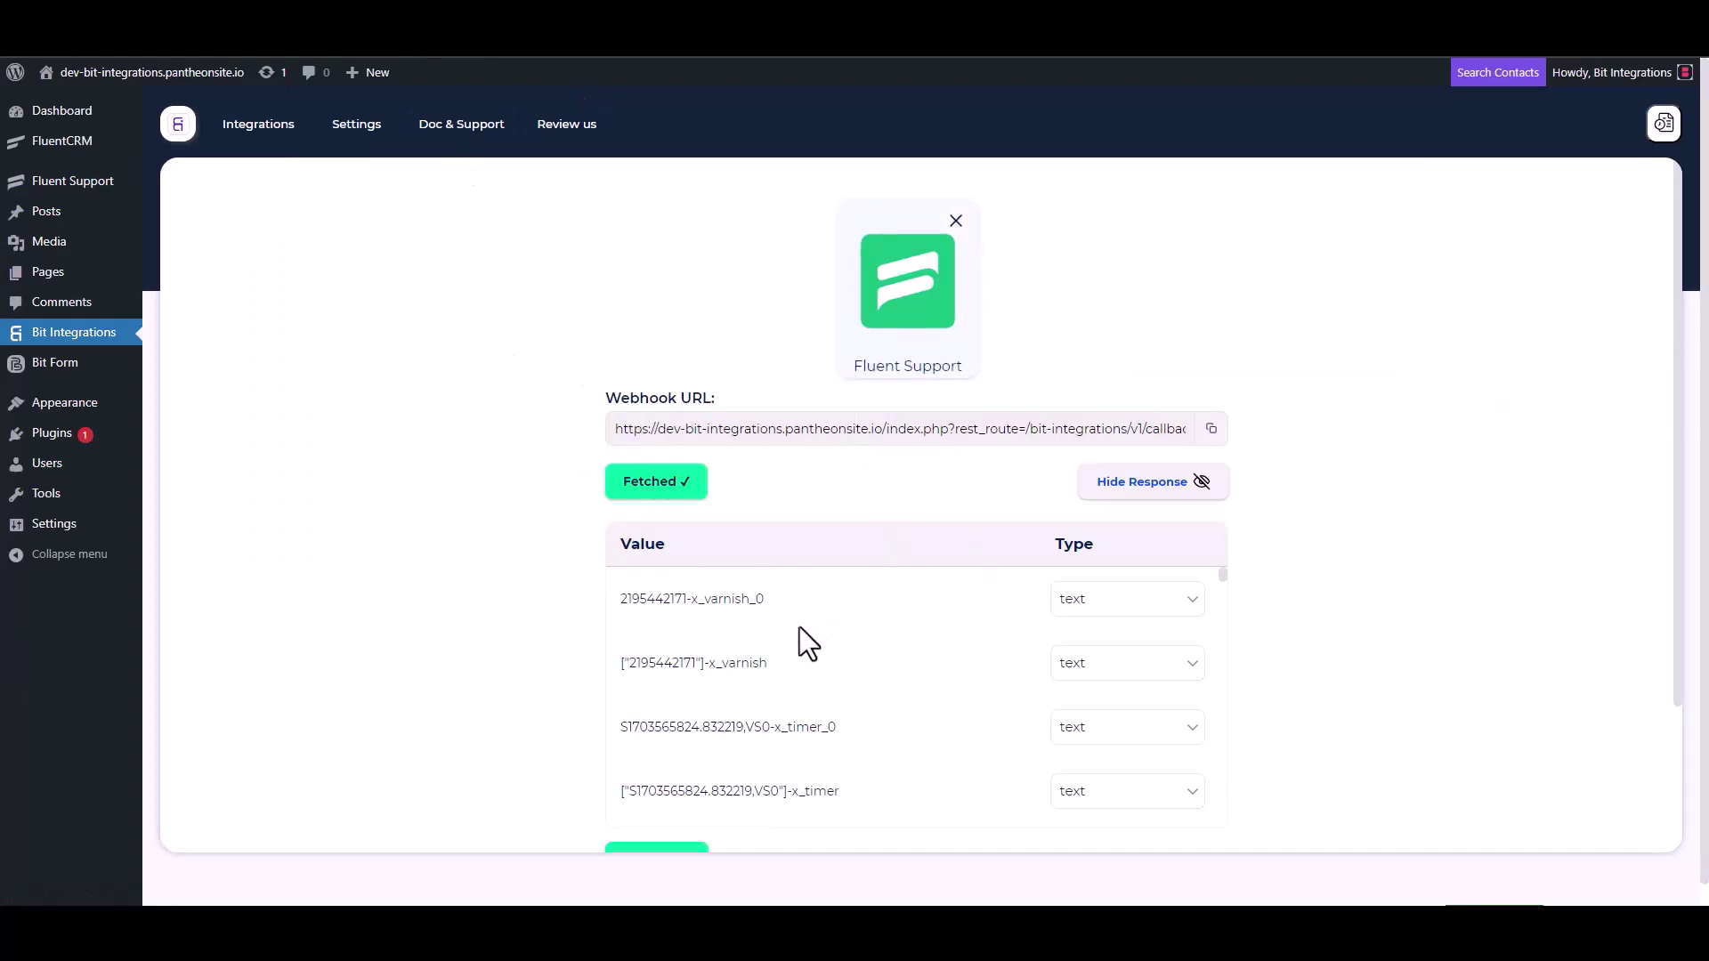
Step: Proceed to Set Action and filter the action list by typing 'sales'
{"action": "scroll", "coordinate": [709, 703], "scroll_direction": "down", "scroll_amount": 3}
{"action": "scroll", "coordinate": [555, 685], "scroll_direction": "down", "scroll_amount": 3}
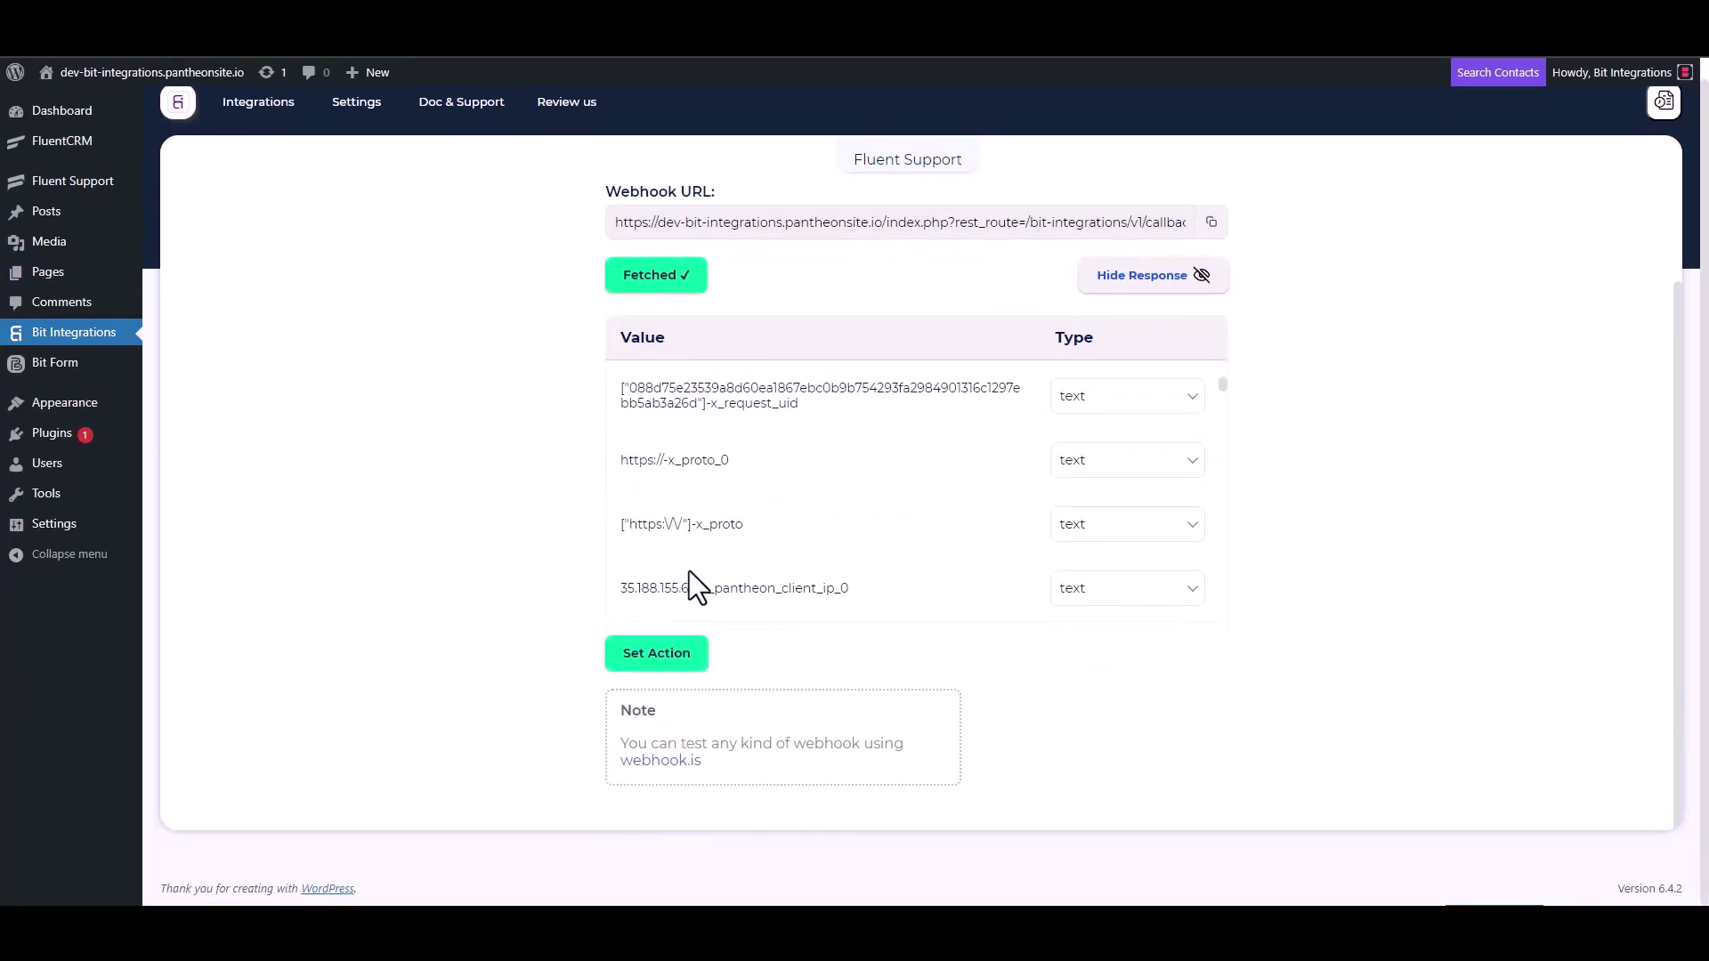
{"action": "scroll", "coordinate": [773, 481], "scroll_direction": "down", "scroll_amount": 5}
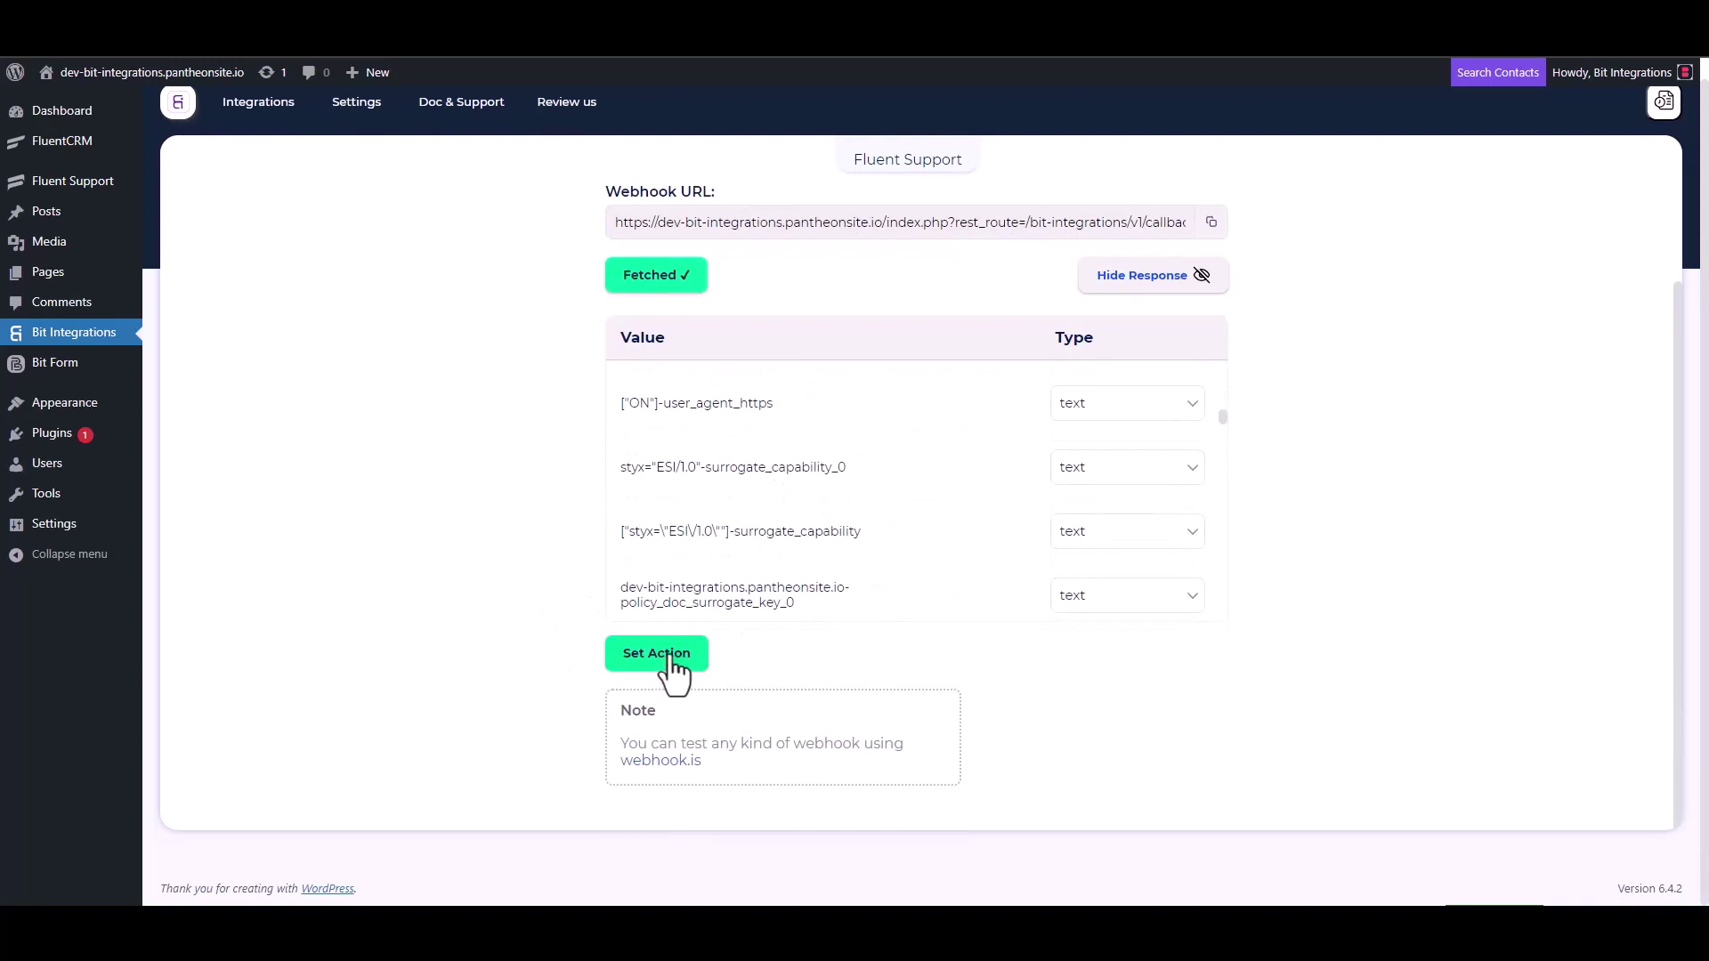
{"action": "left_click", "coordinate": [669, 659]}
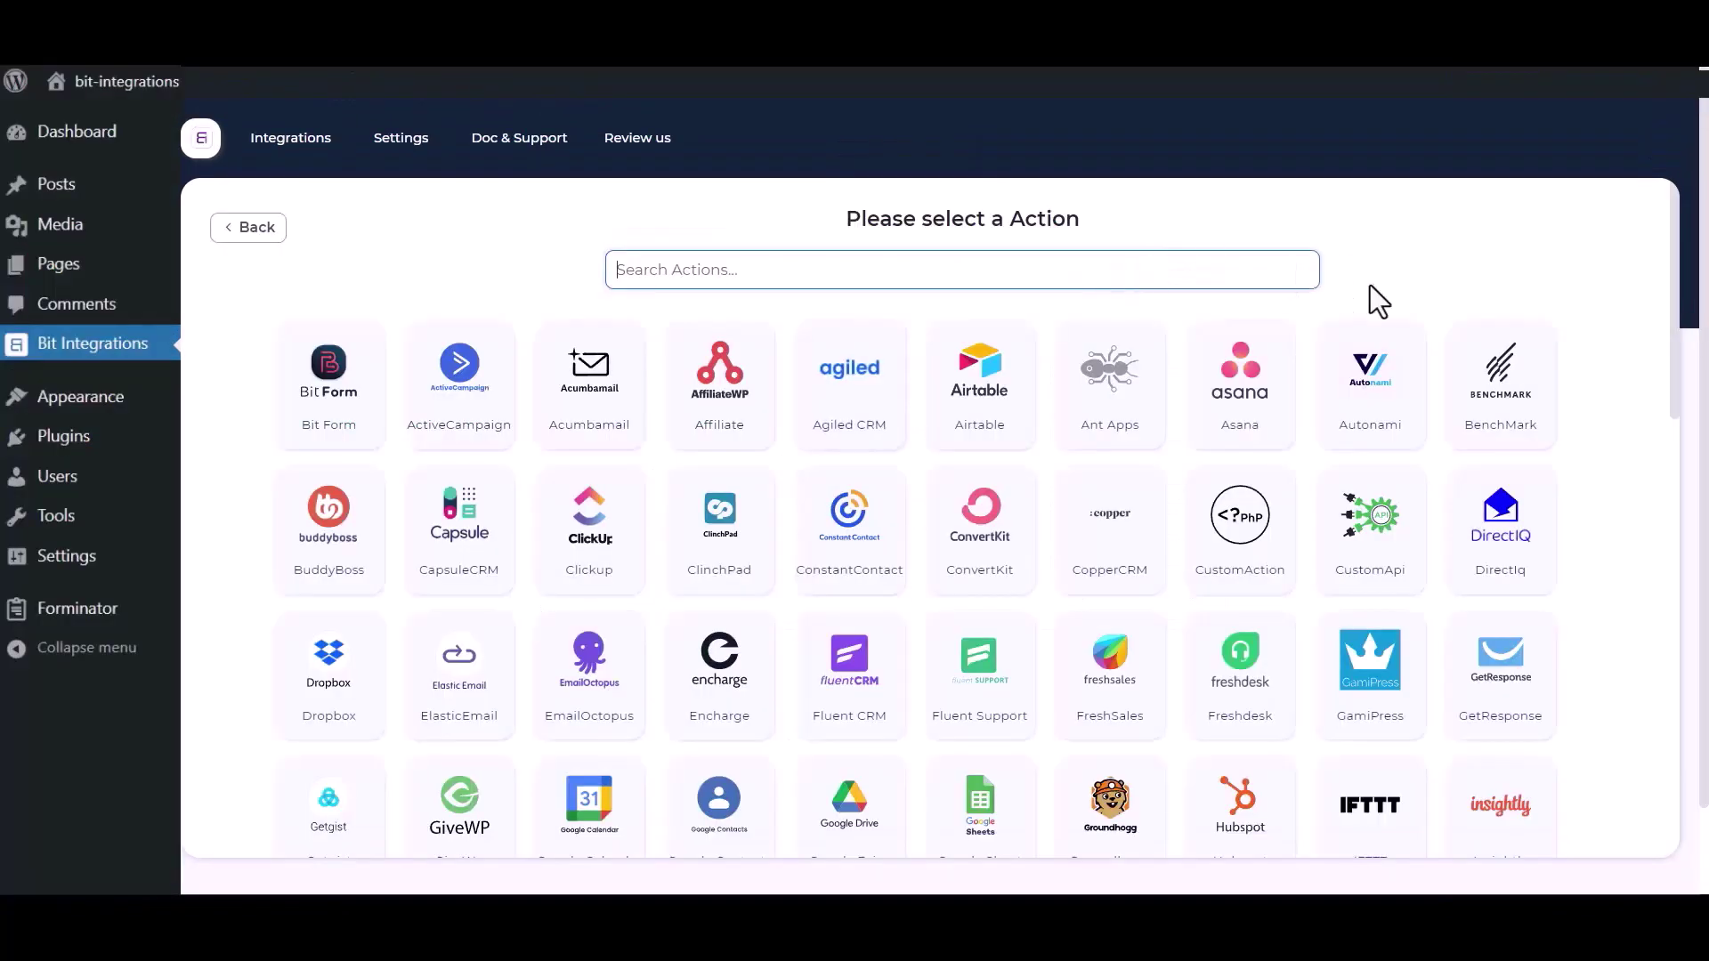
{"action": "left_click", "coordinate": [1164, 272]}
{"action": "type", "text": "s"}
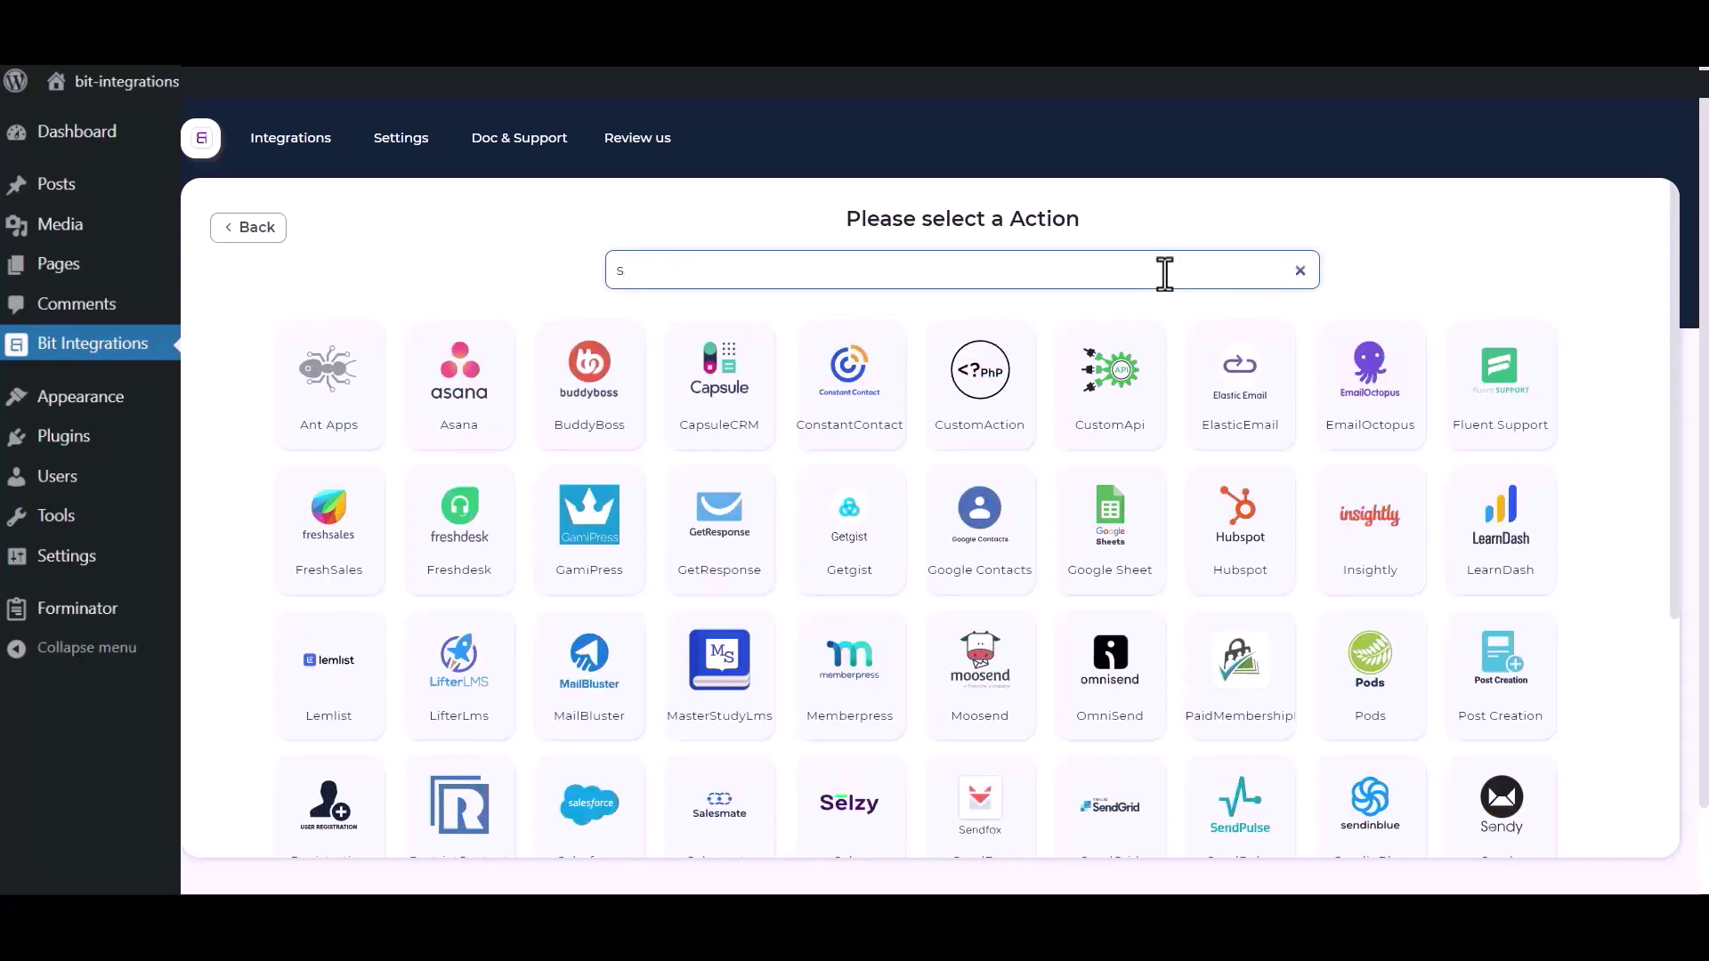
{"action": "type", "text": "ales"}
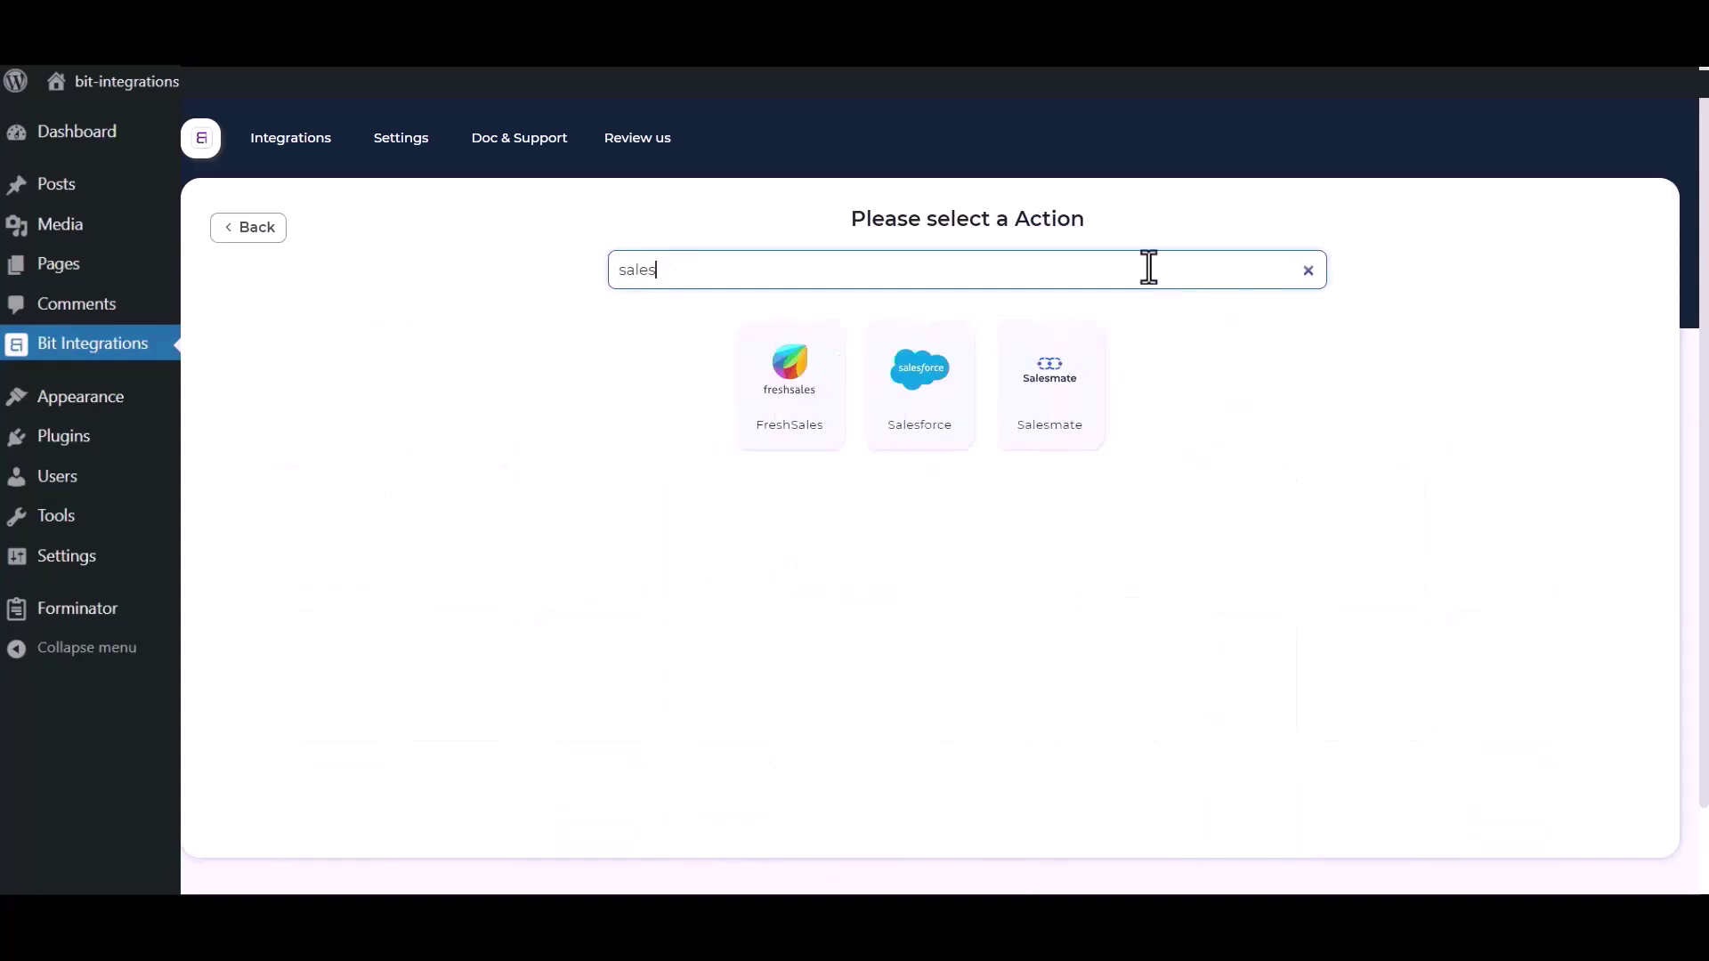
Step: Choose Salesforce as the action and highlight its Client id and Client secret fields
{"action": "left_click", "coordinate": [904, 413]}
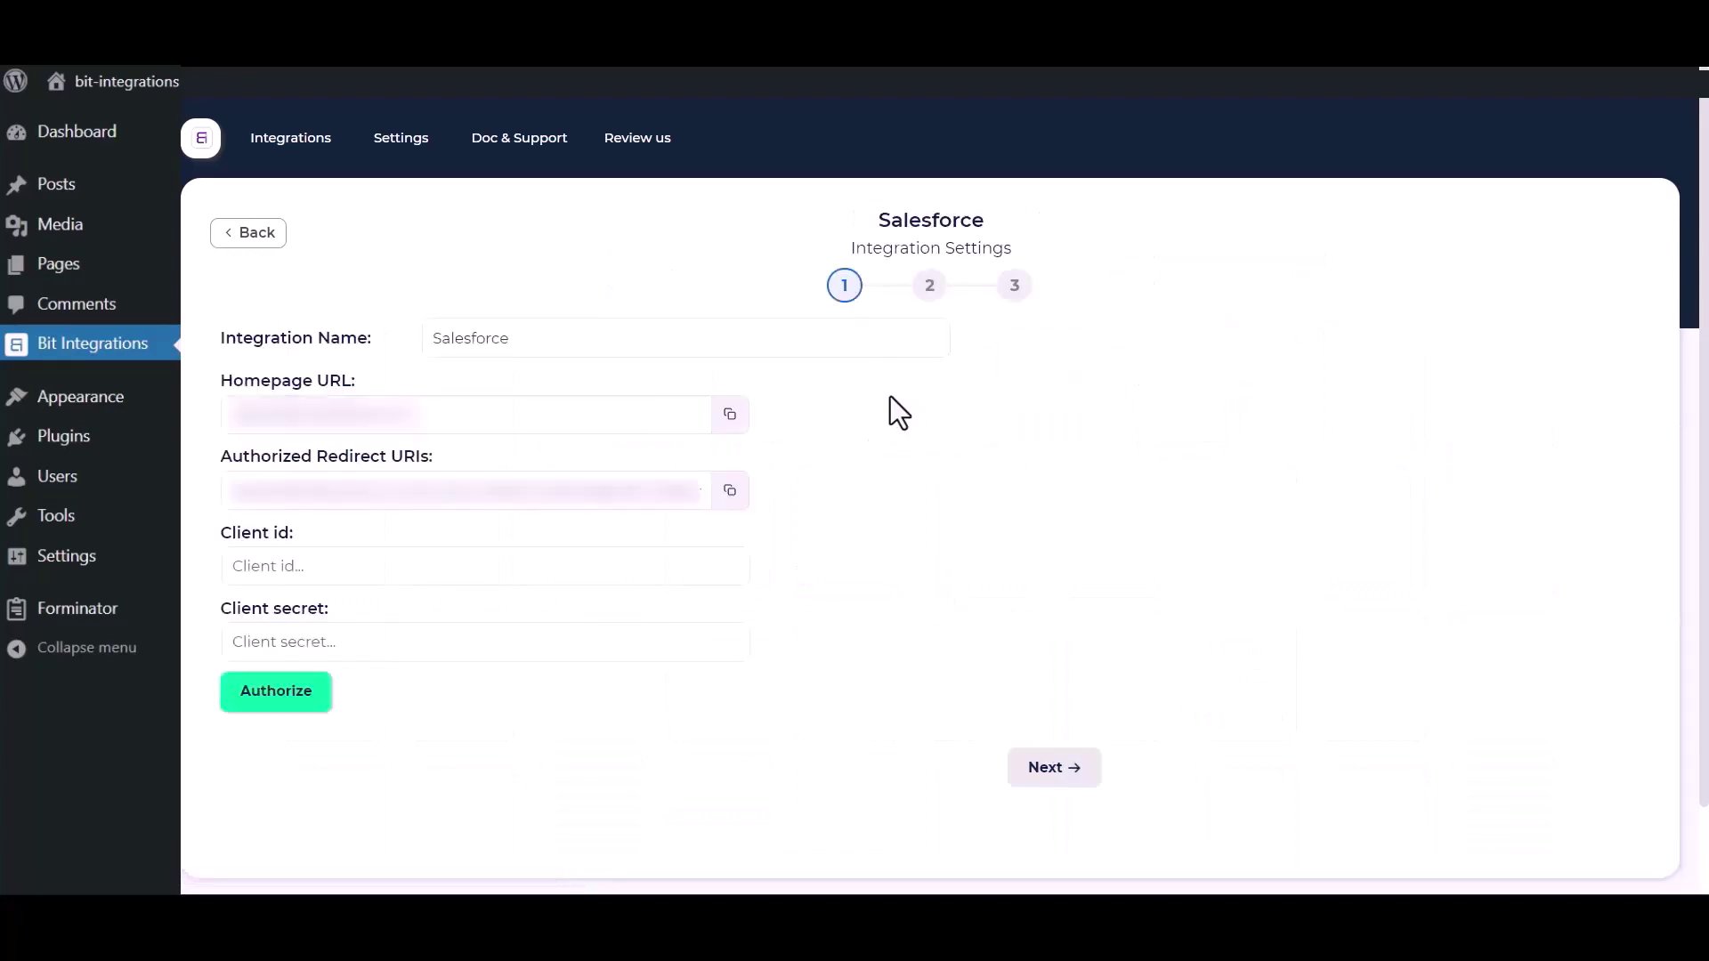
{"action": "left_click_drag", "start_coordinate": [556, 338], "coordinate": [422, 338]}
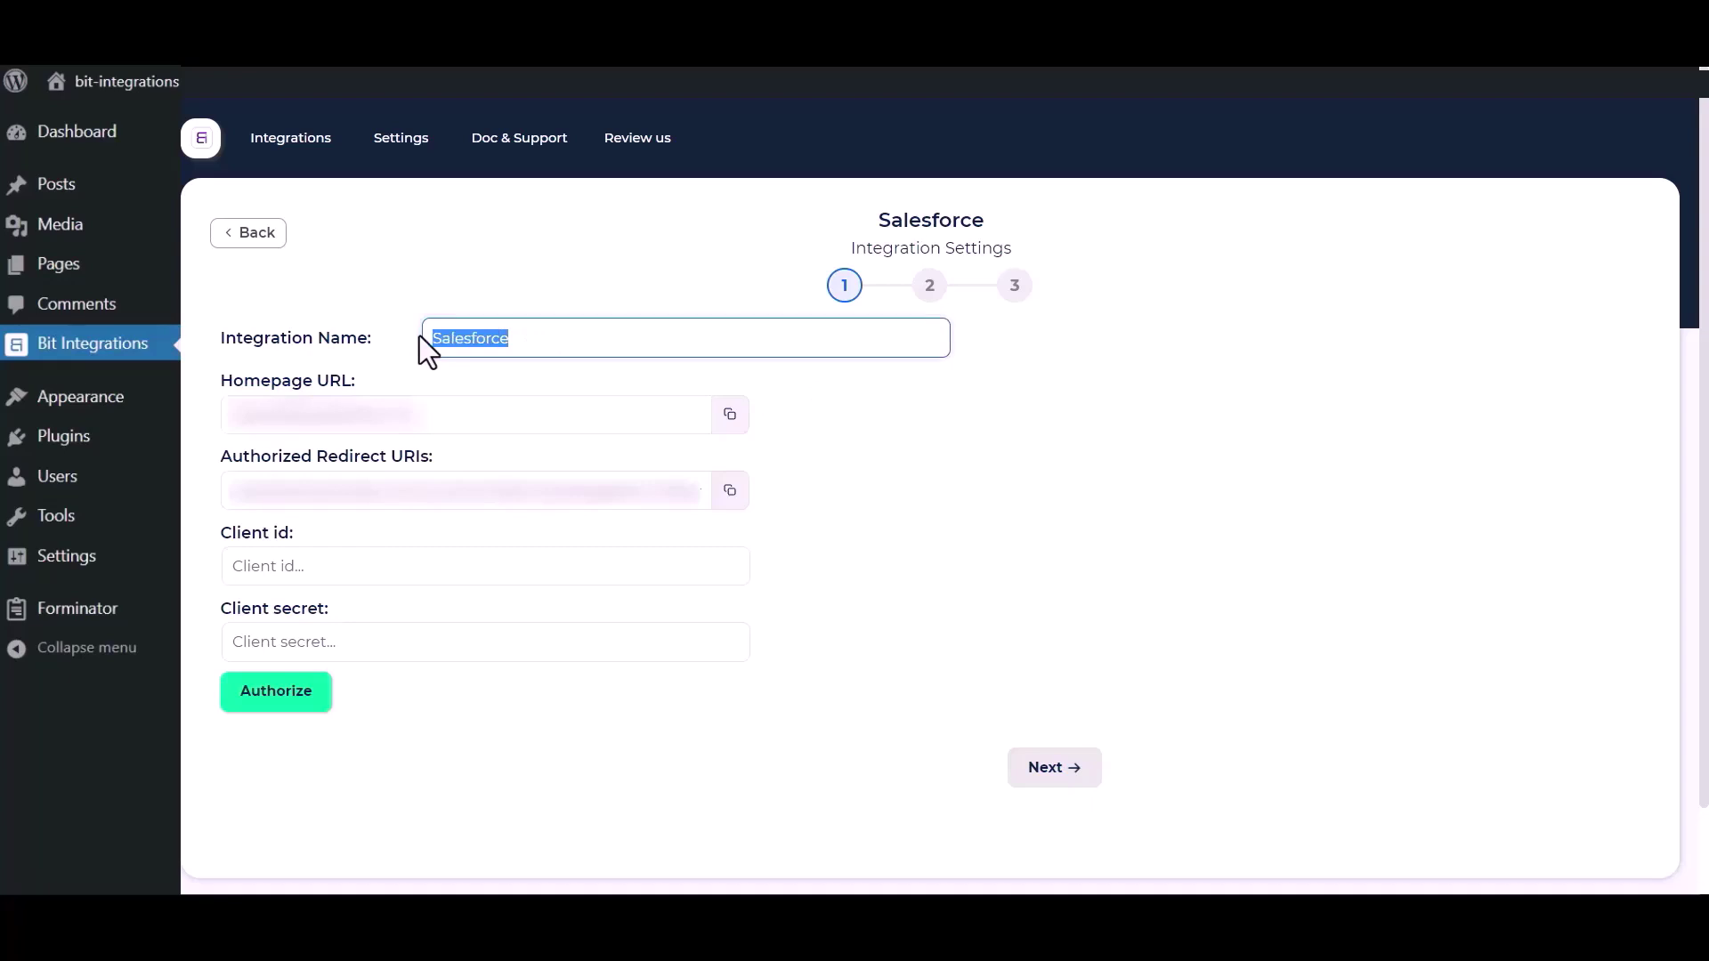
{"action": "left_click", "coordinate": [1038, 623]}
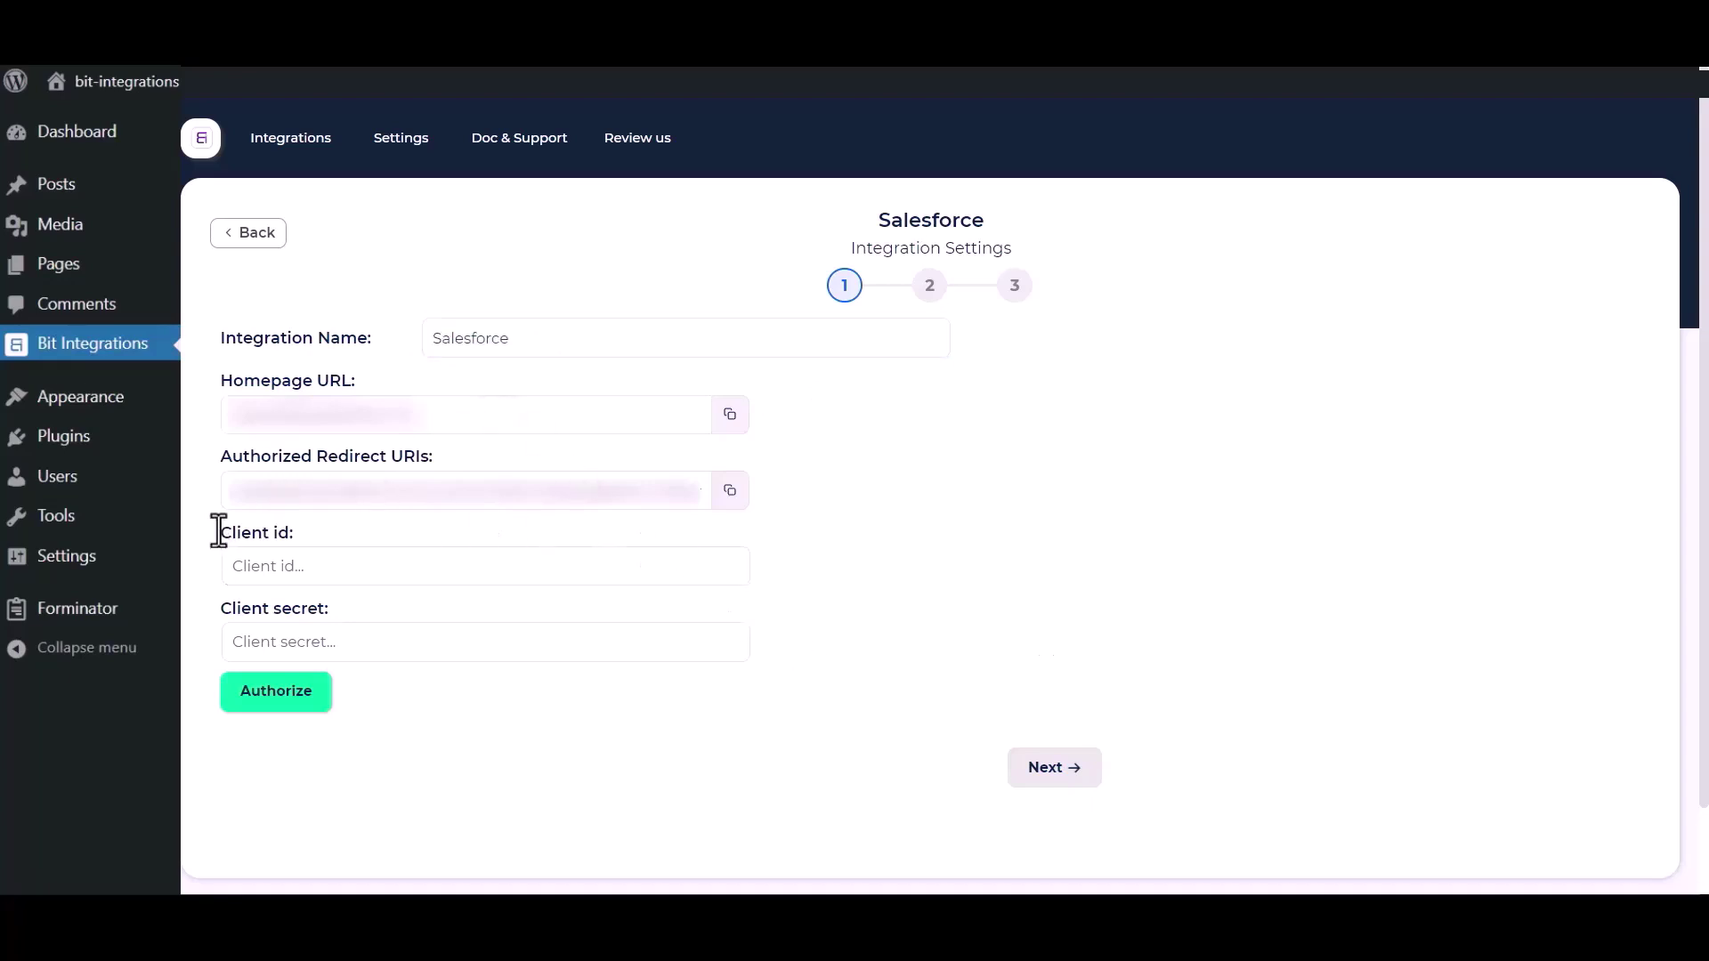
{"action": "left_click_drag", "start_coordinate": [254, 540], "coordinate": [274, 552]}
{"action": "left_click_drag", "start_coordinate": [219, 605], "coordinate": [356, 608]}
{"action": "left_click", "coordinate": [914, 586]}
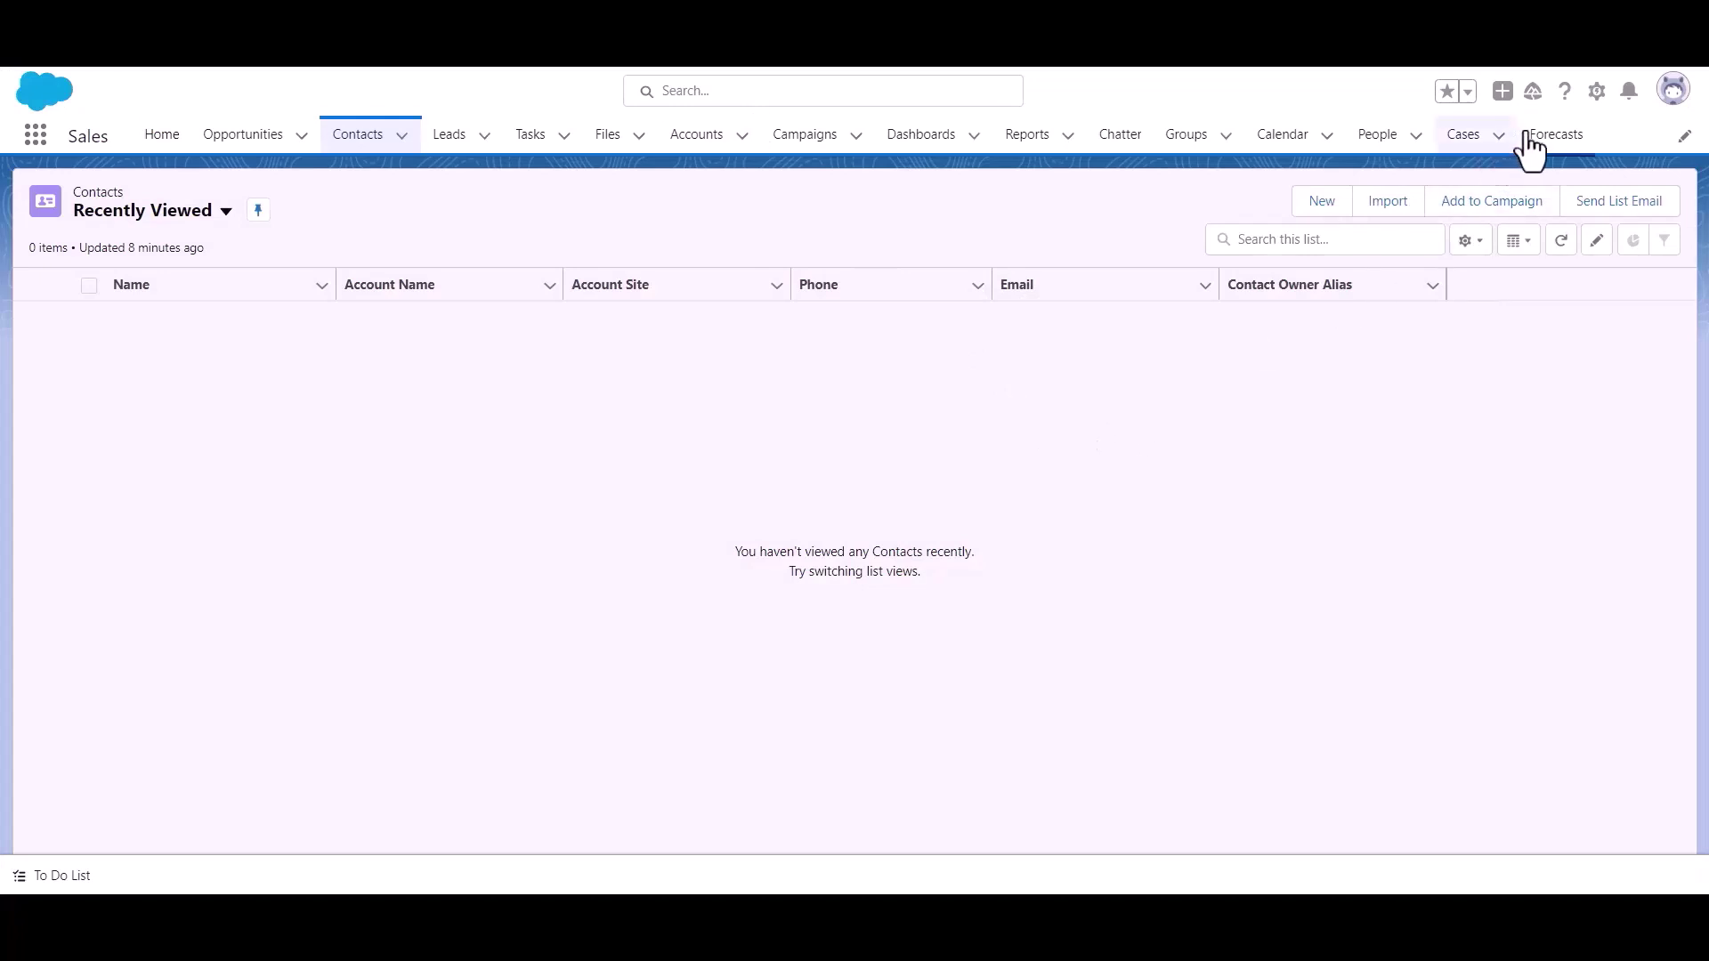
Step: Go to Salesforce Setup from the gear menu and open App Manager under Apps
{"action": "left_click", "coordinate": [1596, 93]}
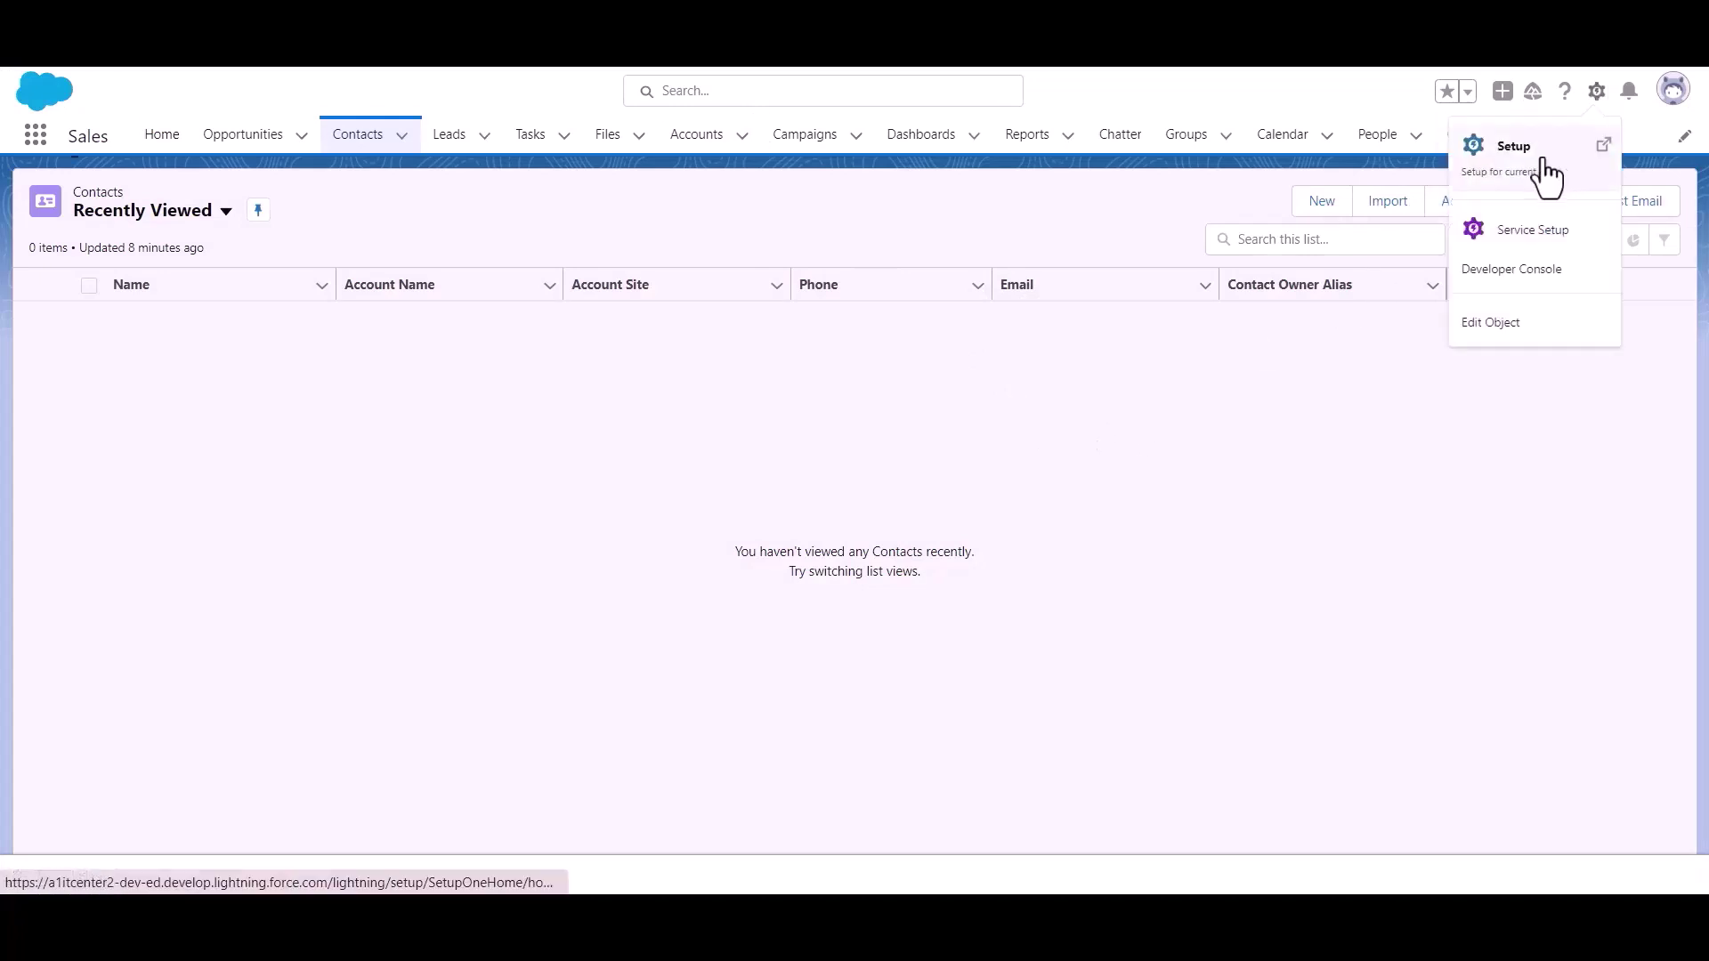
{"action": "left_click", "coordinate": [1547, 173]}
{"action": "scroll", "coordinate": [105, 381], "scroll_direction": "down", "scroll_amount": 3}
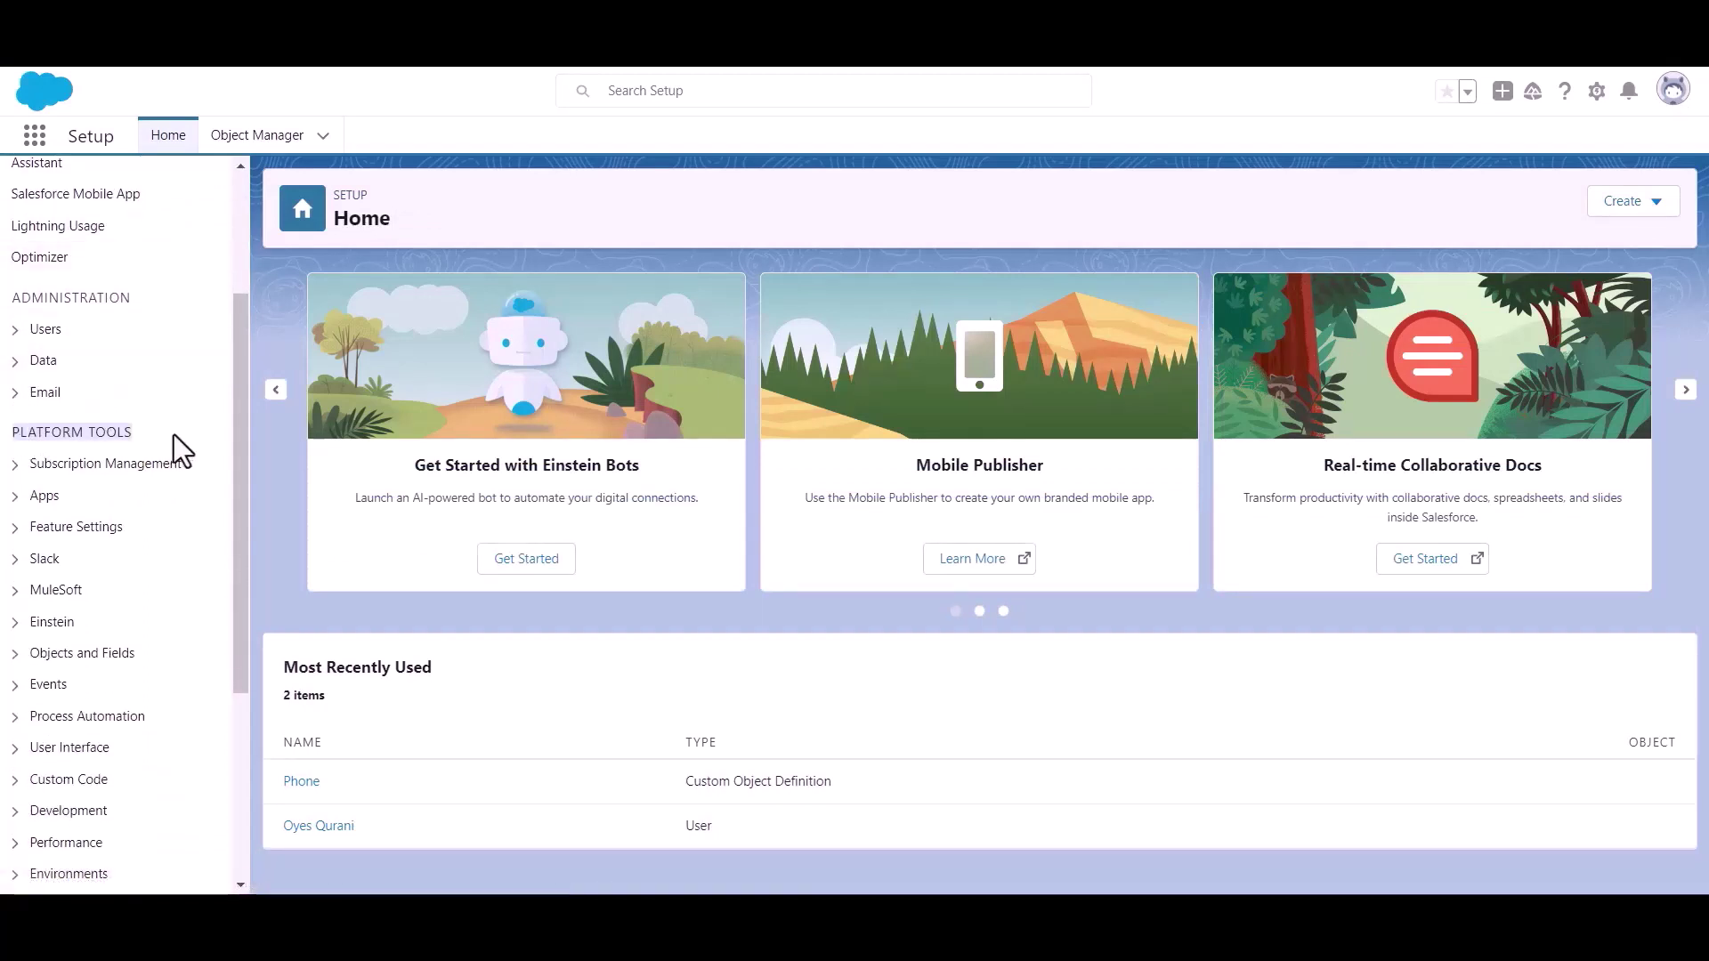
{"action": "left_click", "coordinate": [17, 497]}
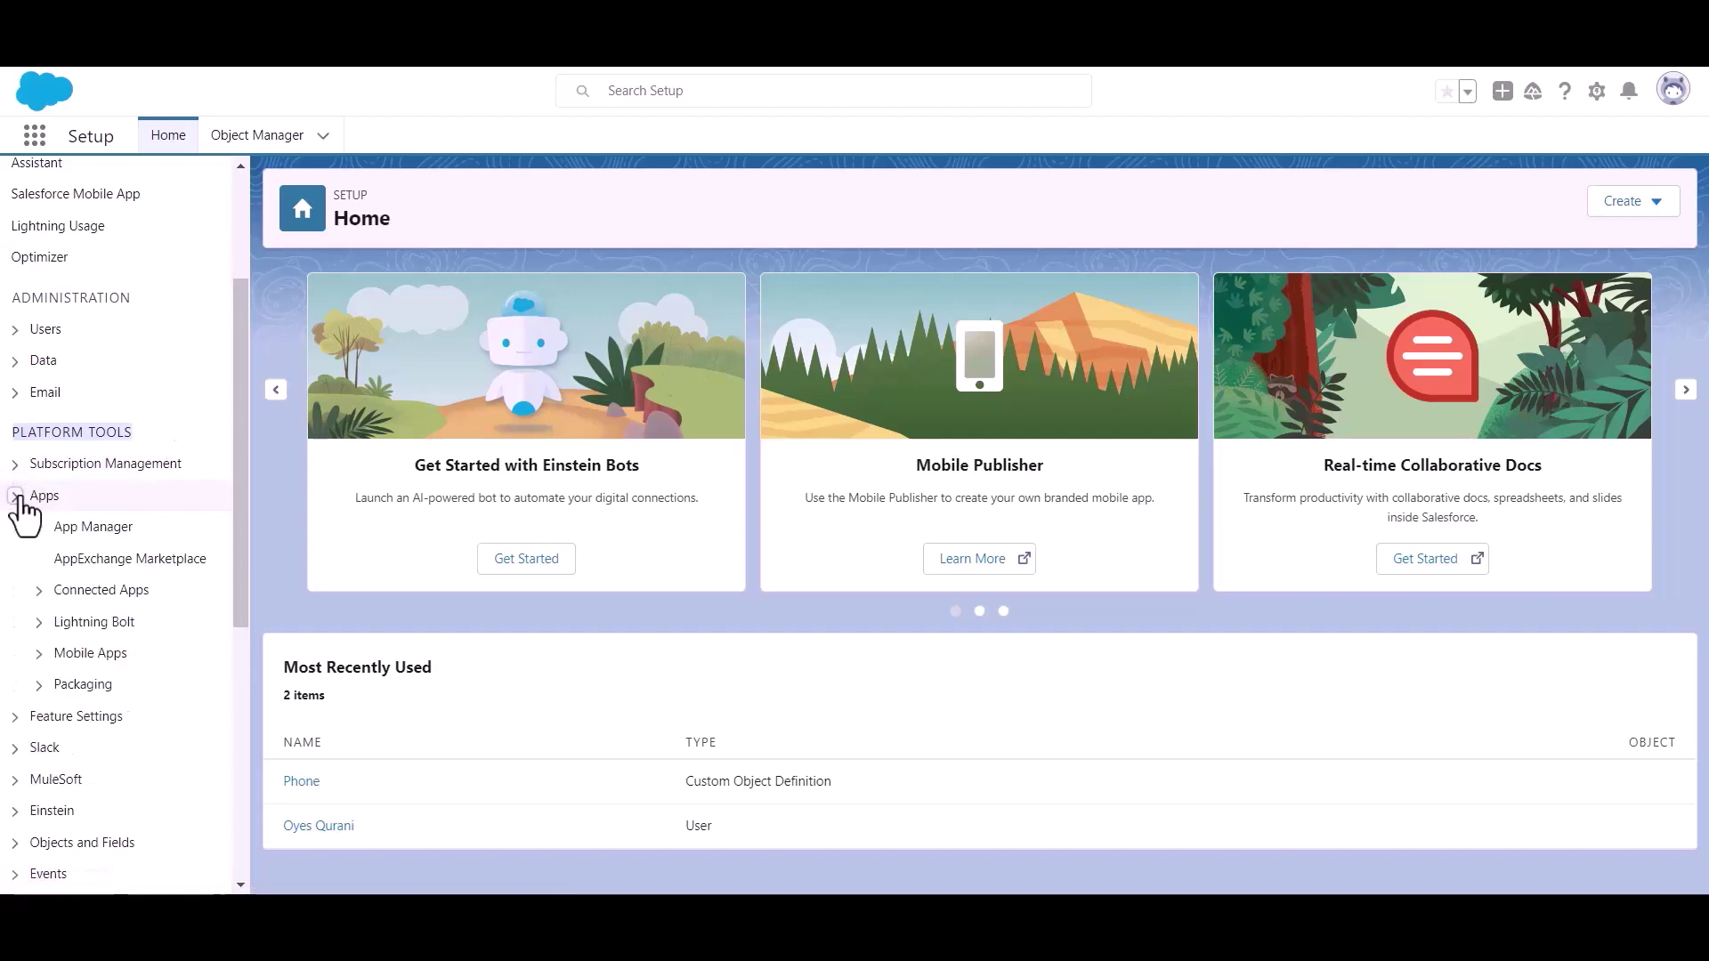
{"action": "left_click", "coordinate": [101, 534]}
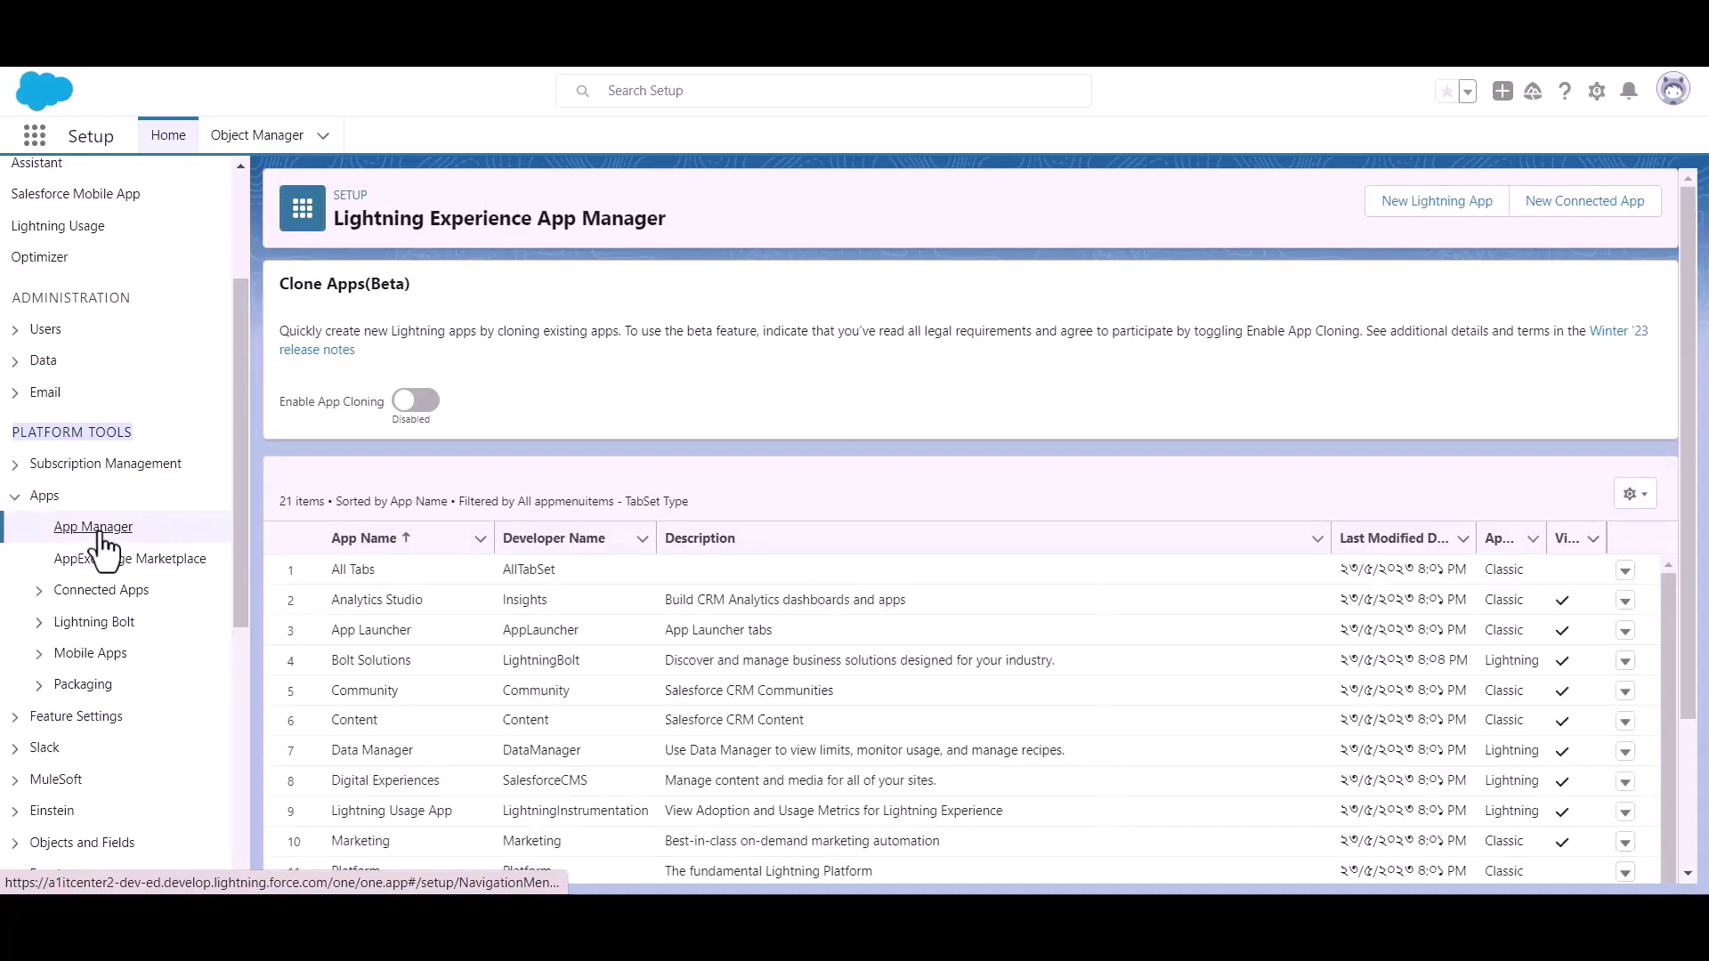
Step: Start a New Connected App named 'Bit Apps' and paste in the contact e-mail
{"action": "left_click", "coordinate": [1572, 213]}
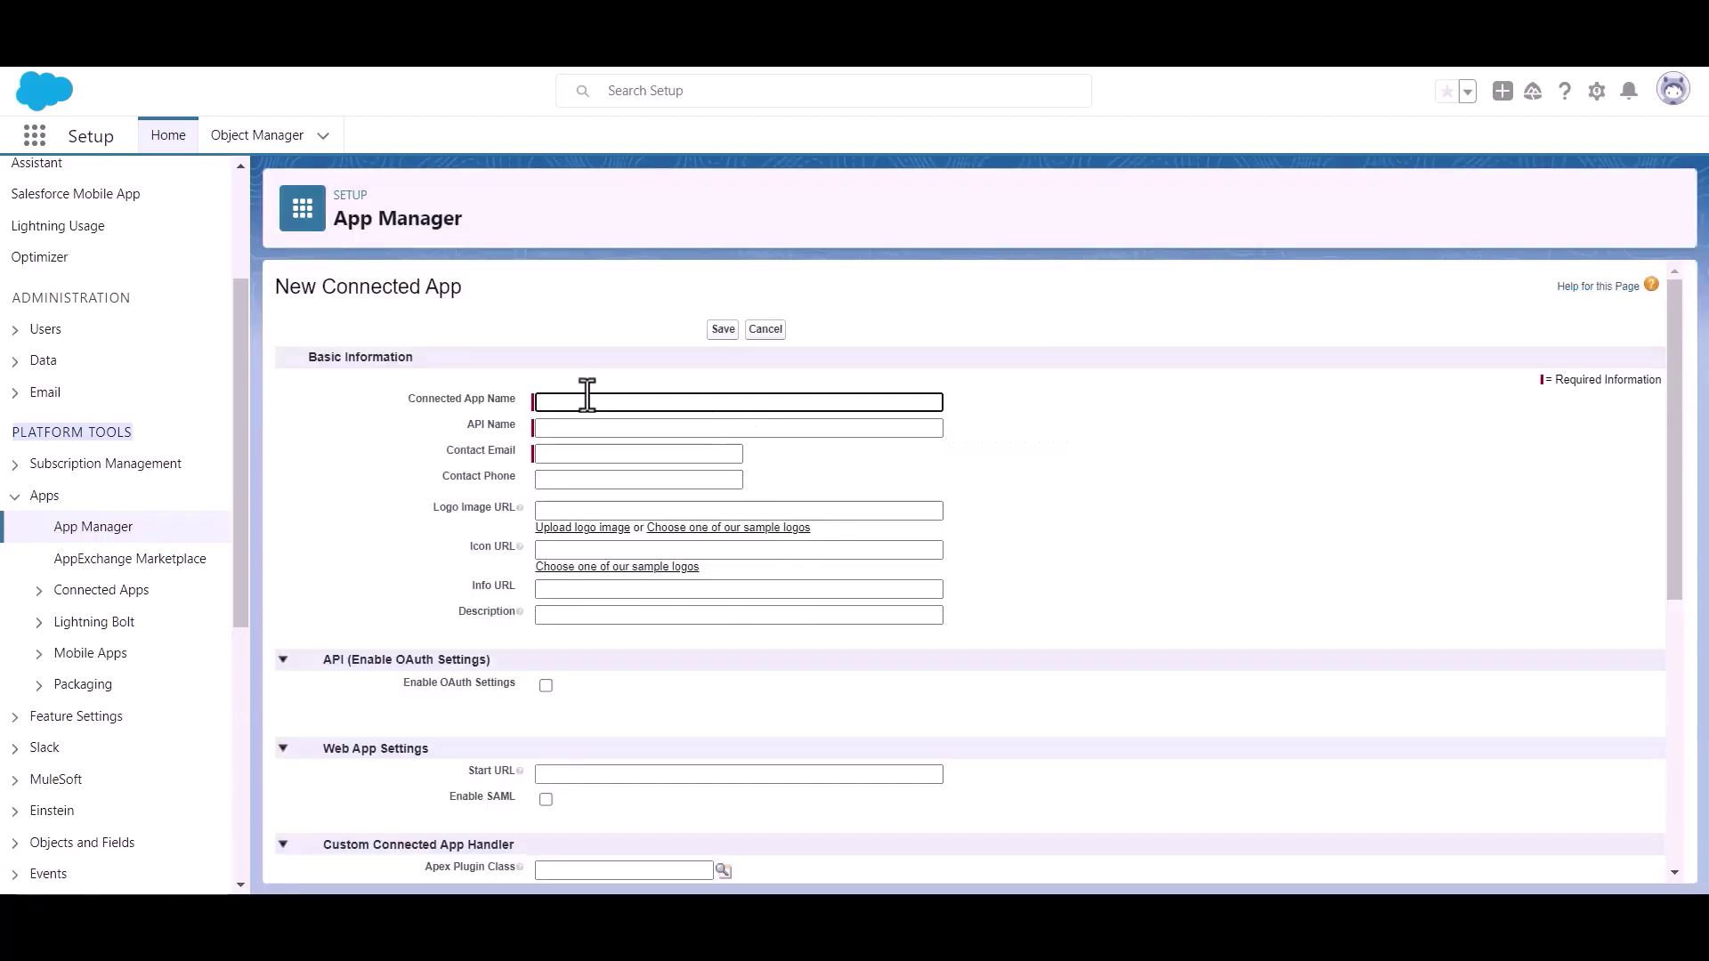
{"action": "type", "text": "Bit Apps"}
{"action": "left_click", "coordinate": [597, 454]}
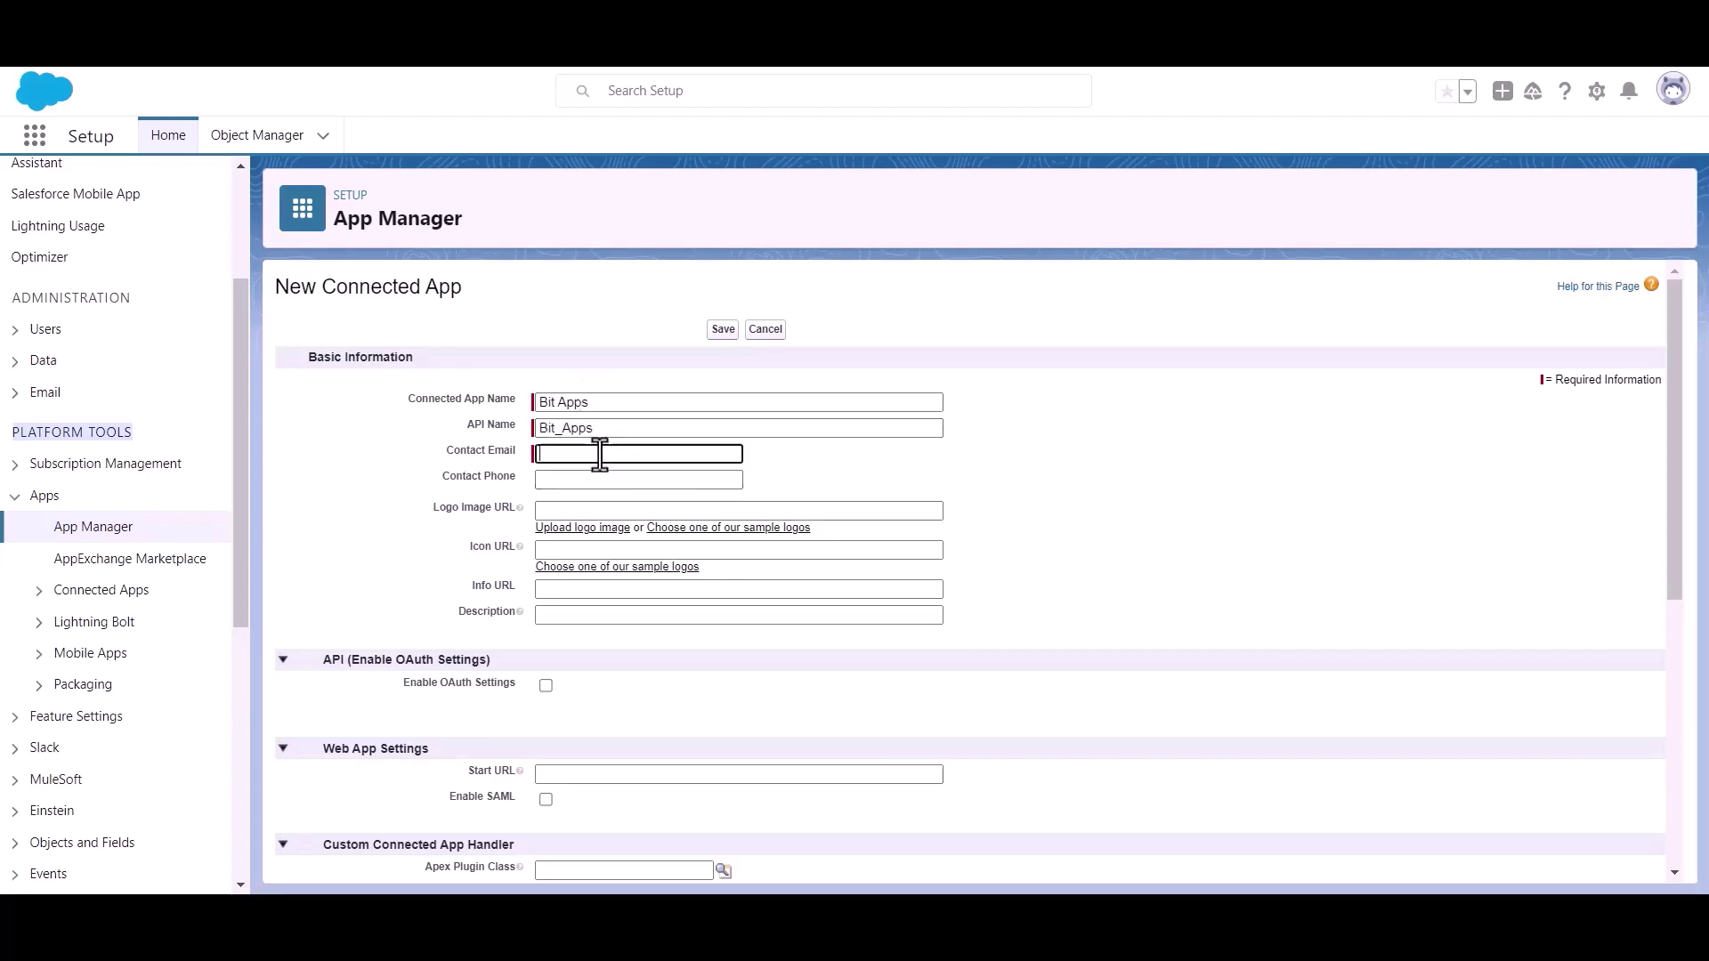
{"action": "key", "text": "ctrl+v"}
{"action": "left_click", "coordinate": [834, 462]}
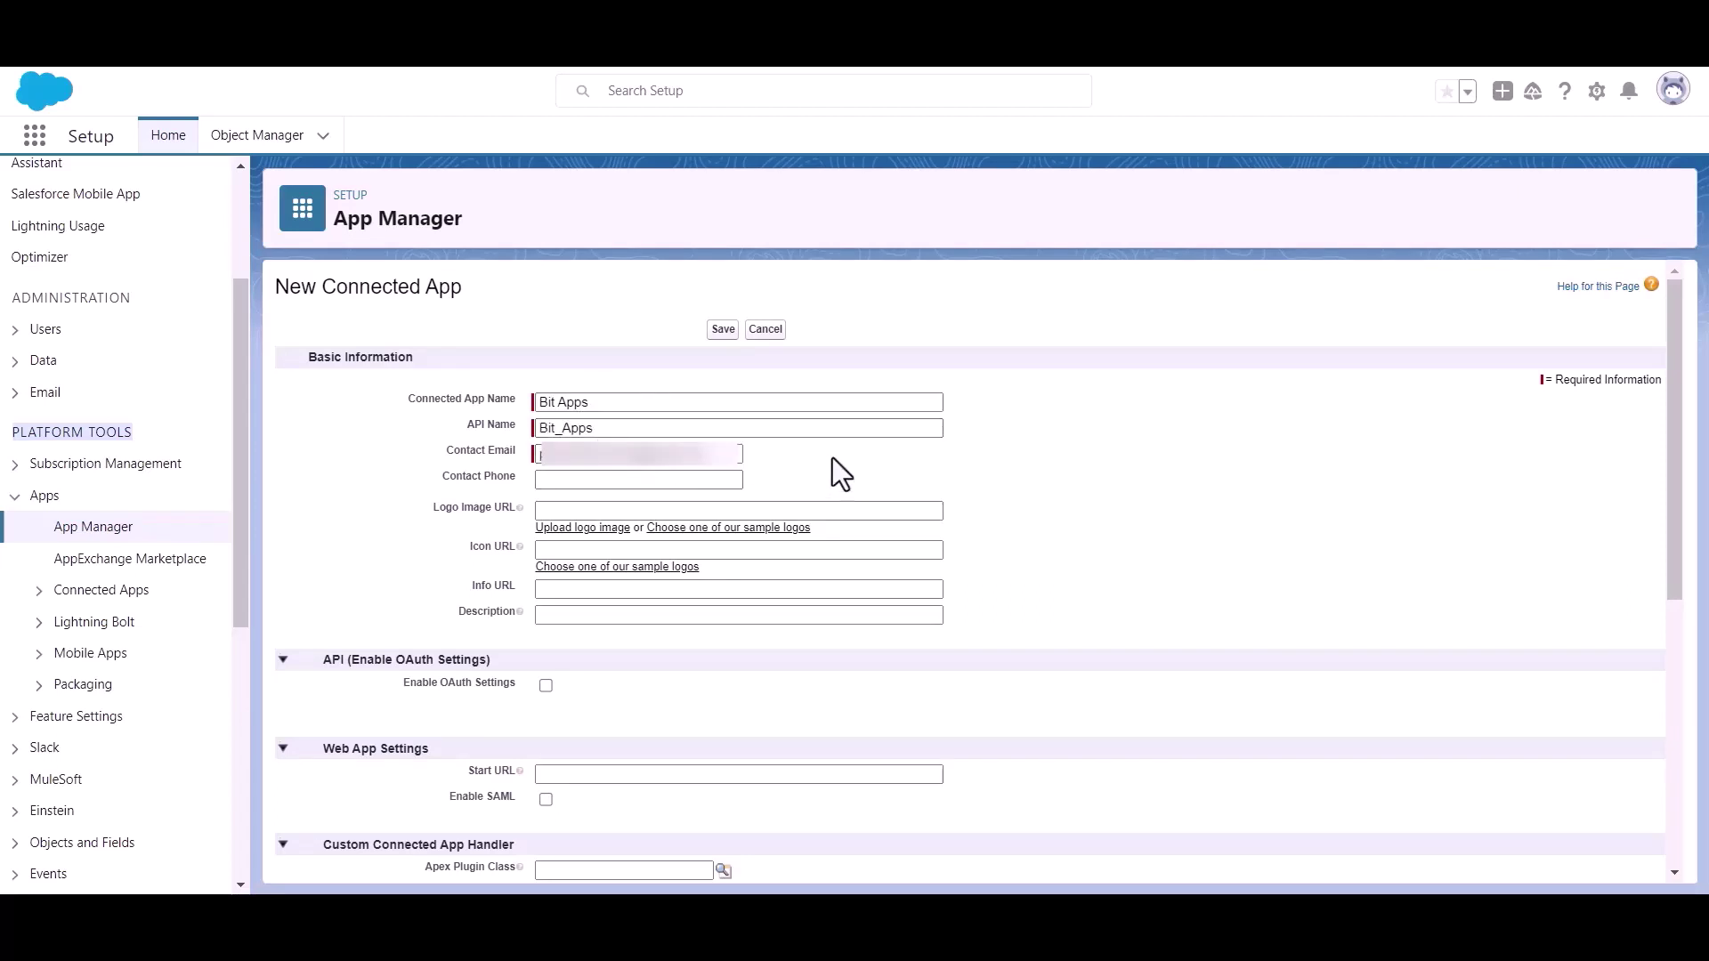
Step: Enable OAuth settings and copy the authorized redirect URI from Bit Integrations
{"action": "scroll", "coordinate": [831, 457], "scroll_direction": "down", "scroll_amount": 1}
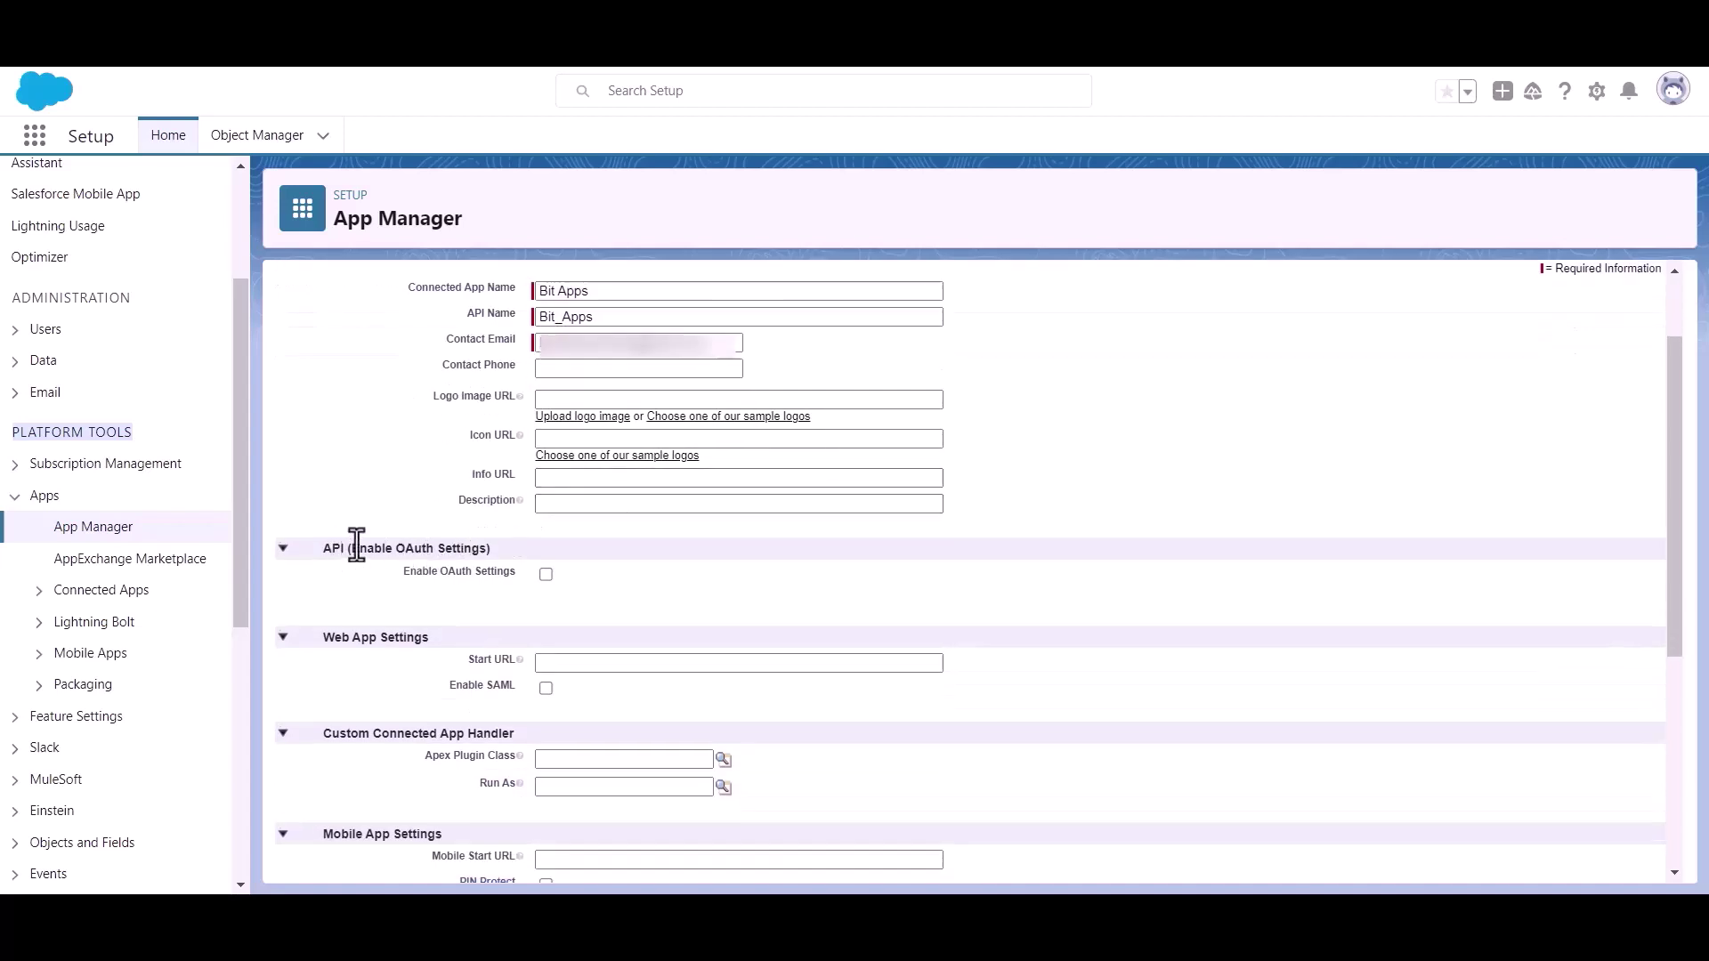
{"action": "left_click_drag", "start_coordinate": [353, 545], "coordinate": [496, 547]}
{"action": "left_click", "coordinate": [550, 591]}
{"action": "left_click", "coordinate": [546, 574]}
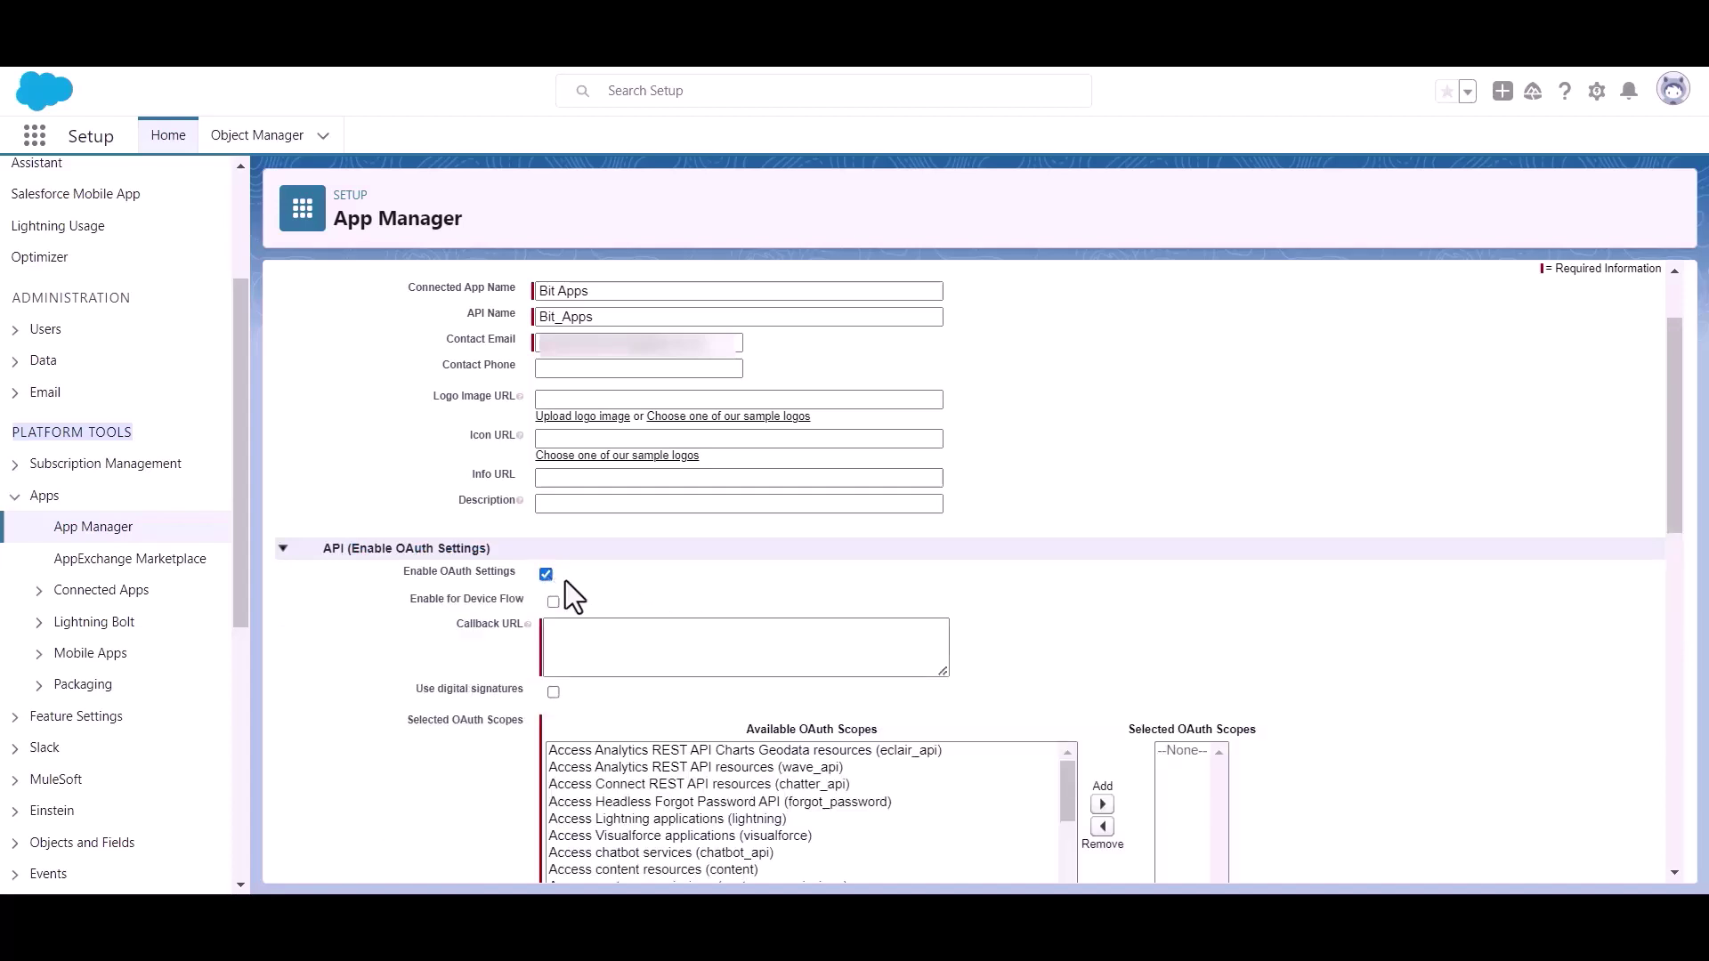
{"action": "scroll", "coordinate": [564, 580], "scroll_direction": "down", "scroll_amount": 1}
{"action": "left_click", "coordinate": [599, 525]}
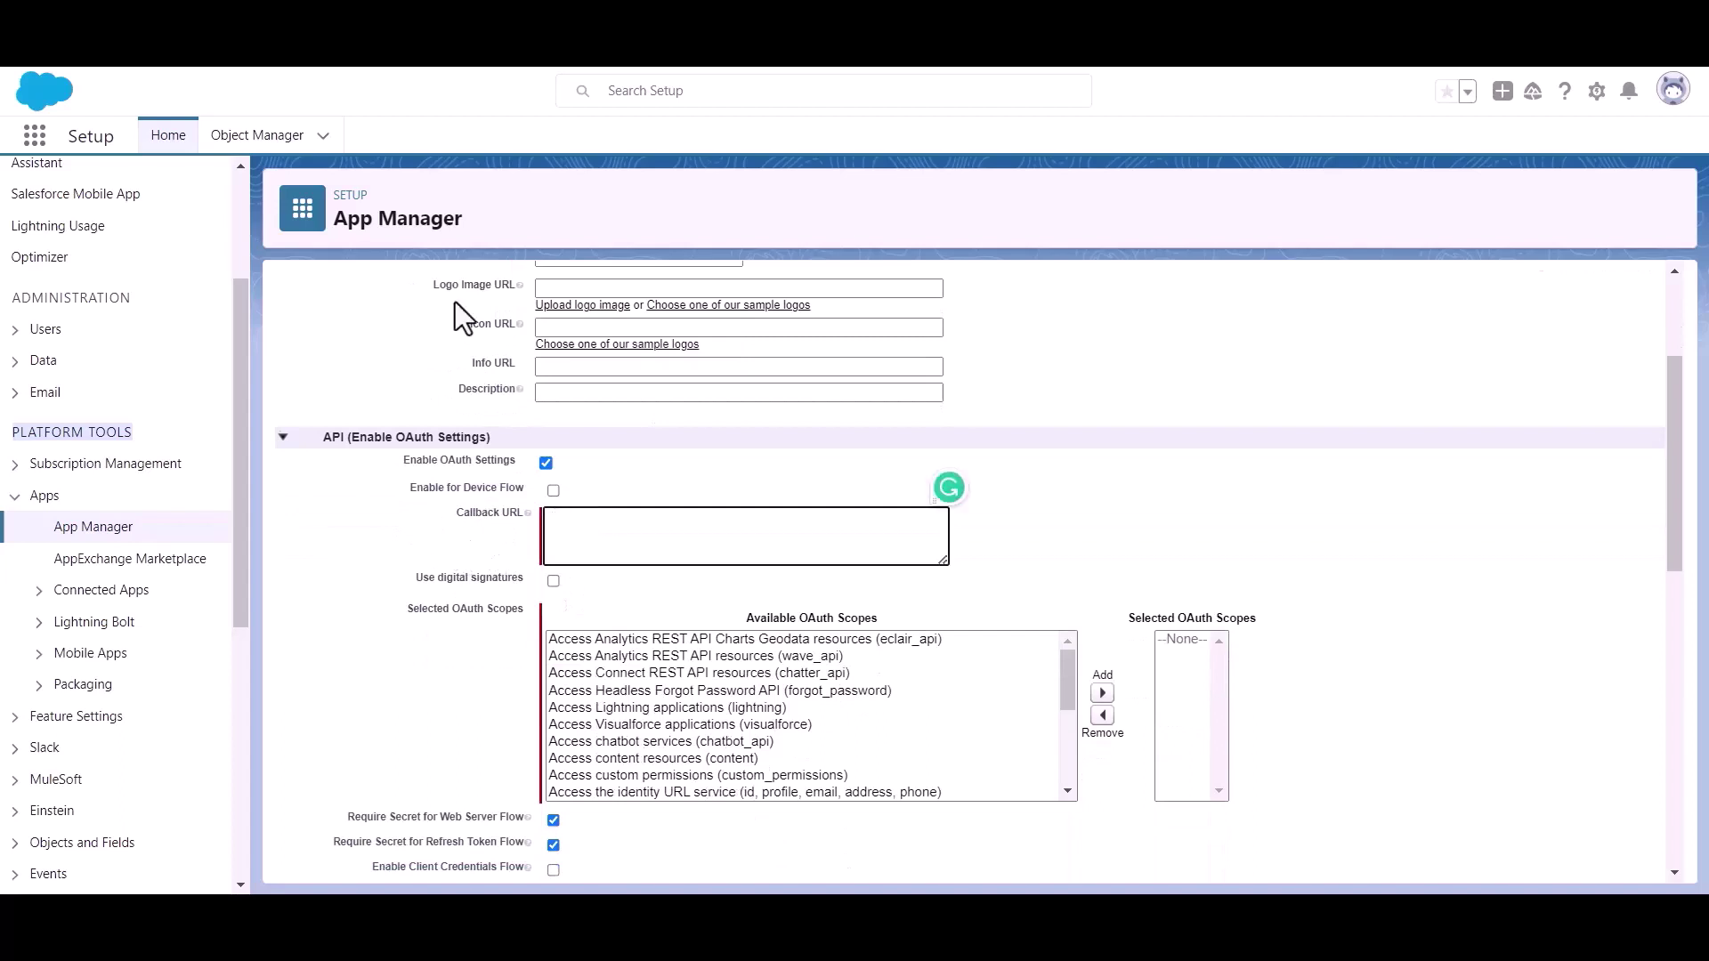
{"action": "key", "text": "alt+Tab"}
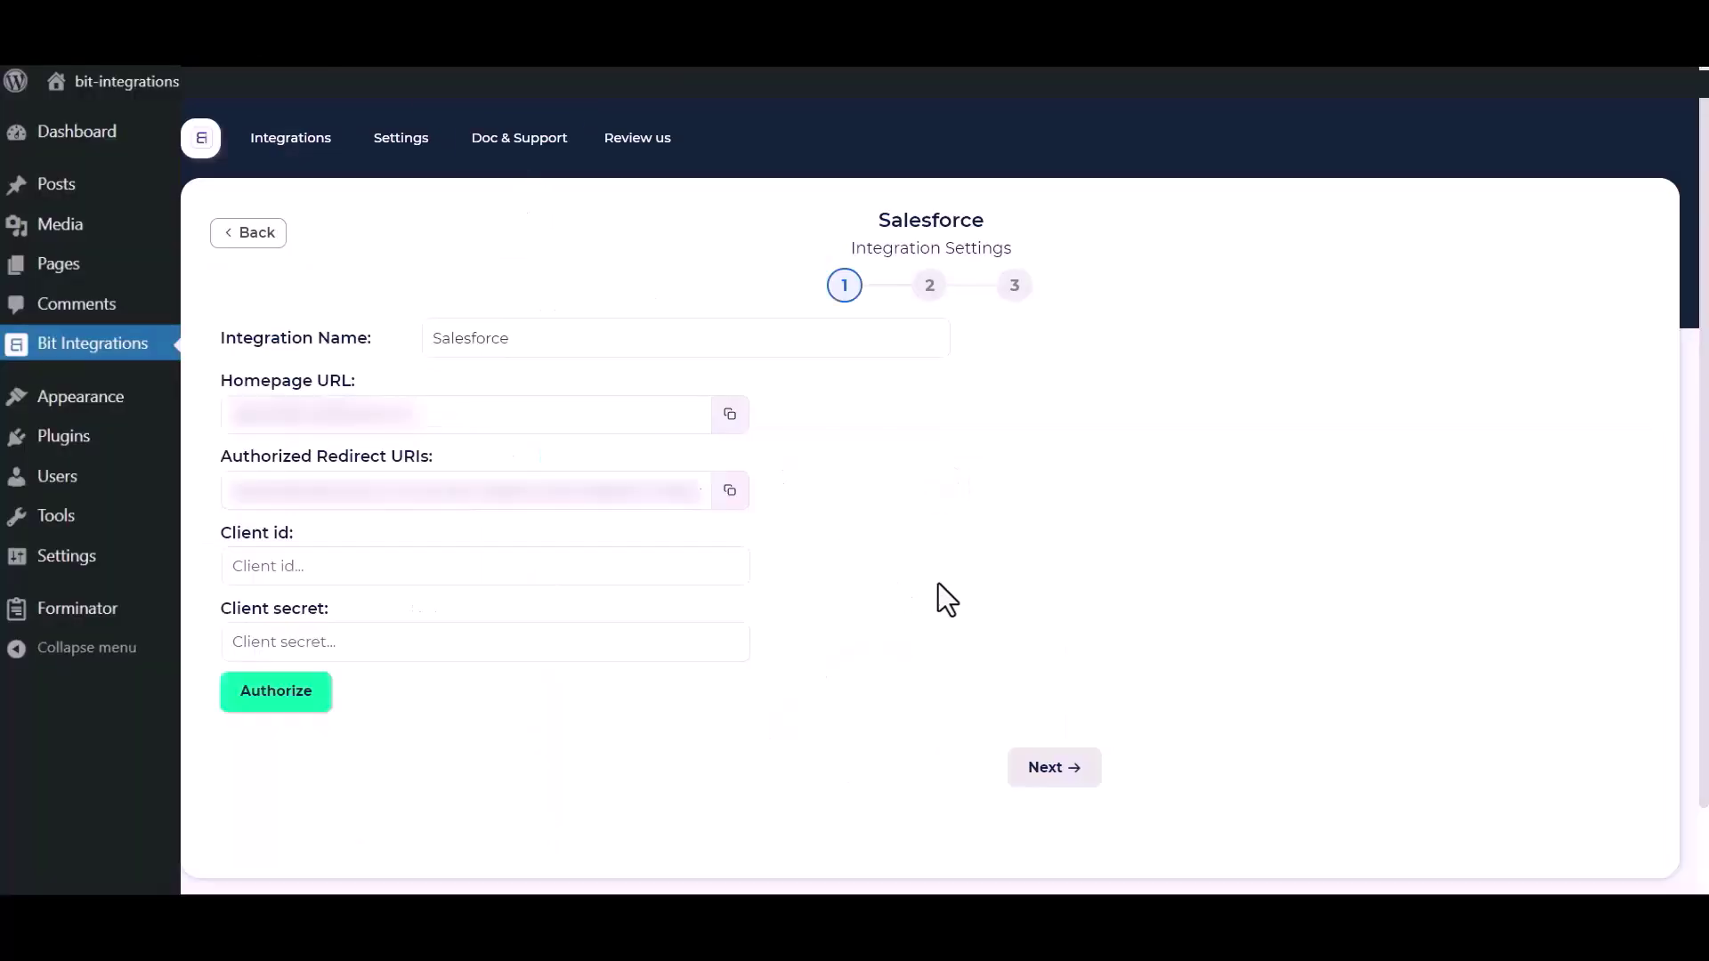
{"action": "left_click", "coordinate": [730, 492]}
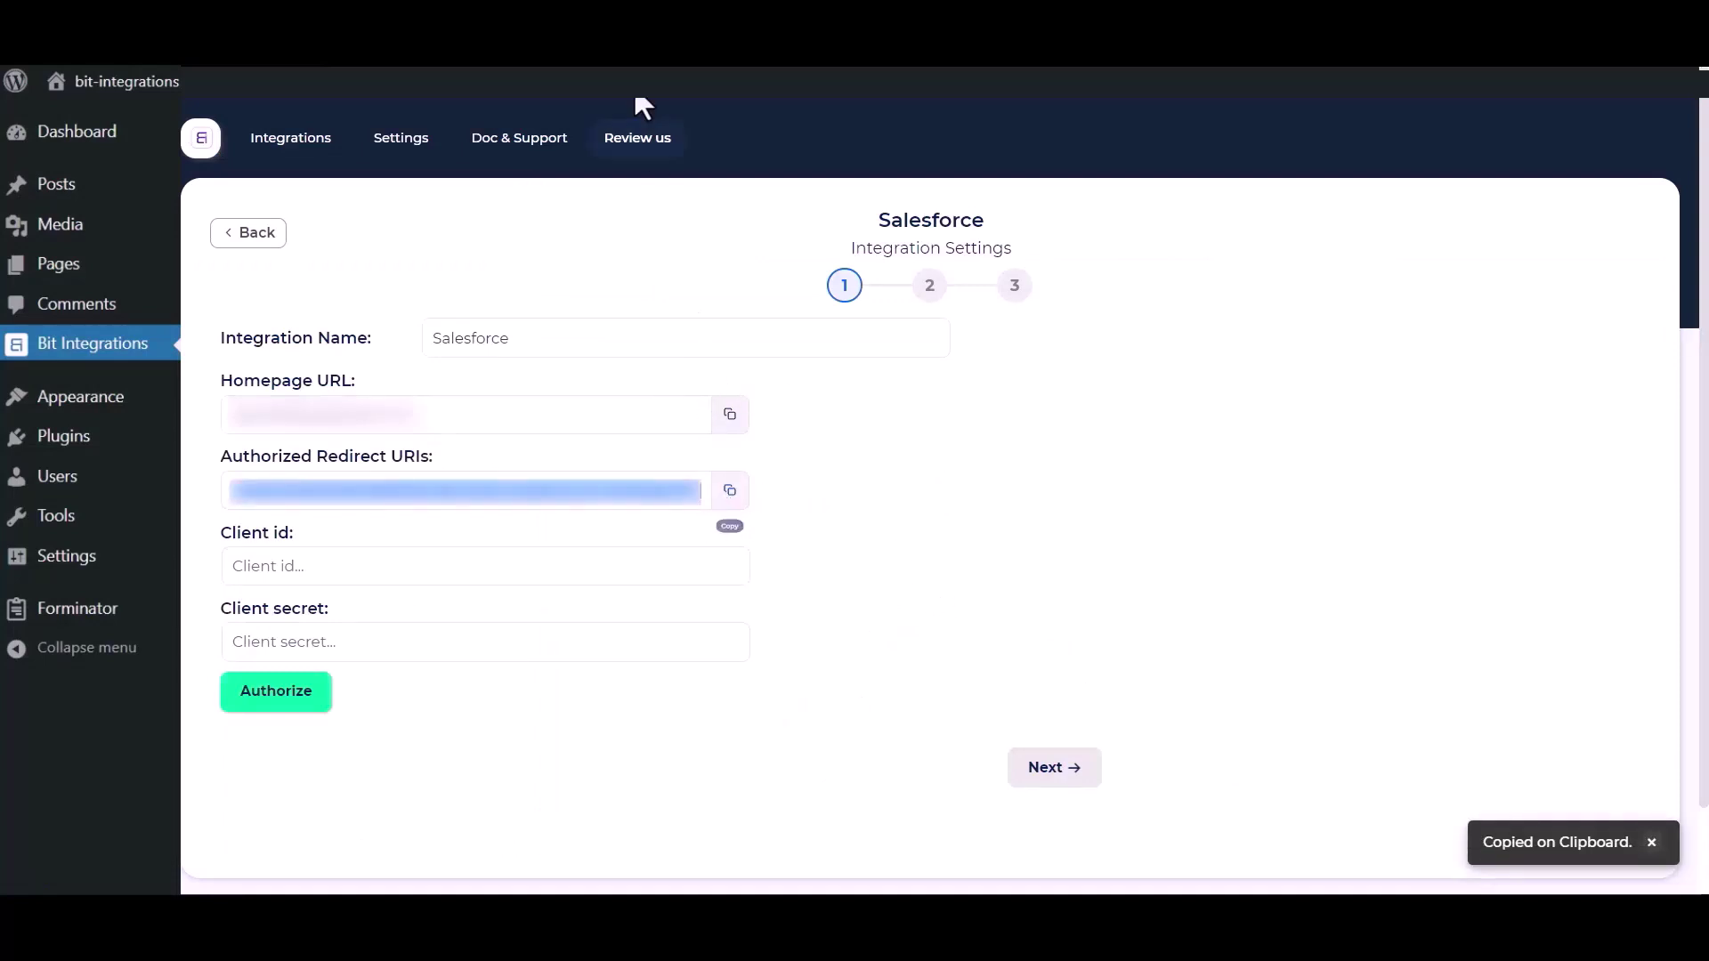
{"action": "key", "text": "alt+Tab"}
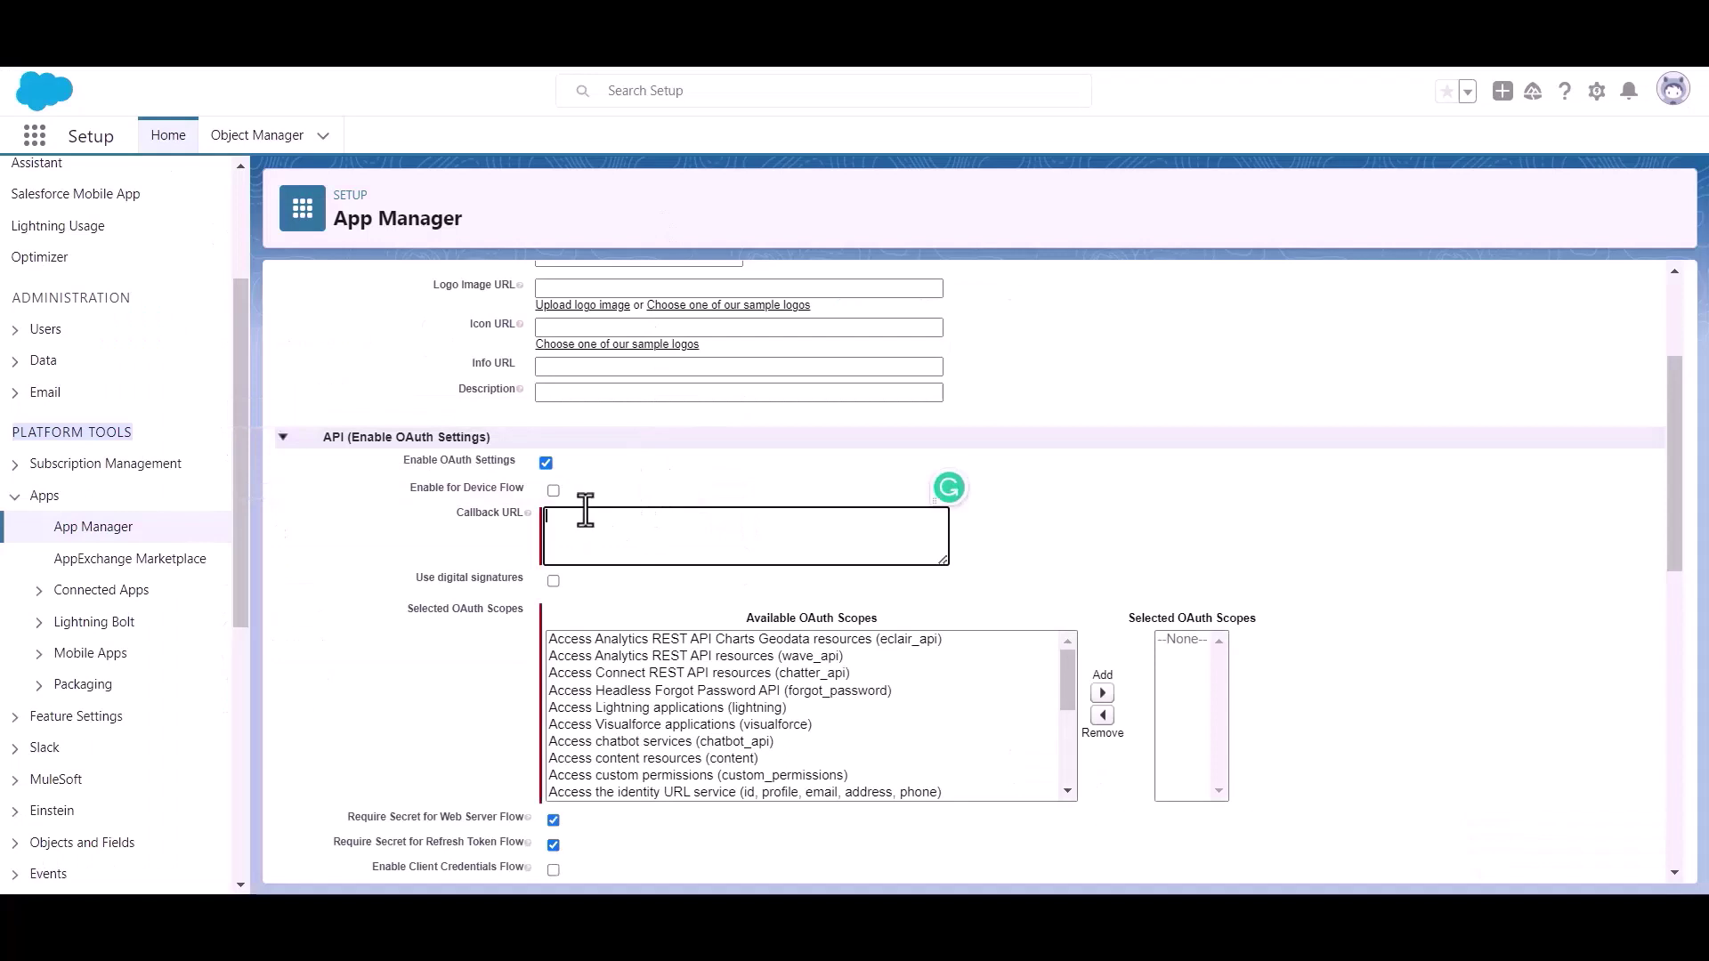
Step: Paste the redirect URI as callback URL, add the Full access (full) scope, and save
{"action": "key", "text": "ctrl+v"}
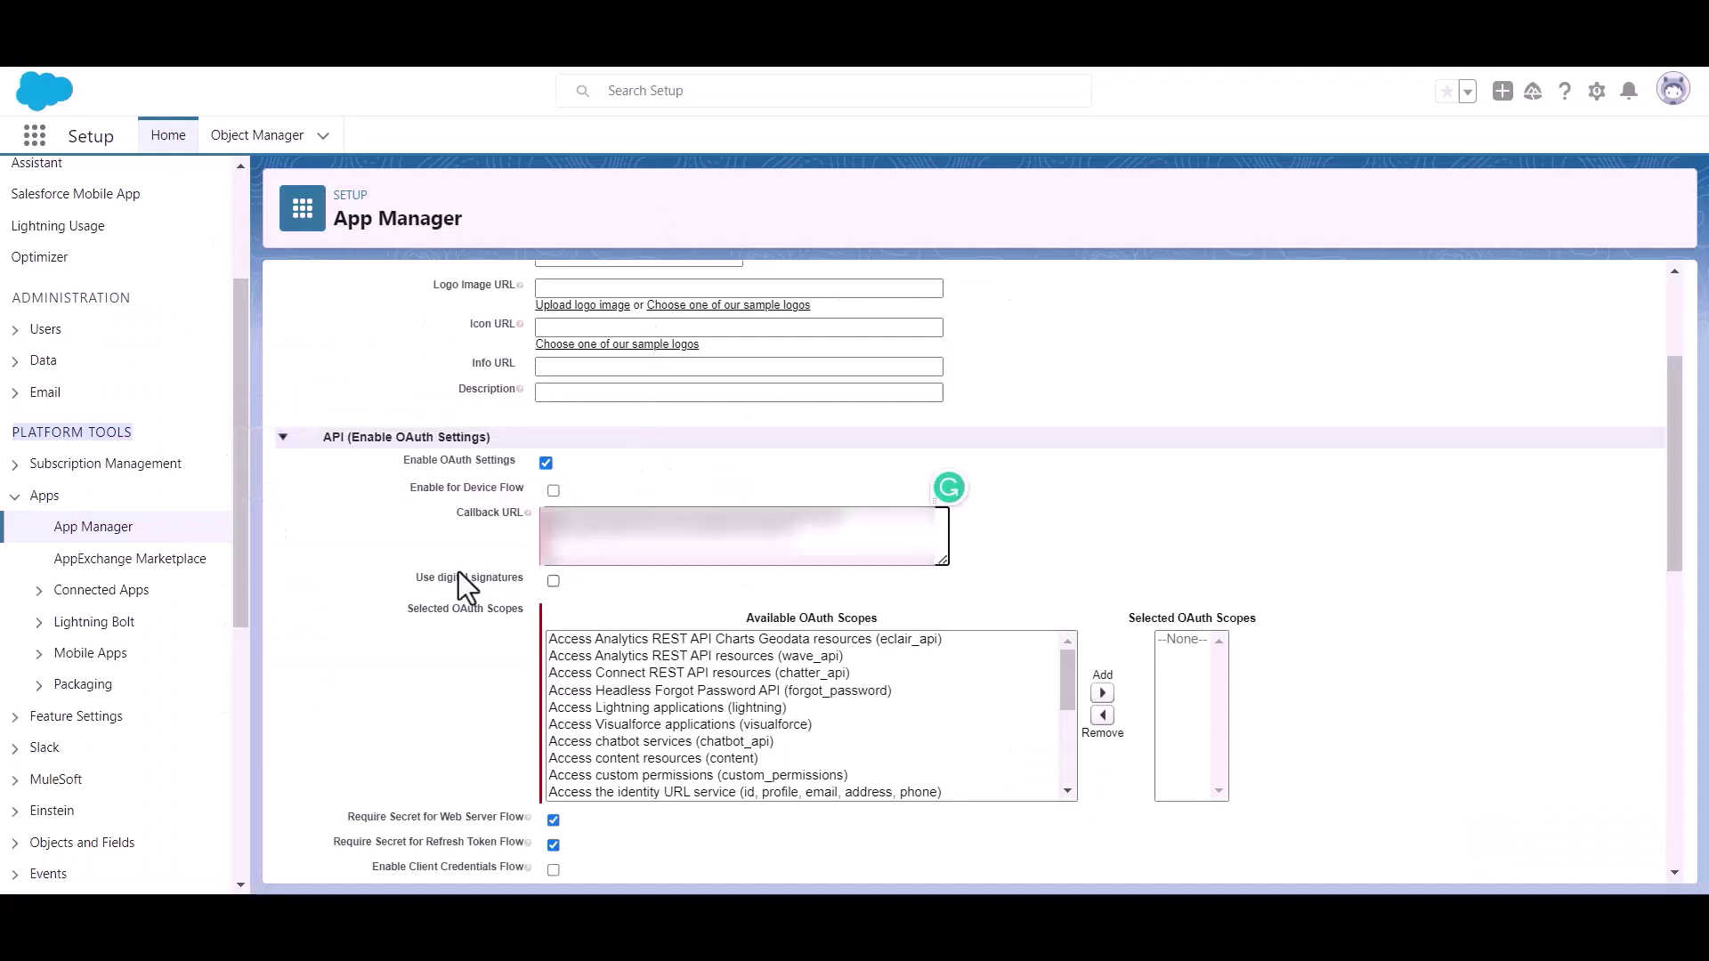
{"action": "left_click_drag", "start_coordinate": [413, 617], "coordinate": [525, 617]}
{"action": "scroll", "coordinate": [762, 738], "scroll_direction": "down", "scroll_amount": 5}
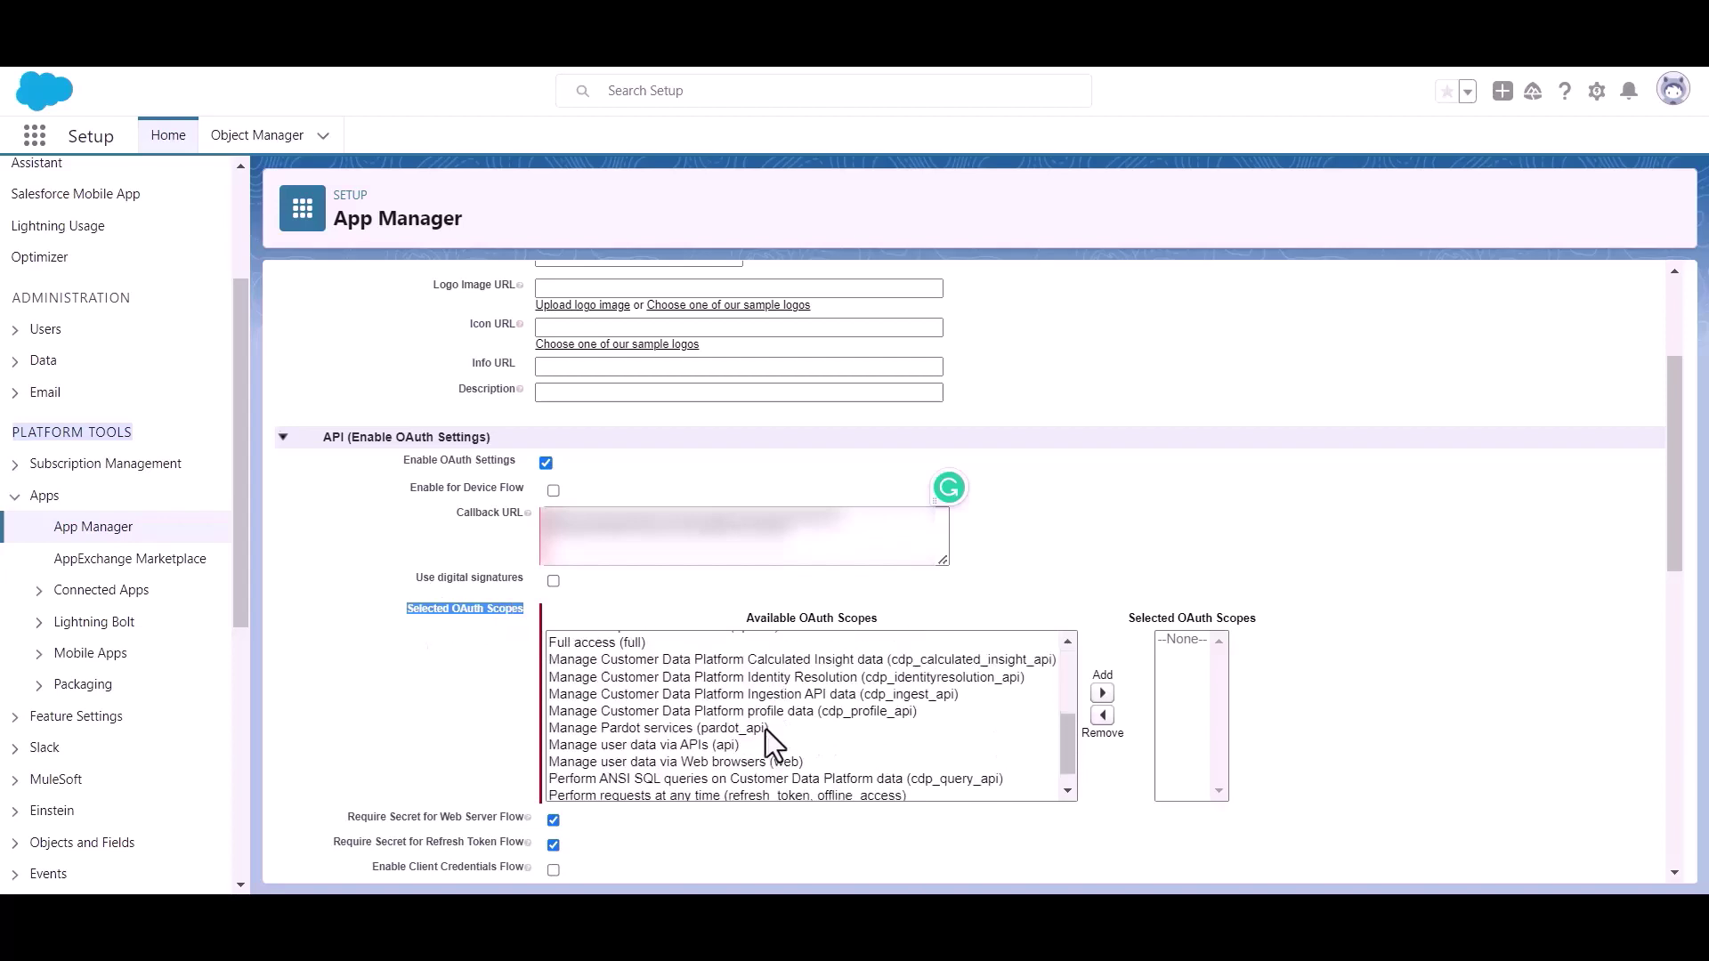
{"action": "scroll", "coordinate": [755, 717], "scroll_direction": "up", "scroll_amount": 3}
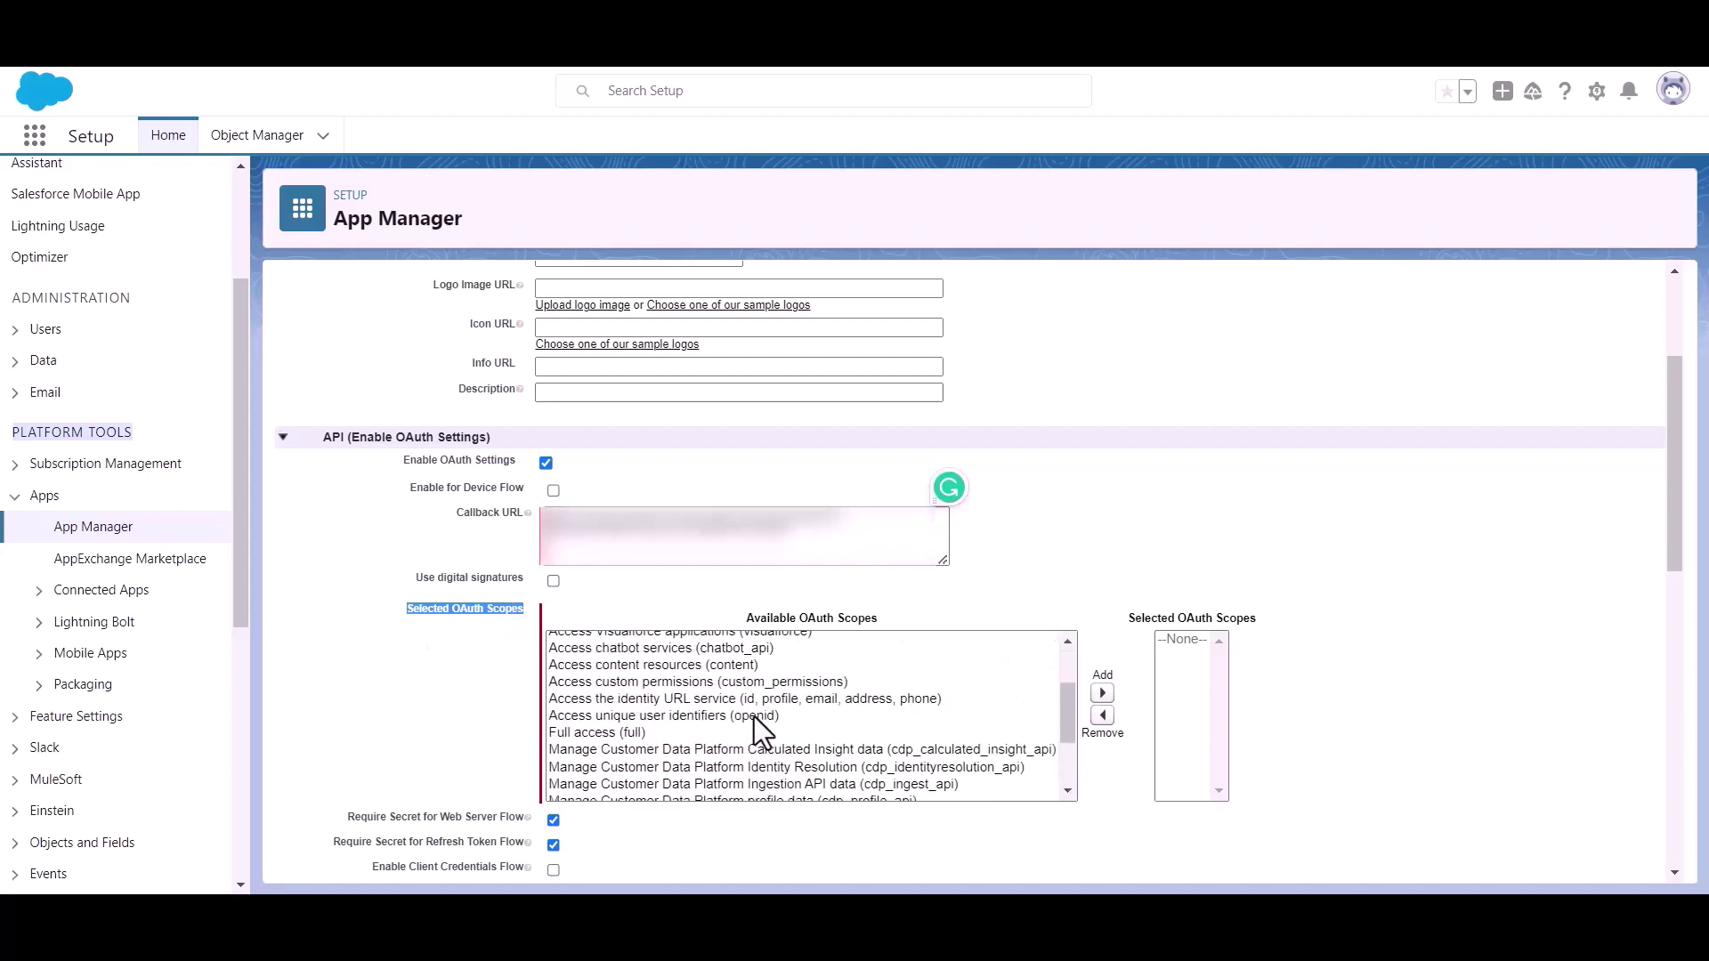
{"action": "left_click", "coordinate": [573, 732]}
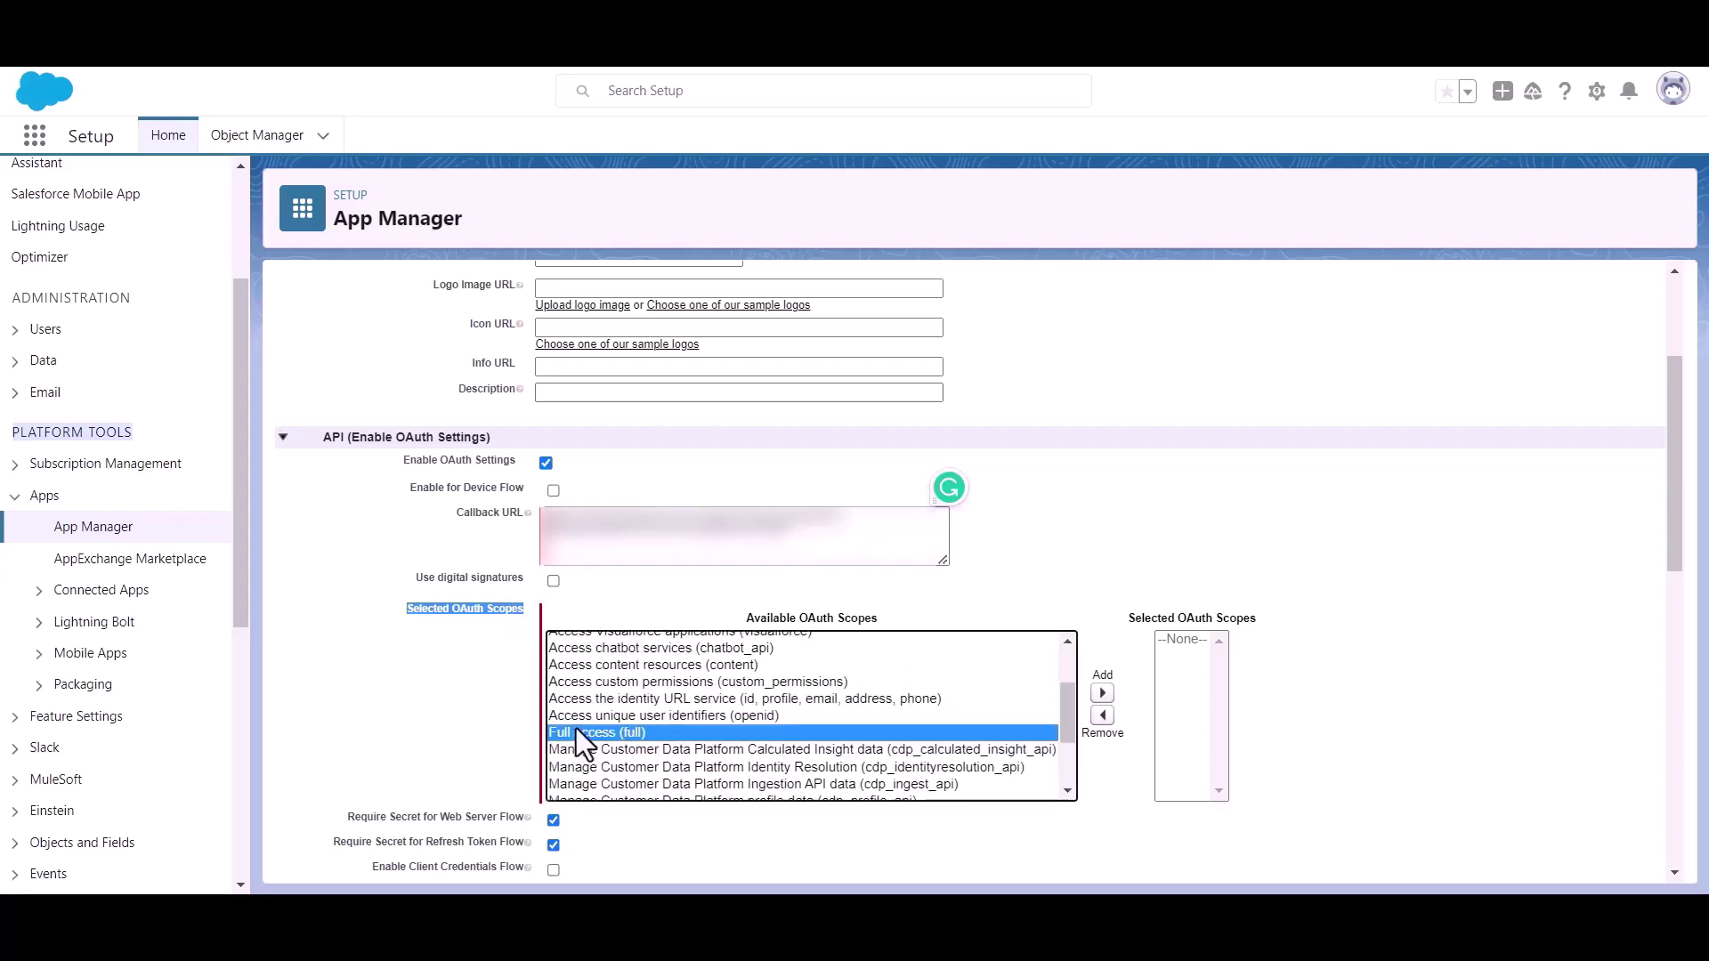
{"action": "left_click", "coordinate": [1102, 692]}
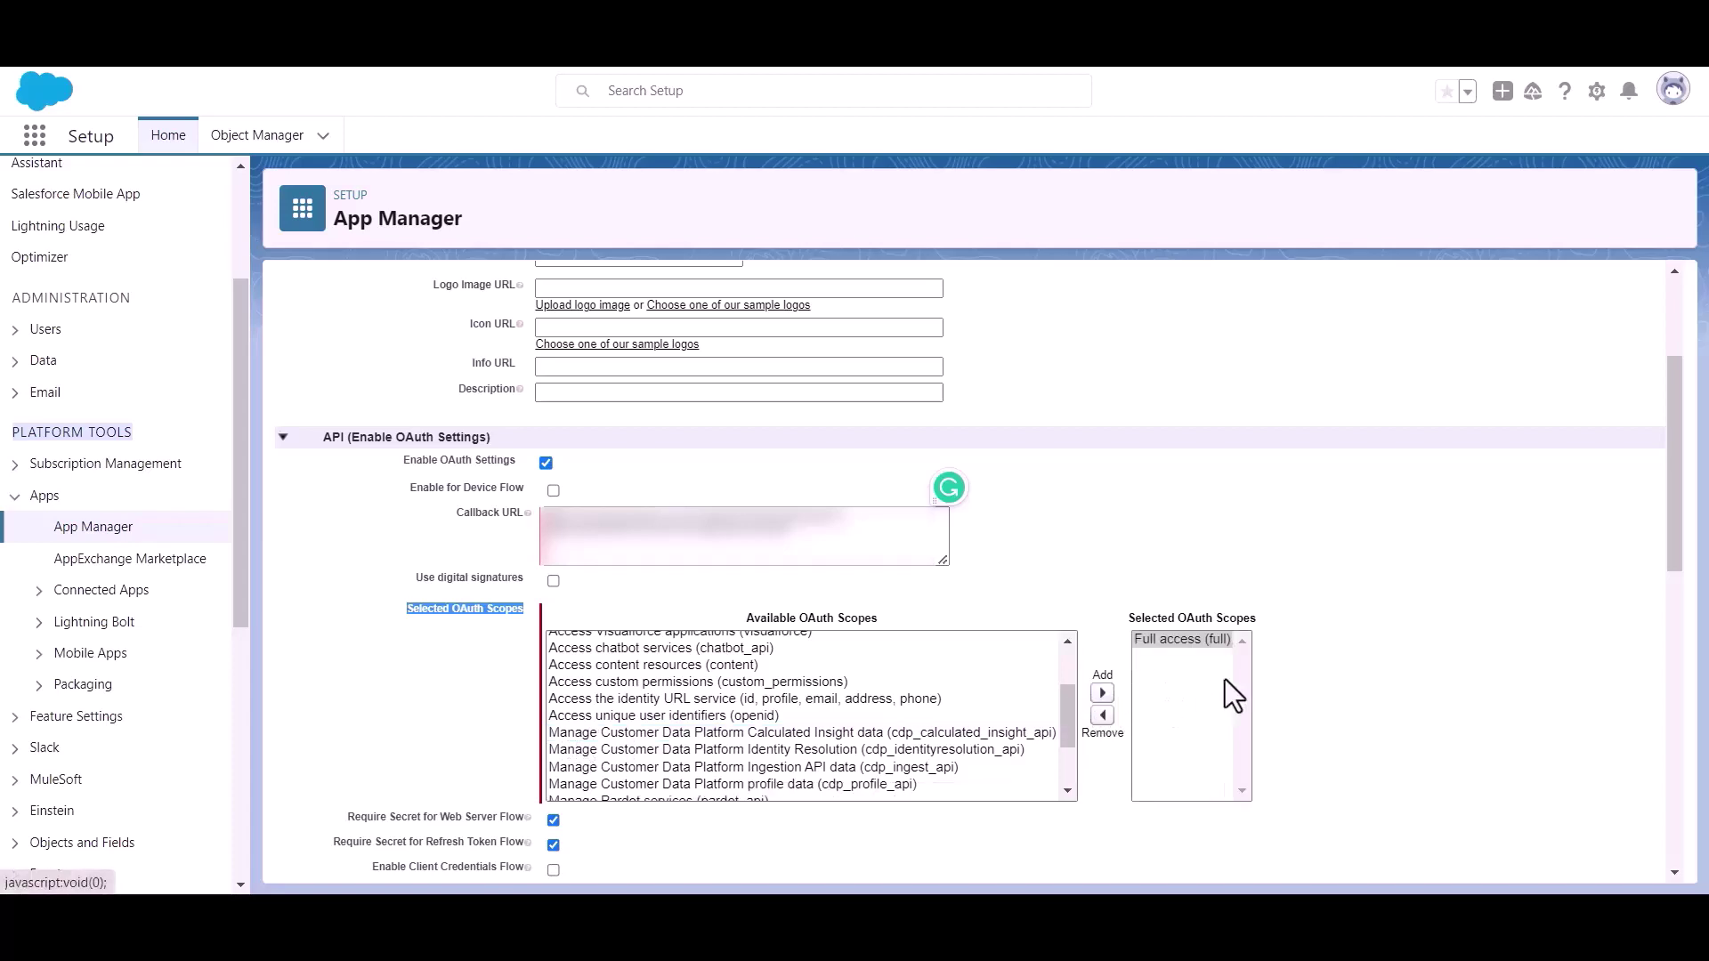
{"action": "scroll", "coordinate": [851, 642], "scroll_direction": "down", "scroll_amount": 3}
{"action": "scroll", "coordinate": [580, 657], "scroll_direction": "down", "scroll_amount": 10}
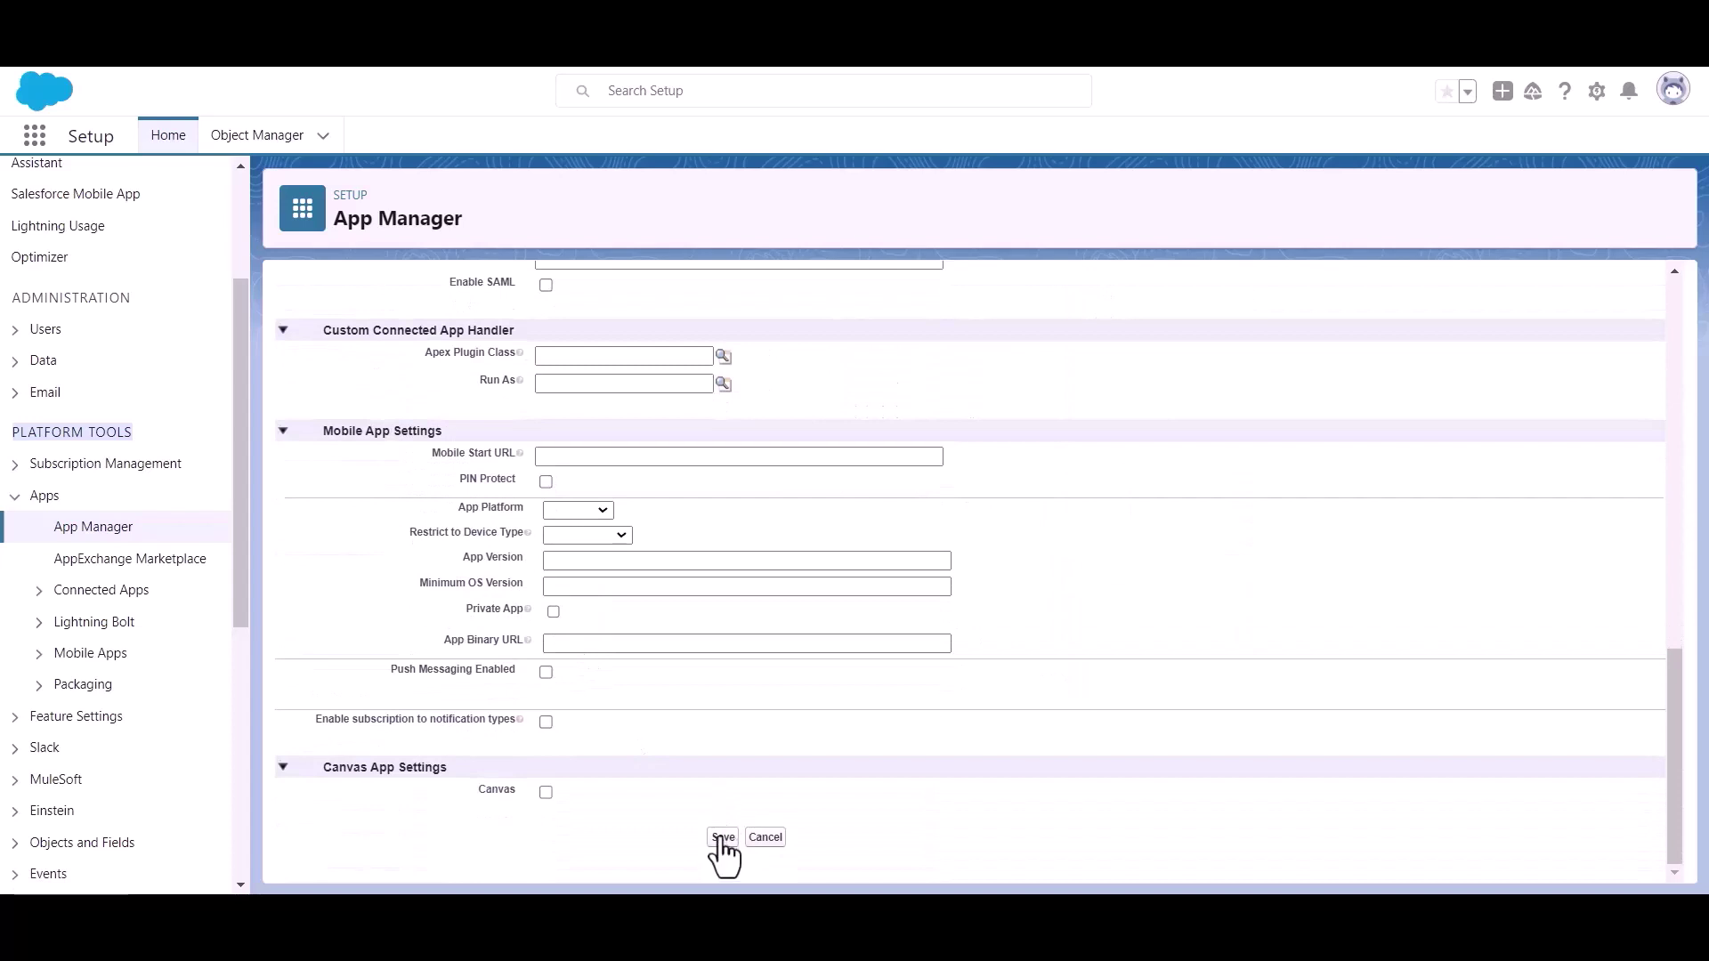
{"action": "left_click", "coordinate": [722, 838]}
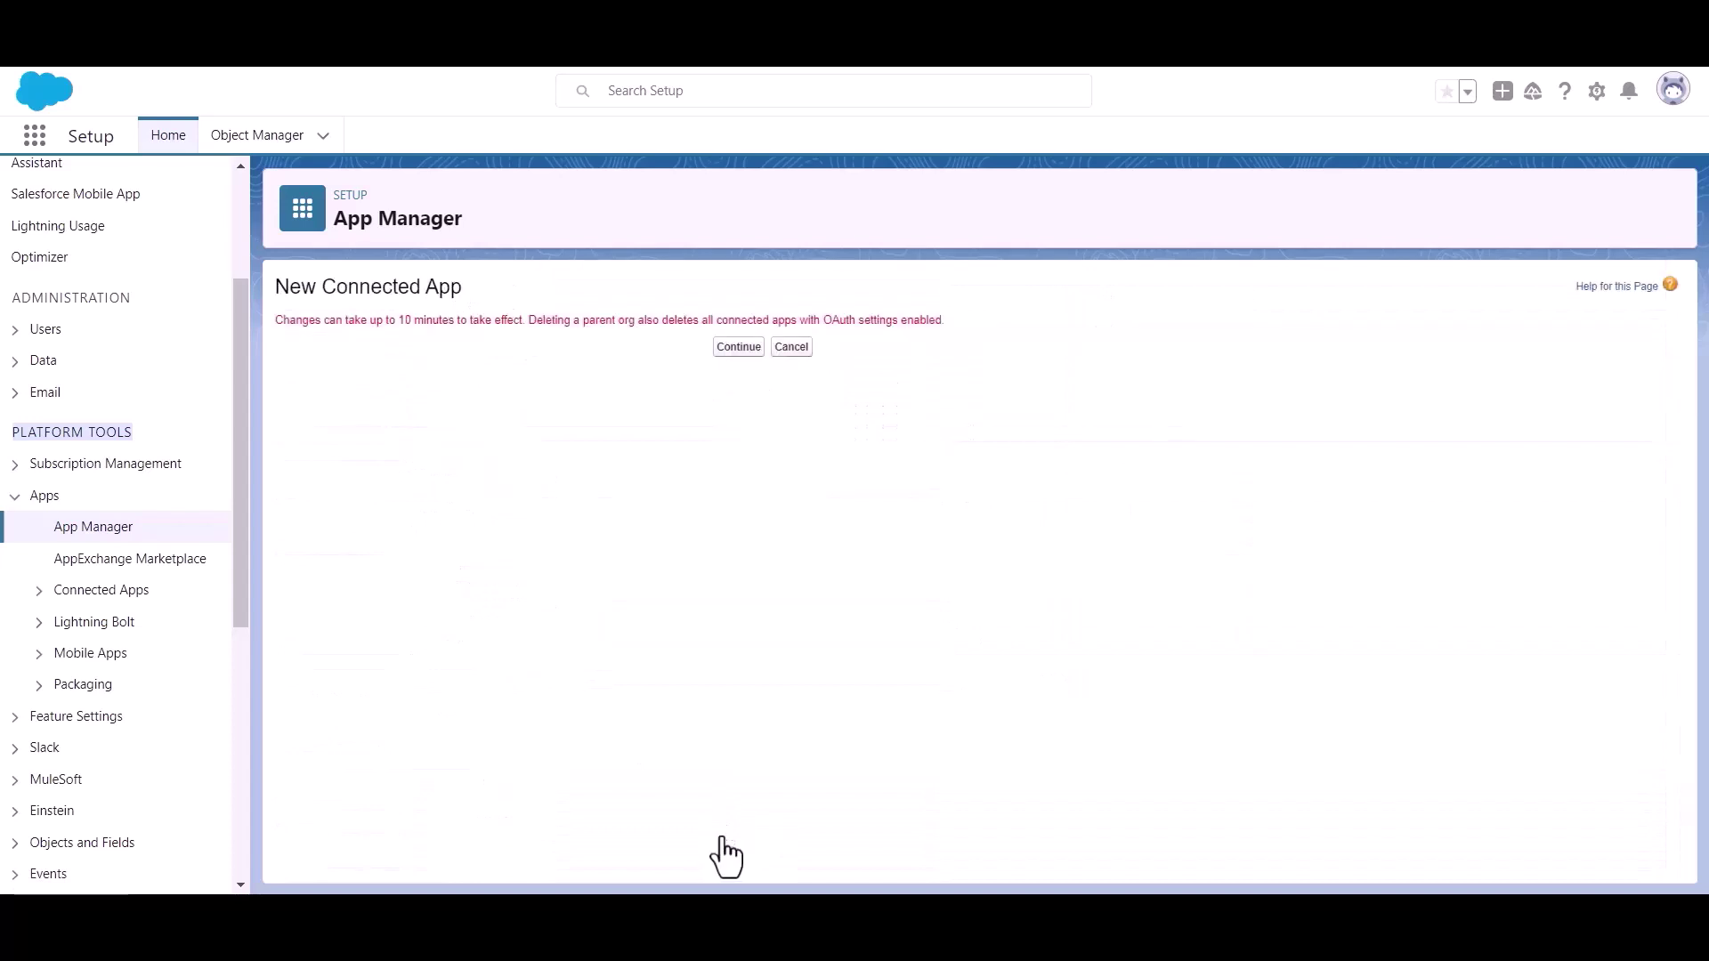
Step: Continue past the connected app notice and scroll to Bit Apps' OAuth settings
{"action": "left_click", "coordinate": [721, 348]}
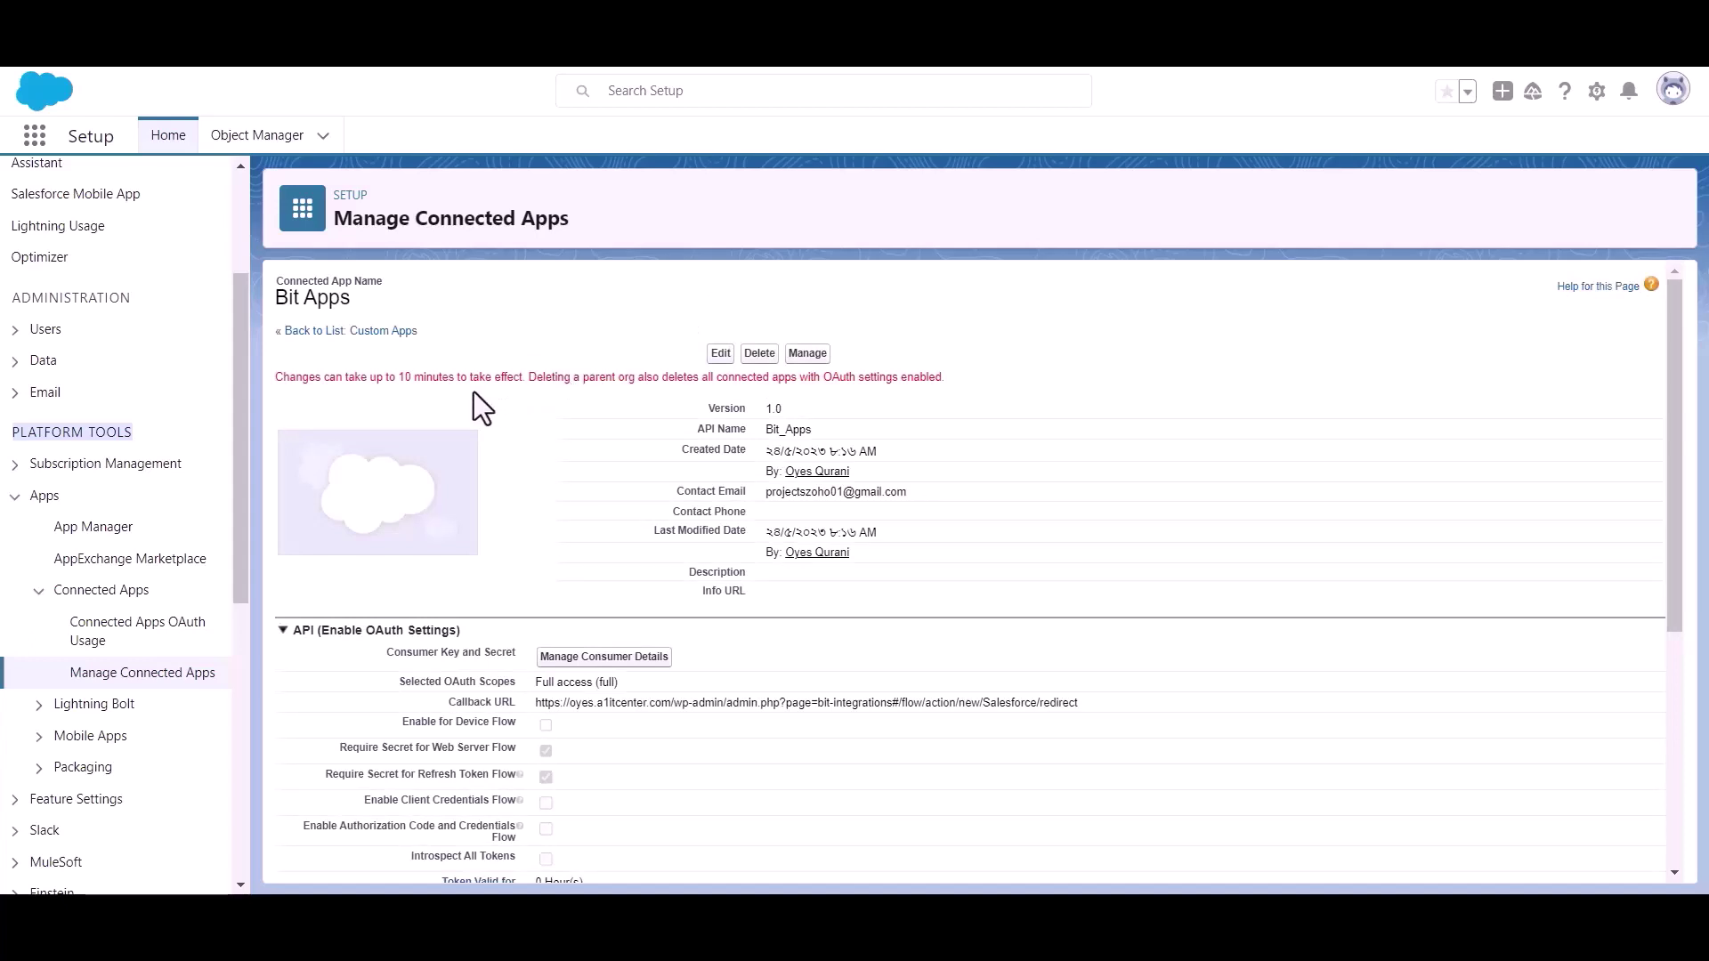
{"action": "triple_click", "coordinate": [437, 377]}
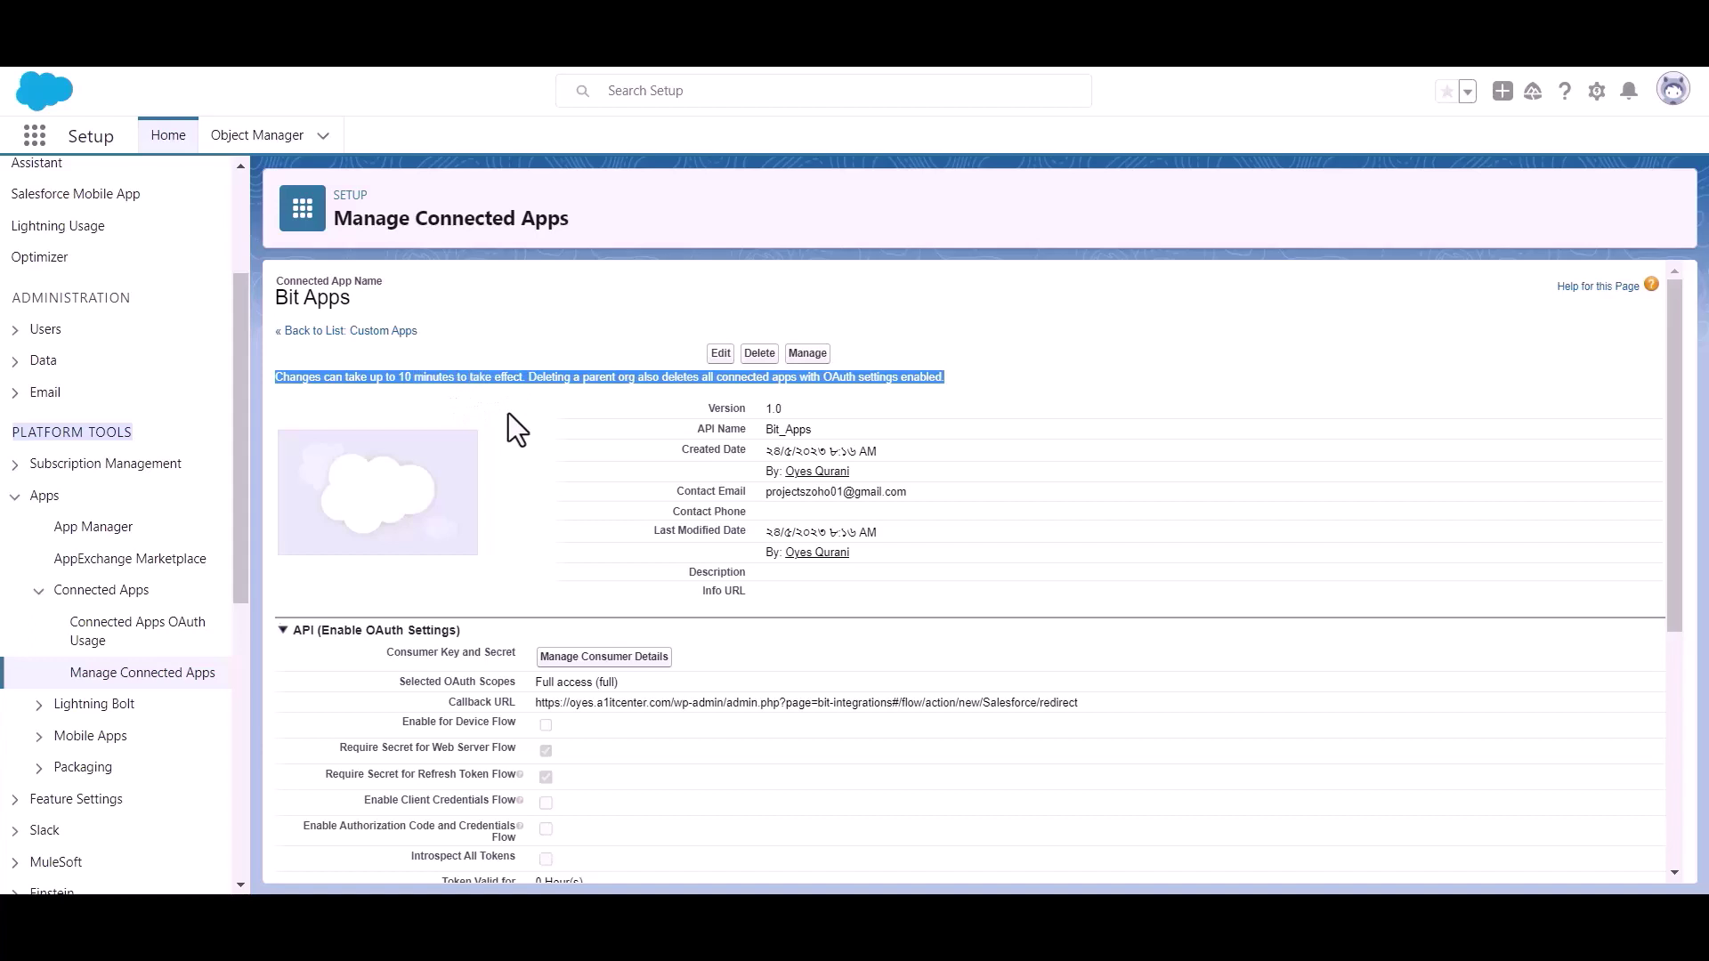
{"action": "left_click", "coordinate": [541, 392]}
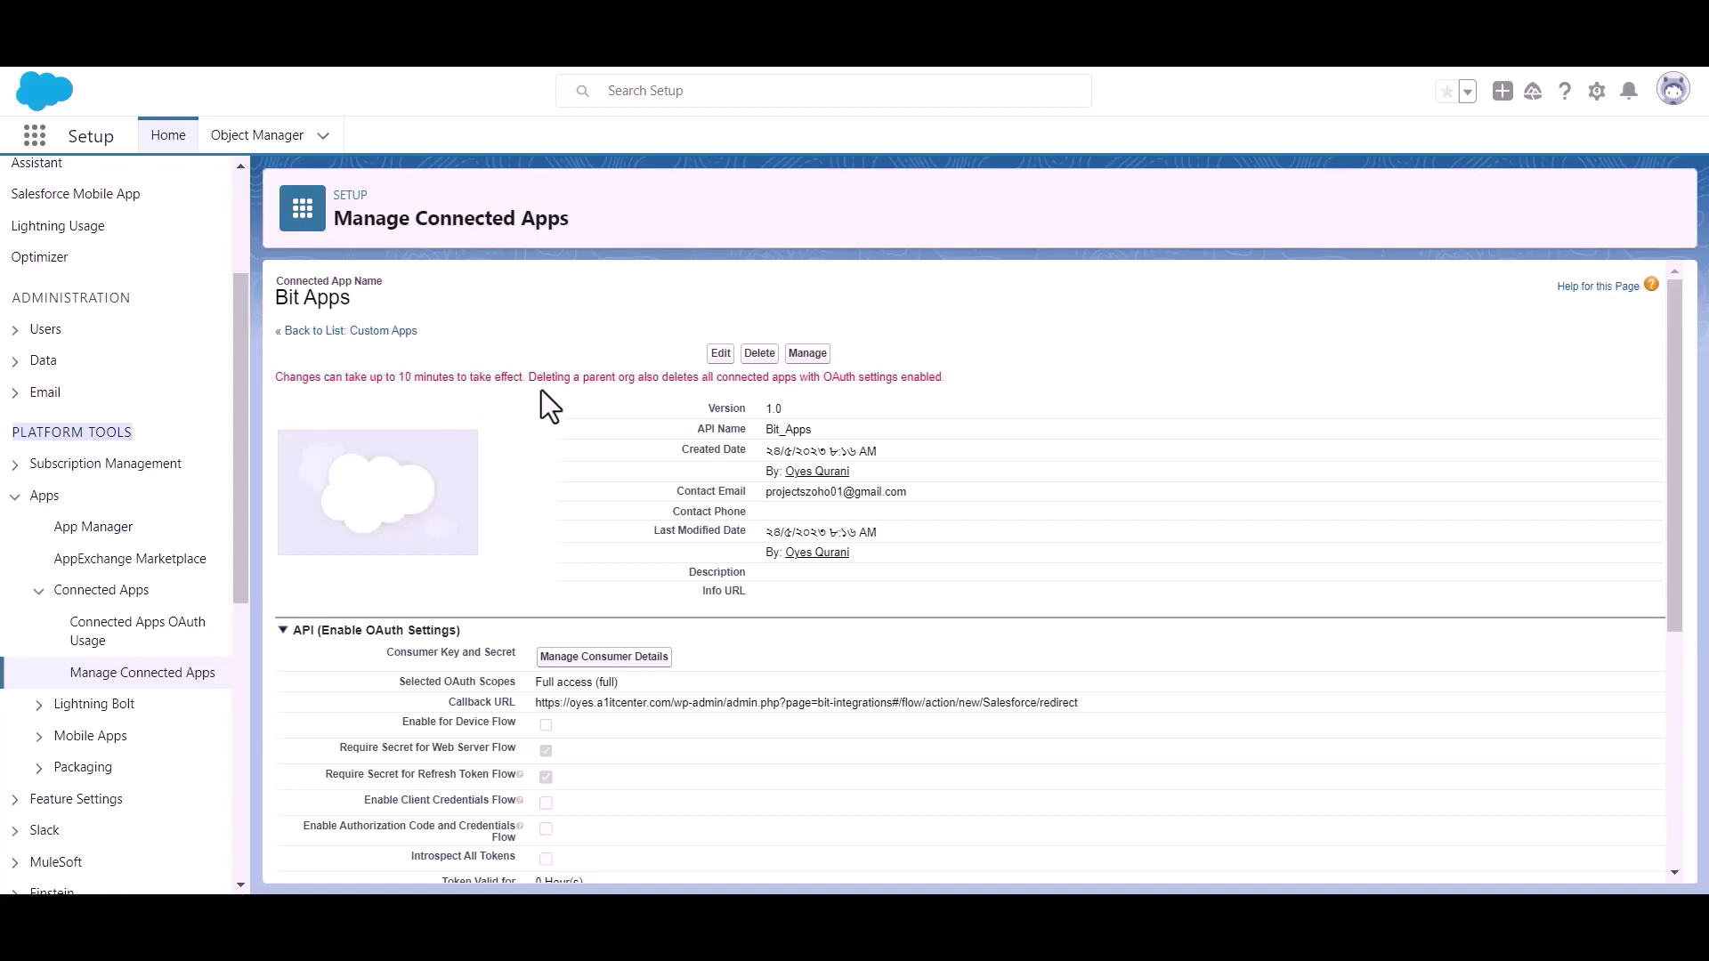
{"action": "scroll", "coordinate": [541, 390], "scroll_direction": "down", "scroll_amount": 1}
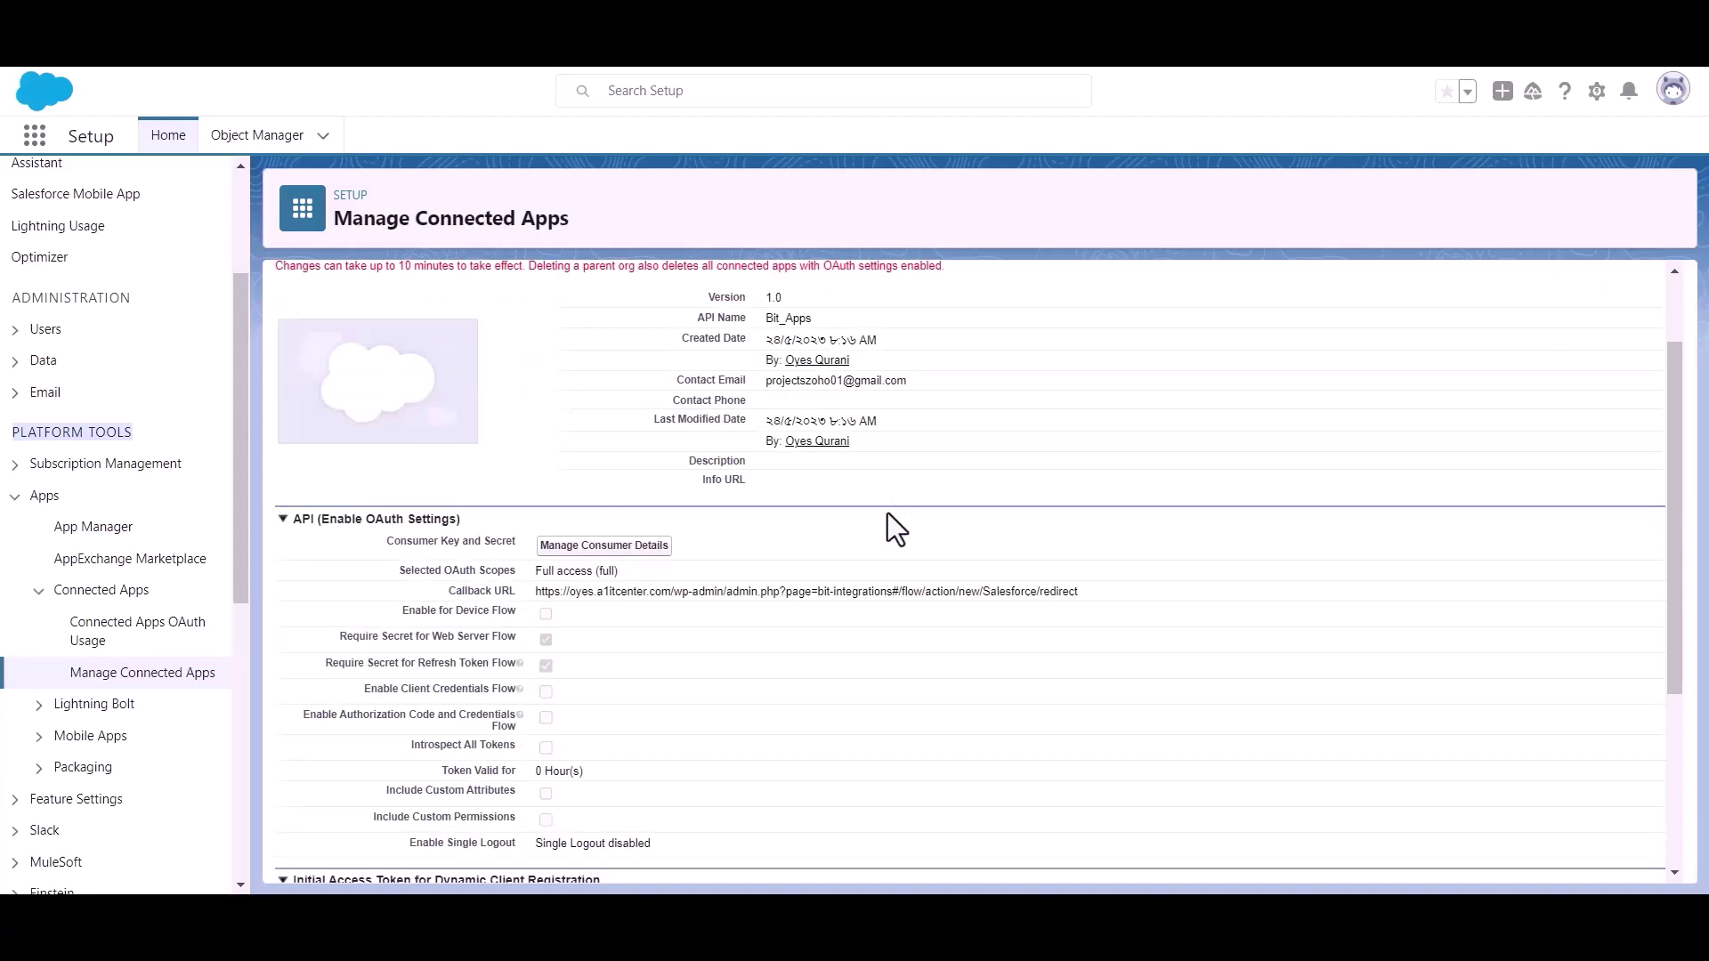
Step: Open Manage Consumer Details and verify identity with the pasted emailed verification code
{"action": "left_click", "coordinate": [602, 547]}
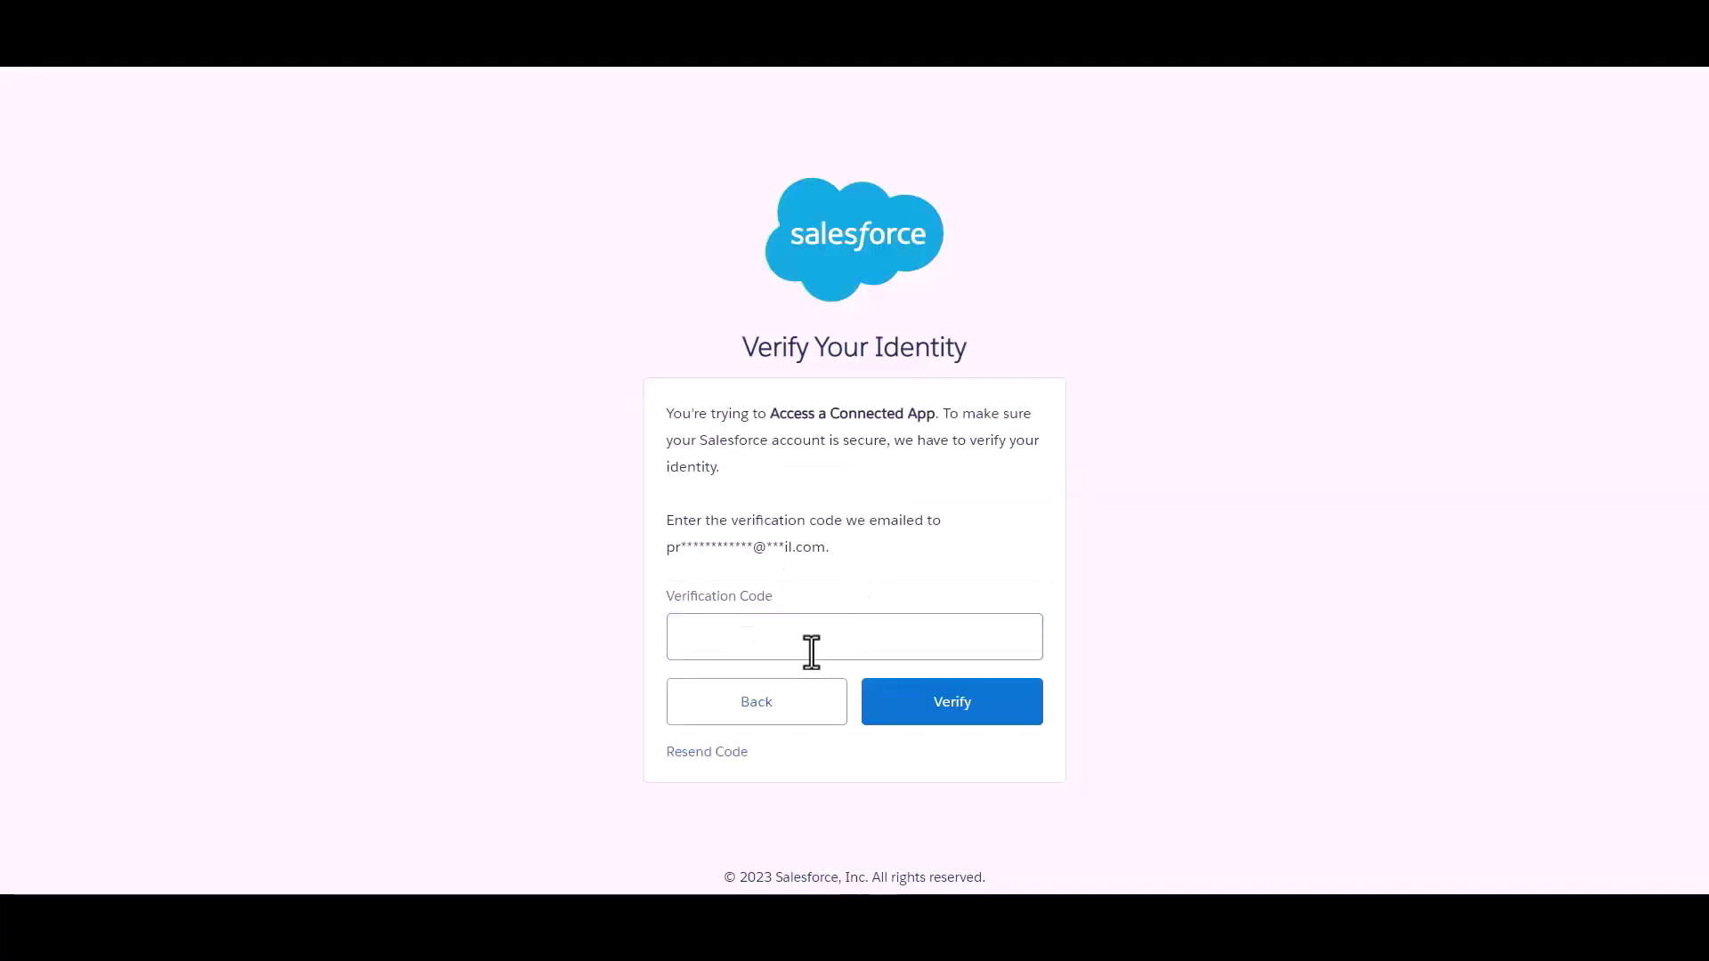
{"action": "left_click", "coordinate": [811, 651]}
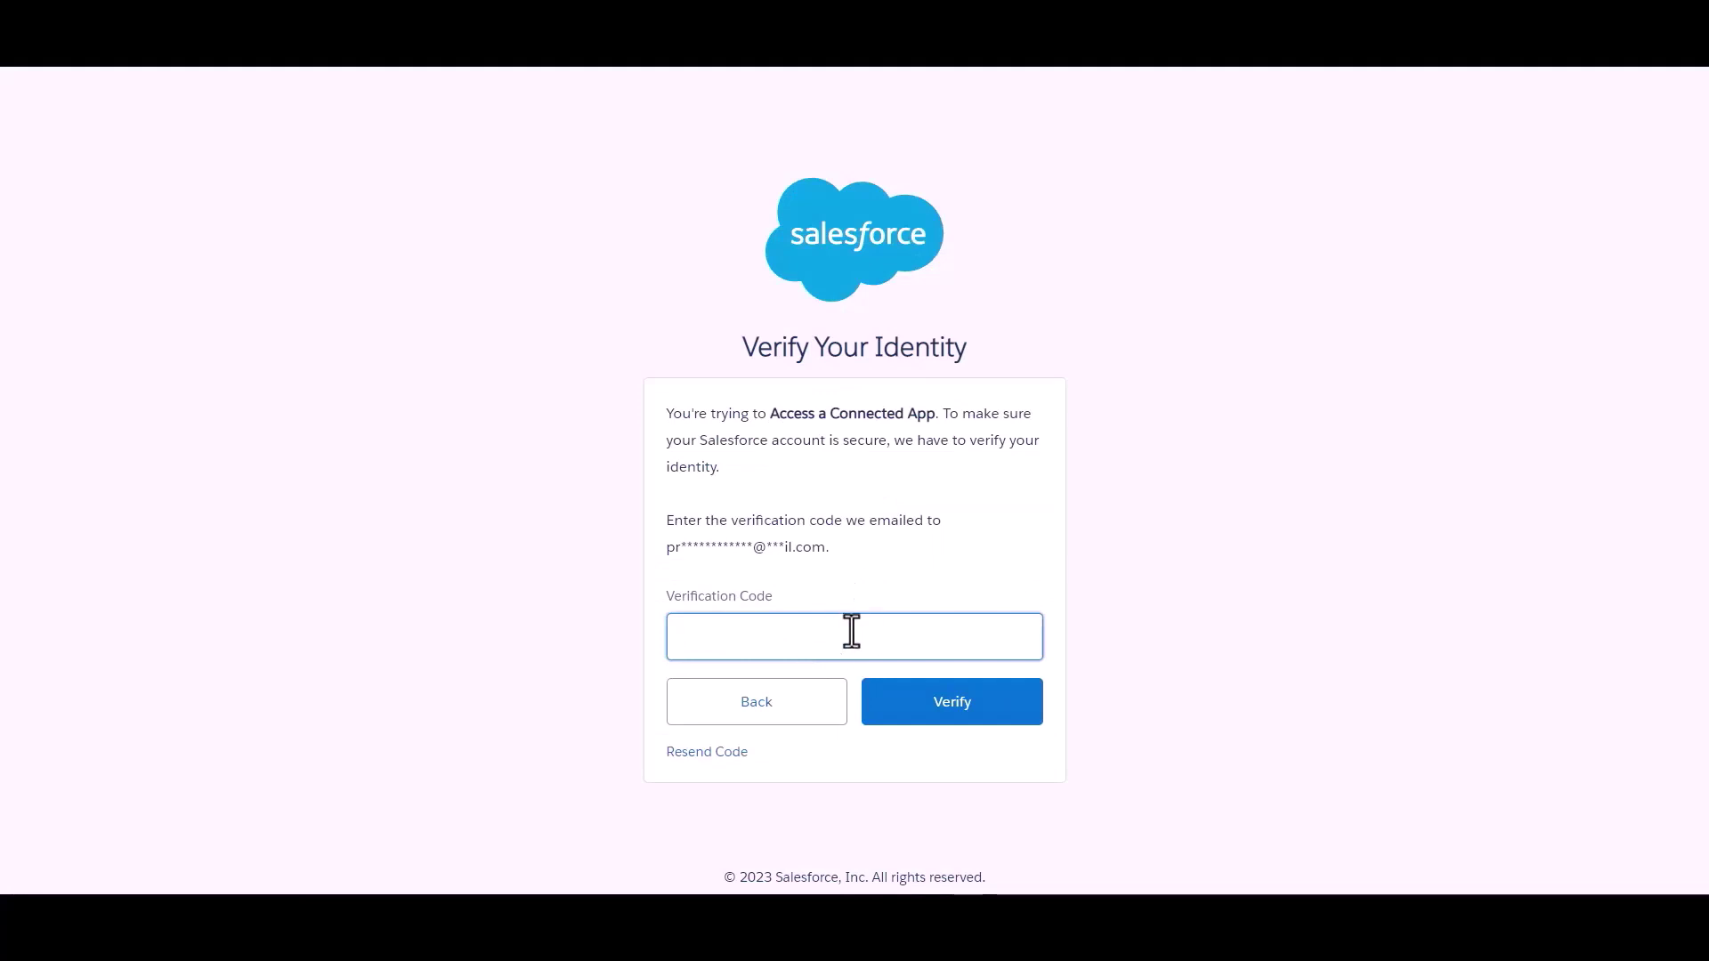
{"action": "left_click", "coordinate": [880, 634]}
{"action": "key", "text": "ctrl+v"}
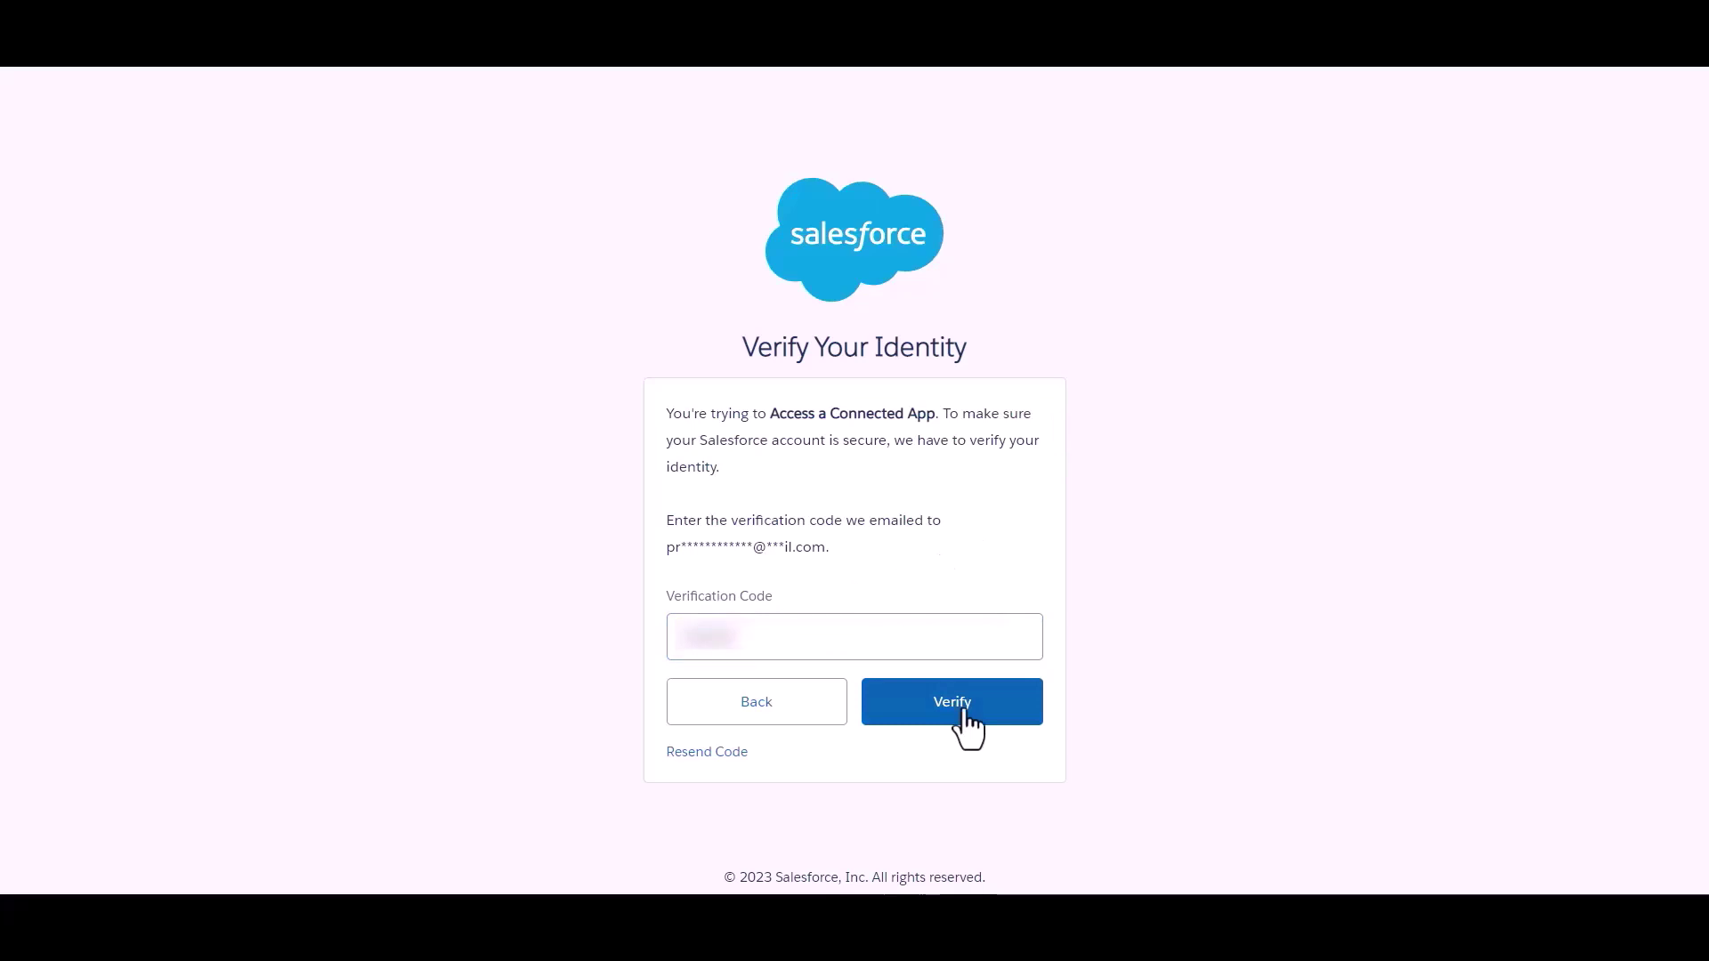
{"action": "left_click", "coordinate": [969, 728]}
{"action": "scroll", "coordinate": [827, 469], "scroll_direction": "down", "scroll_amount": 1}
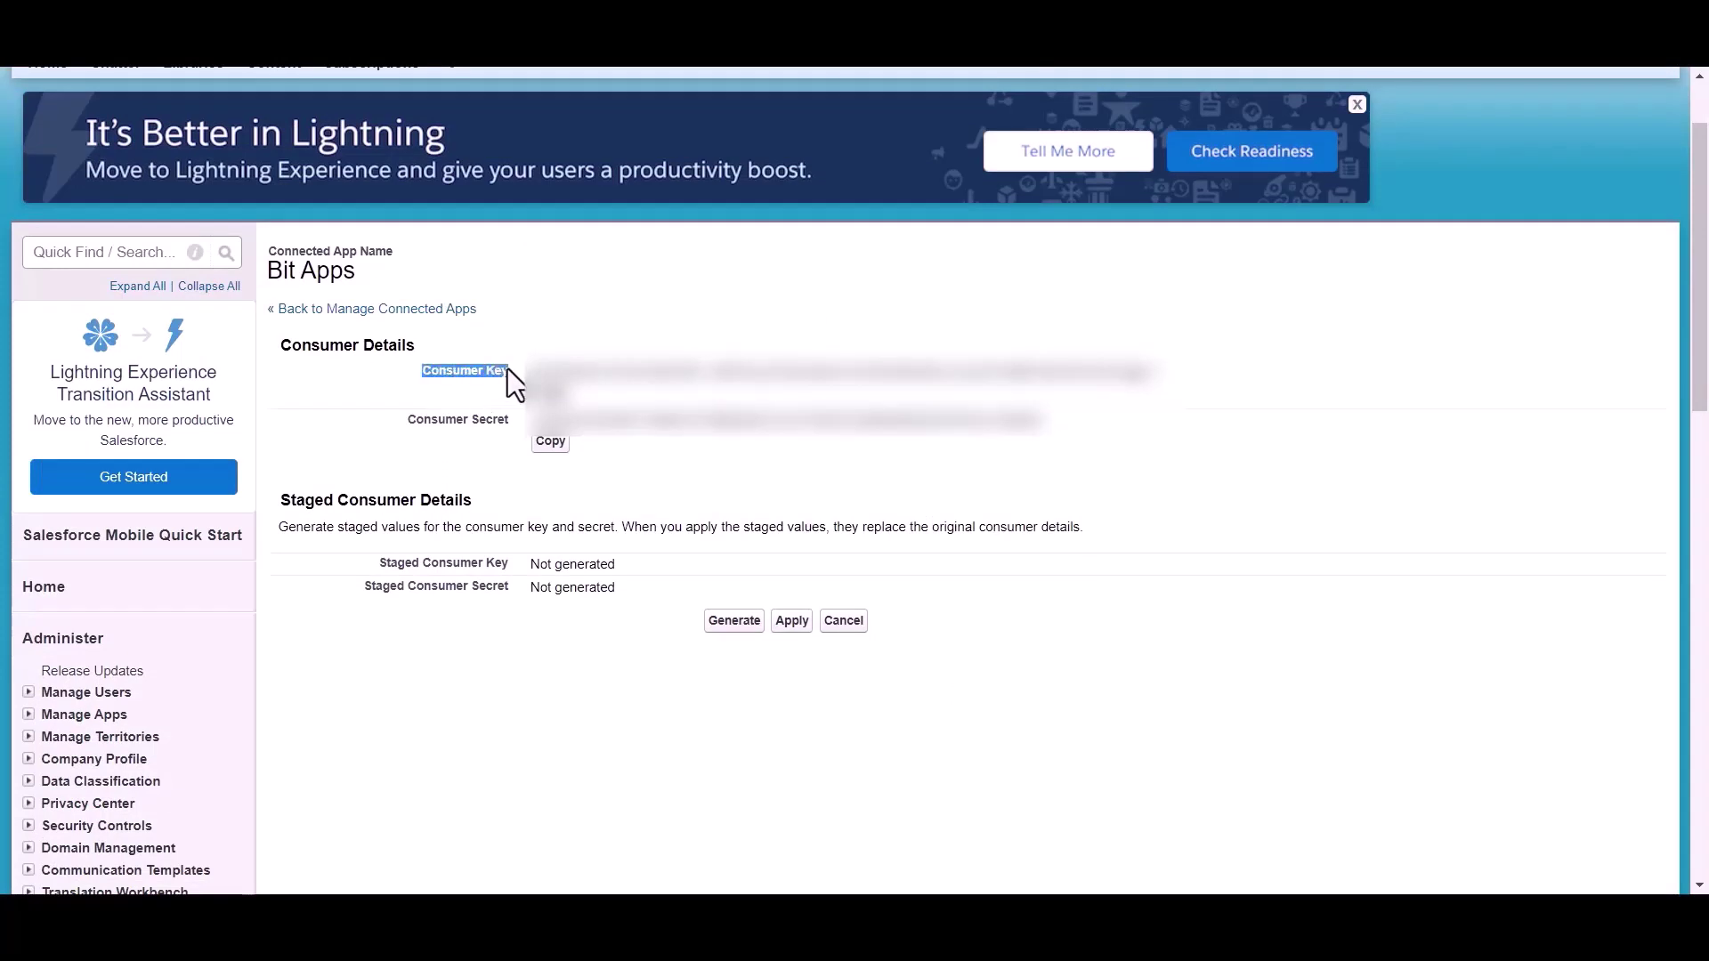
Step: Paste the copied Bit Apps consumer key into the integration's Client id field
{"action": "left_click", "coordinate": [399, 423]}
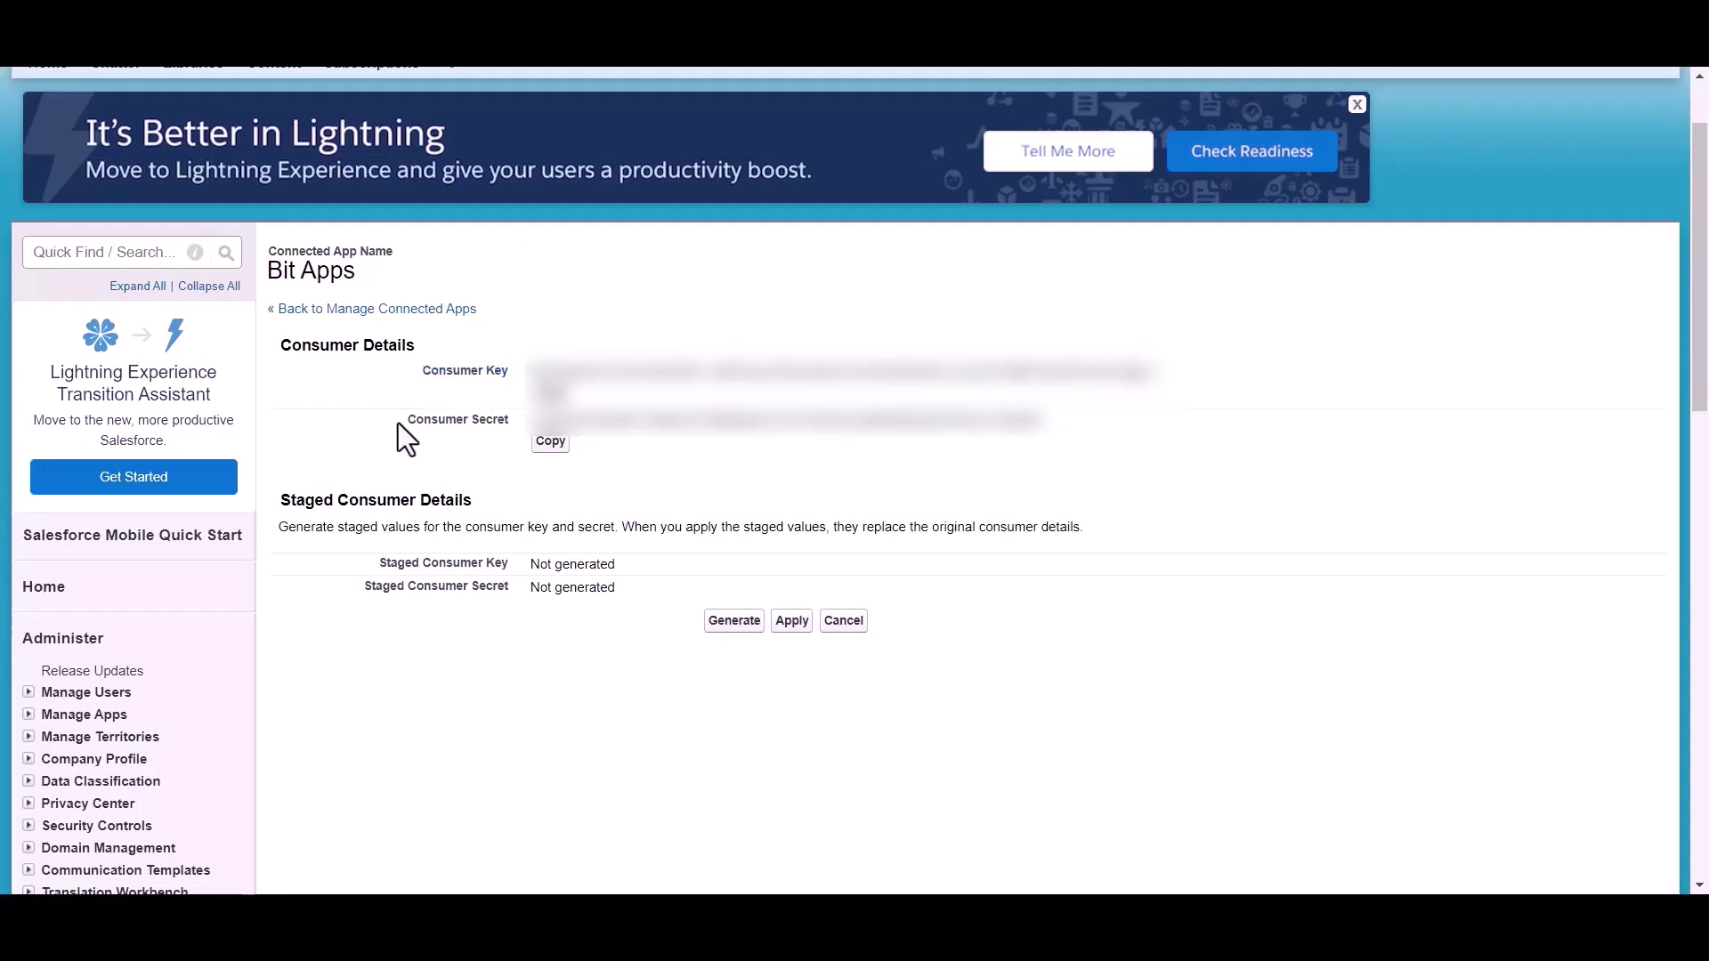
{"action": "left_click", "coordinate": [606, 467]}
{"action": "scroll", "coordinate": [607, 467], "scroll_direction": "up", "scroll_amount": 1}
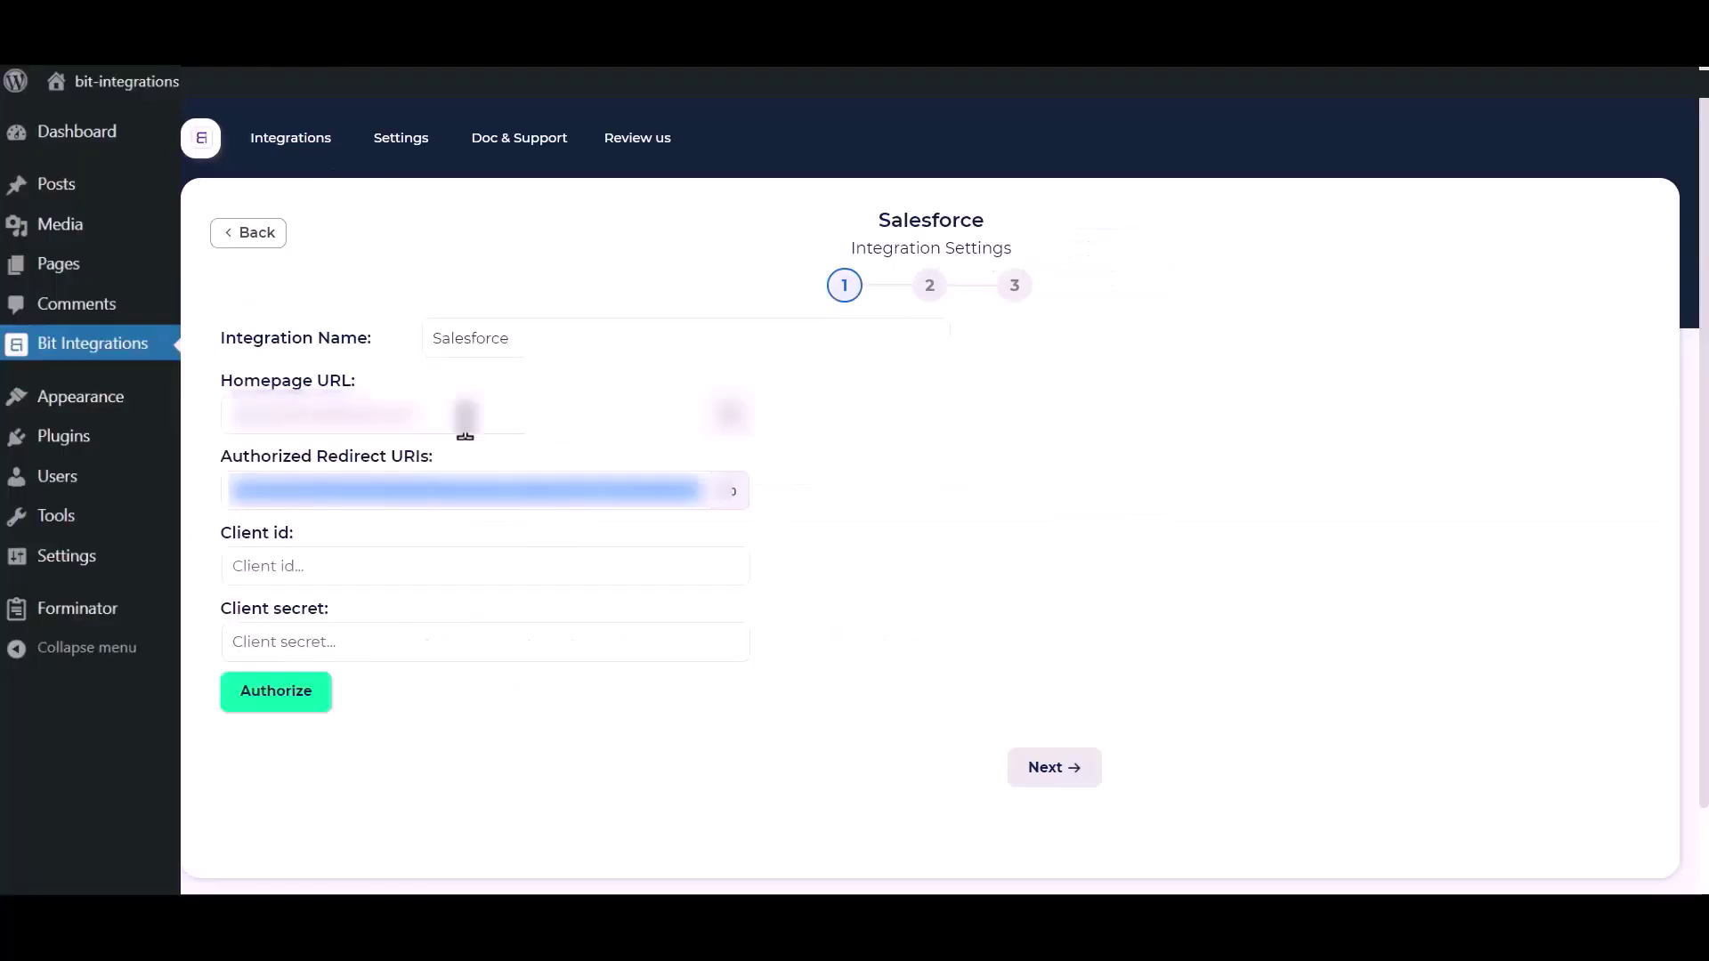
{"action": "left_click", "coordinate": [435, 566]}
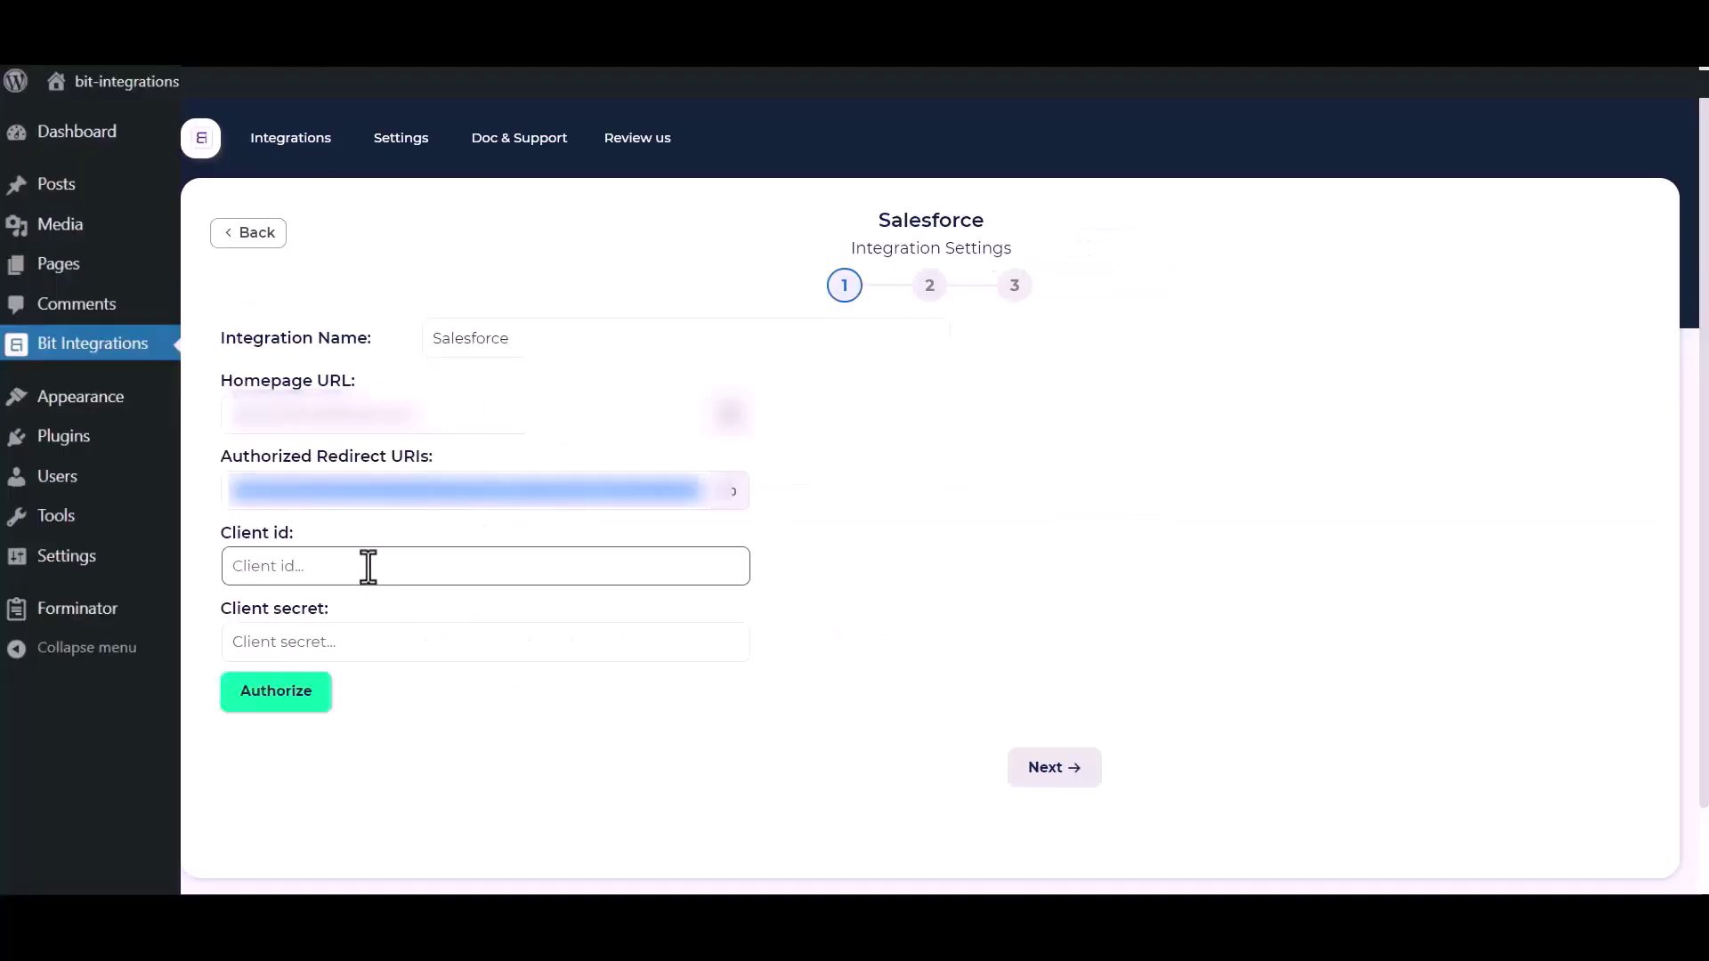
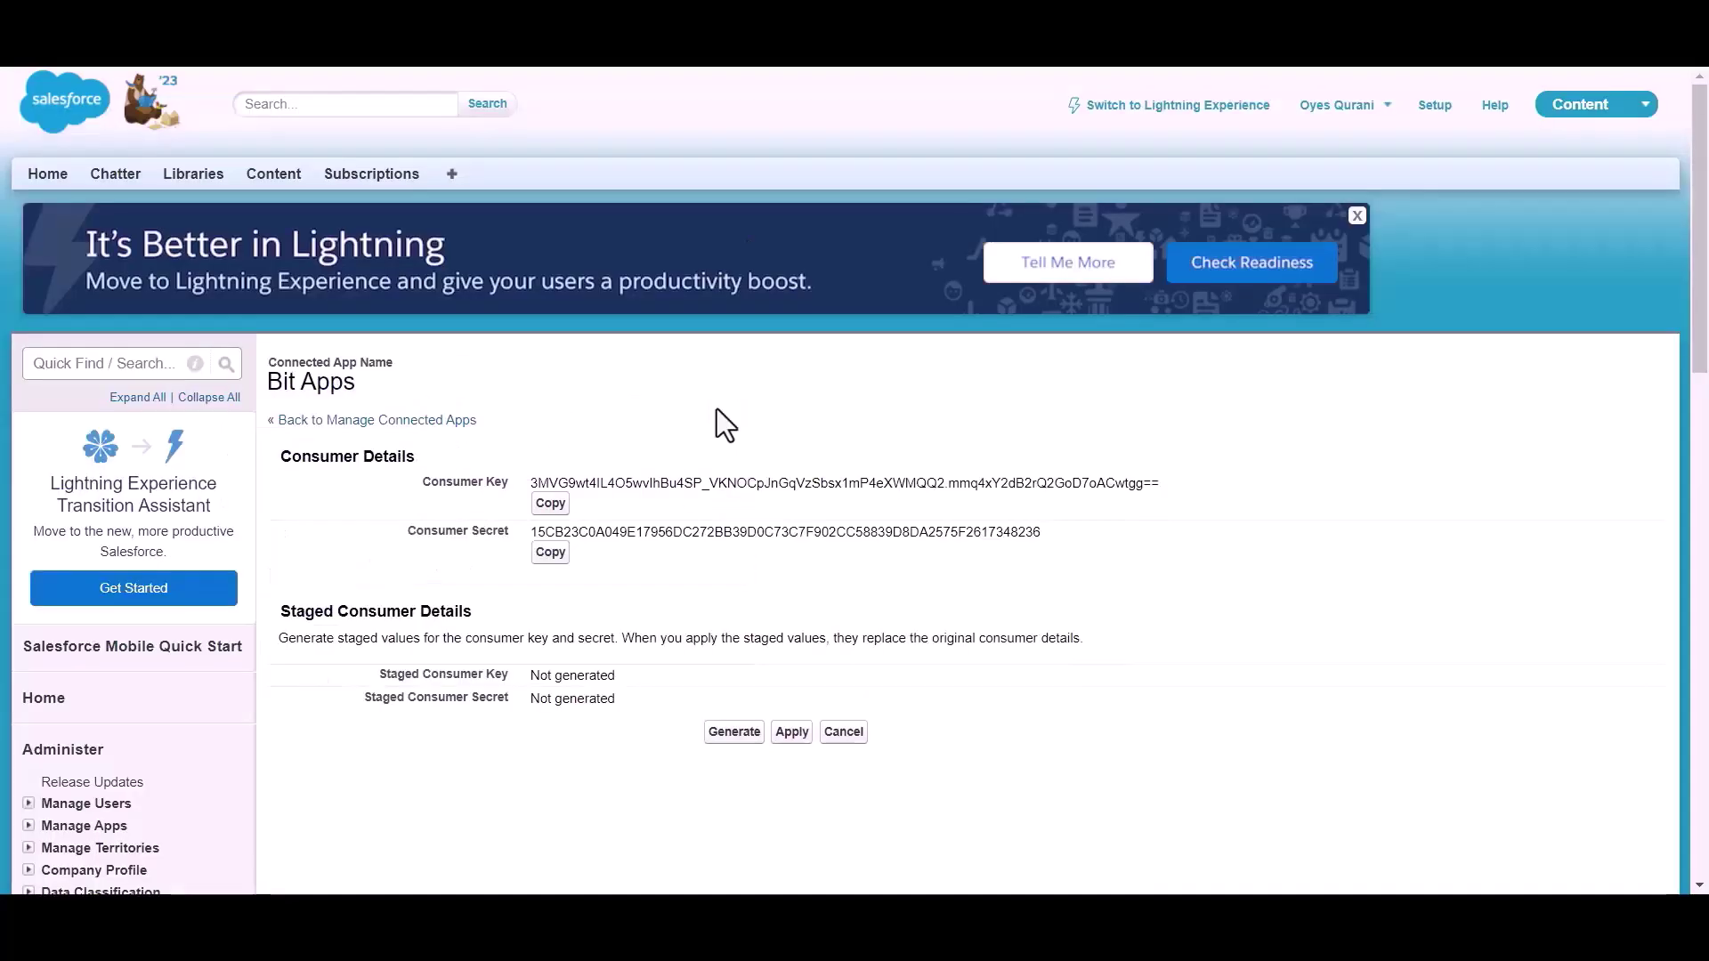
Step: Copy the consumer secret and paste it into the Client secret field
{"action": "left_click", "coordinate": [550, 553]}
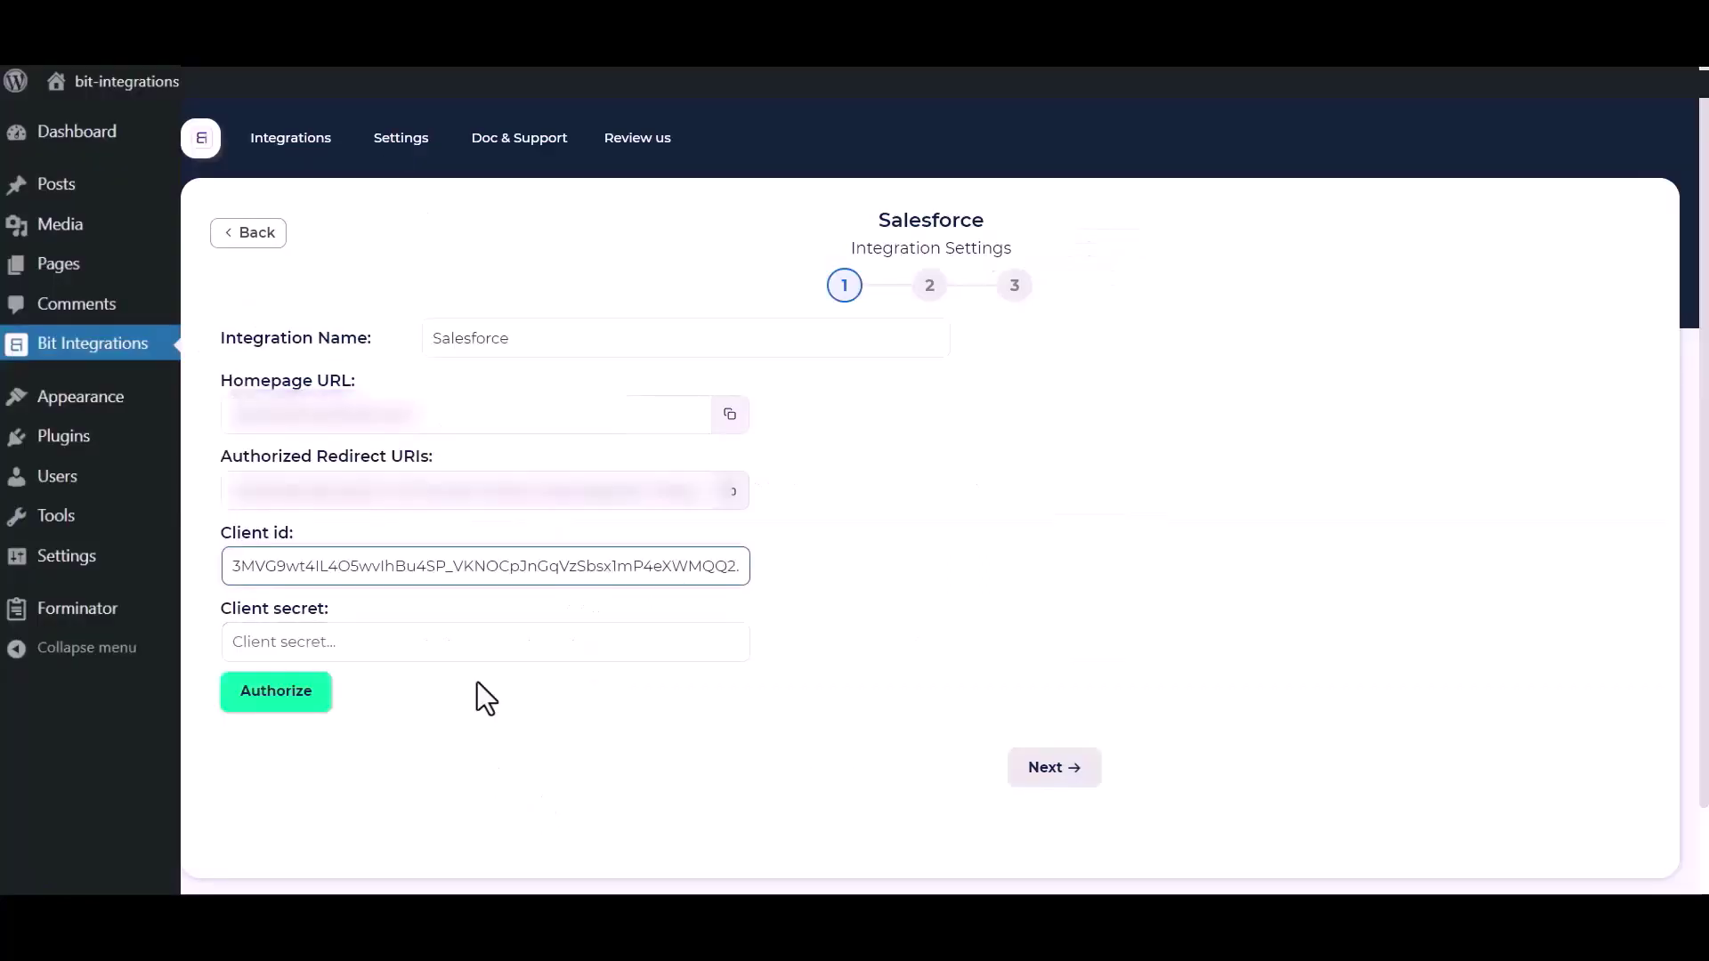
{"action": "left_click", "coordinate": [484, 639]}
{"action": "key", "text": "ctrl+v"}
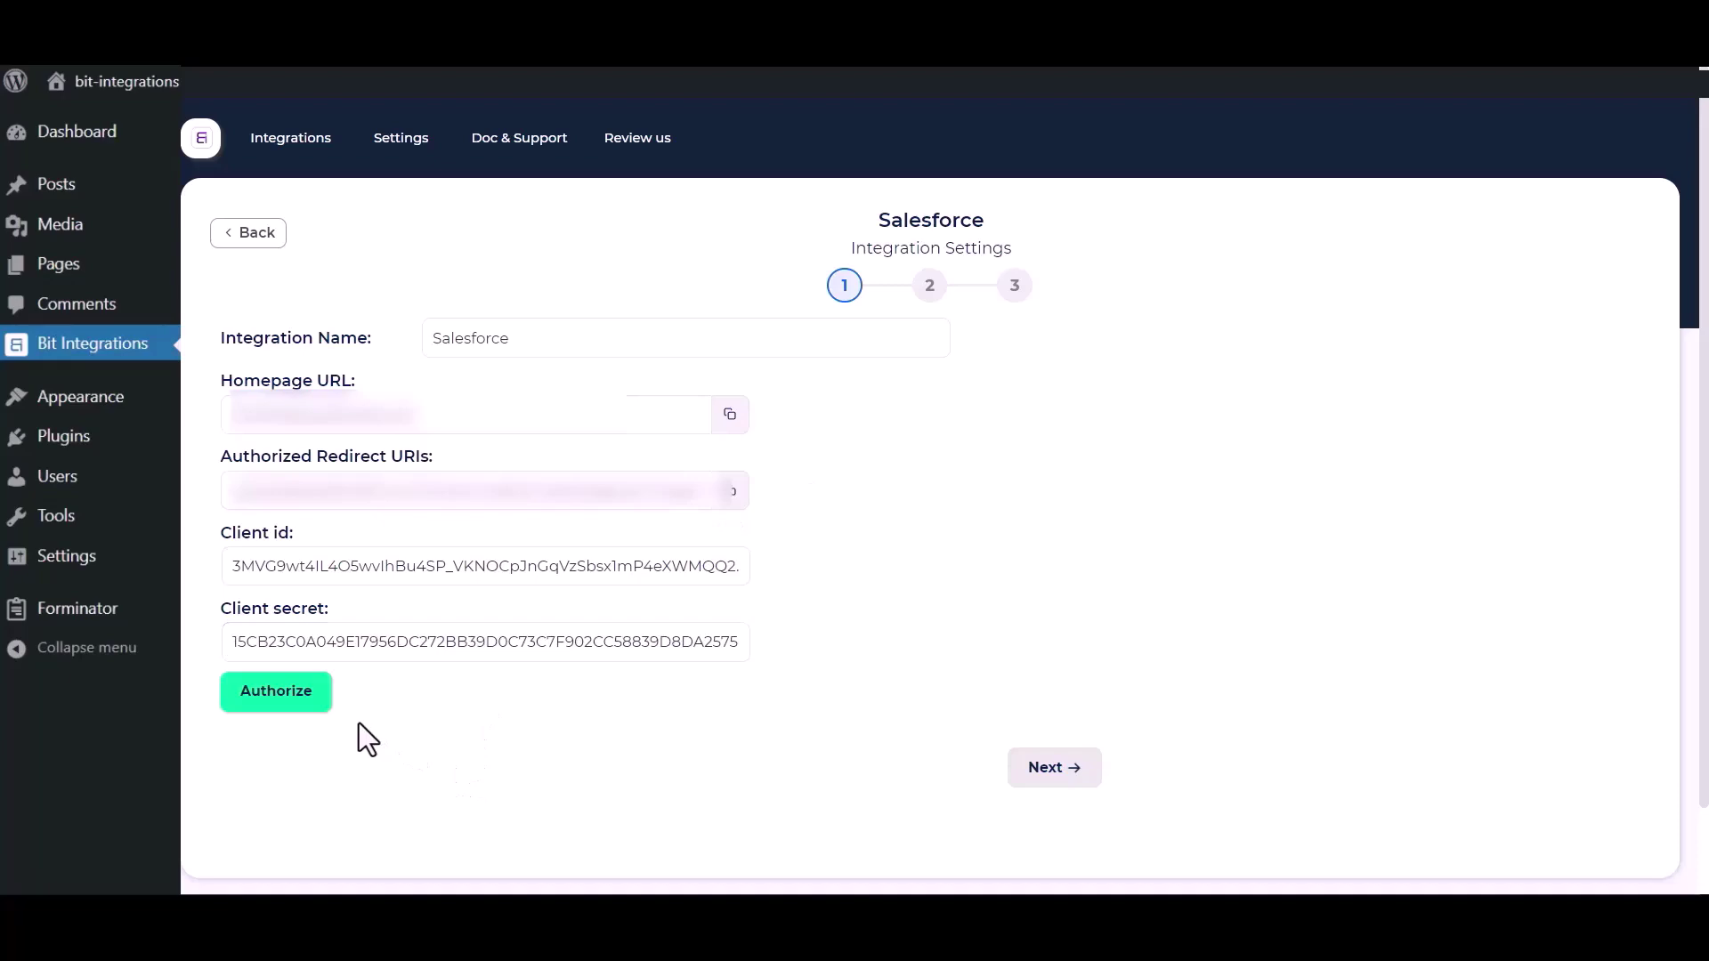
Step: Authorize the Salesforce connection and allow Bit Integrations access in the popup
{"action": "left_click", "coordinate": [256, 709]}
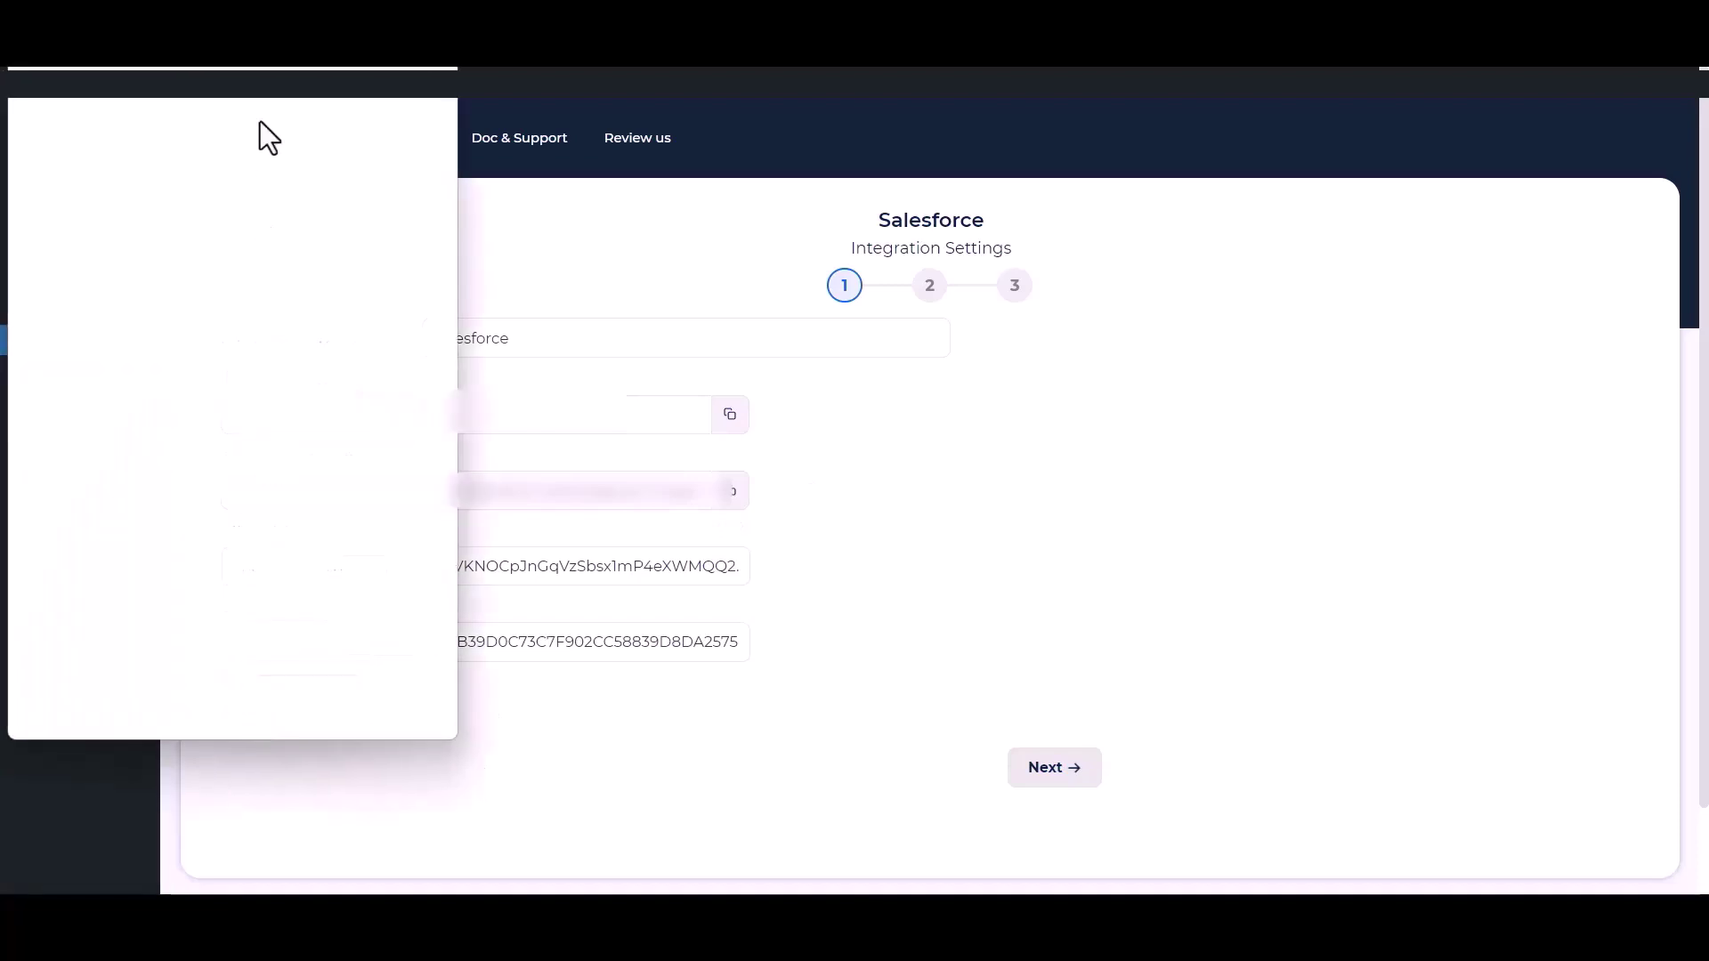
{"action": "scroll", "coordinate": [263, 451], "scroll_direction": "down", "scroll_amount": 6}
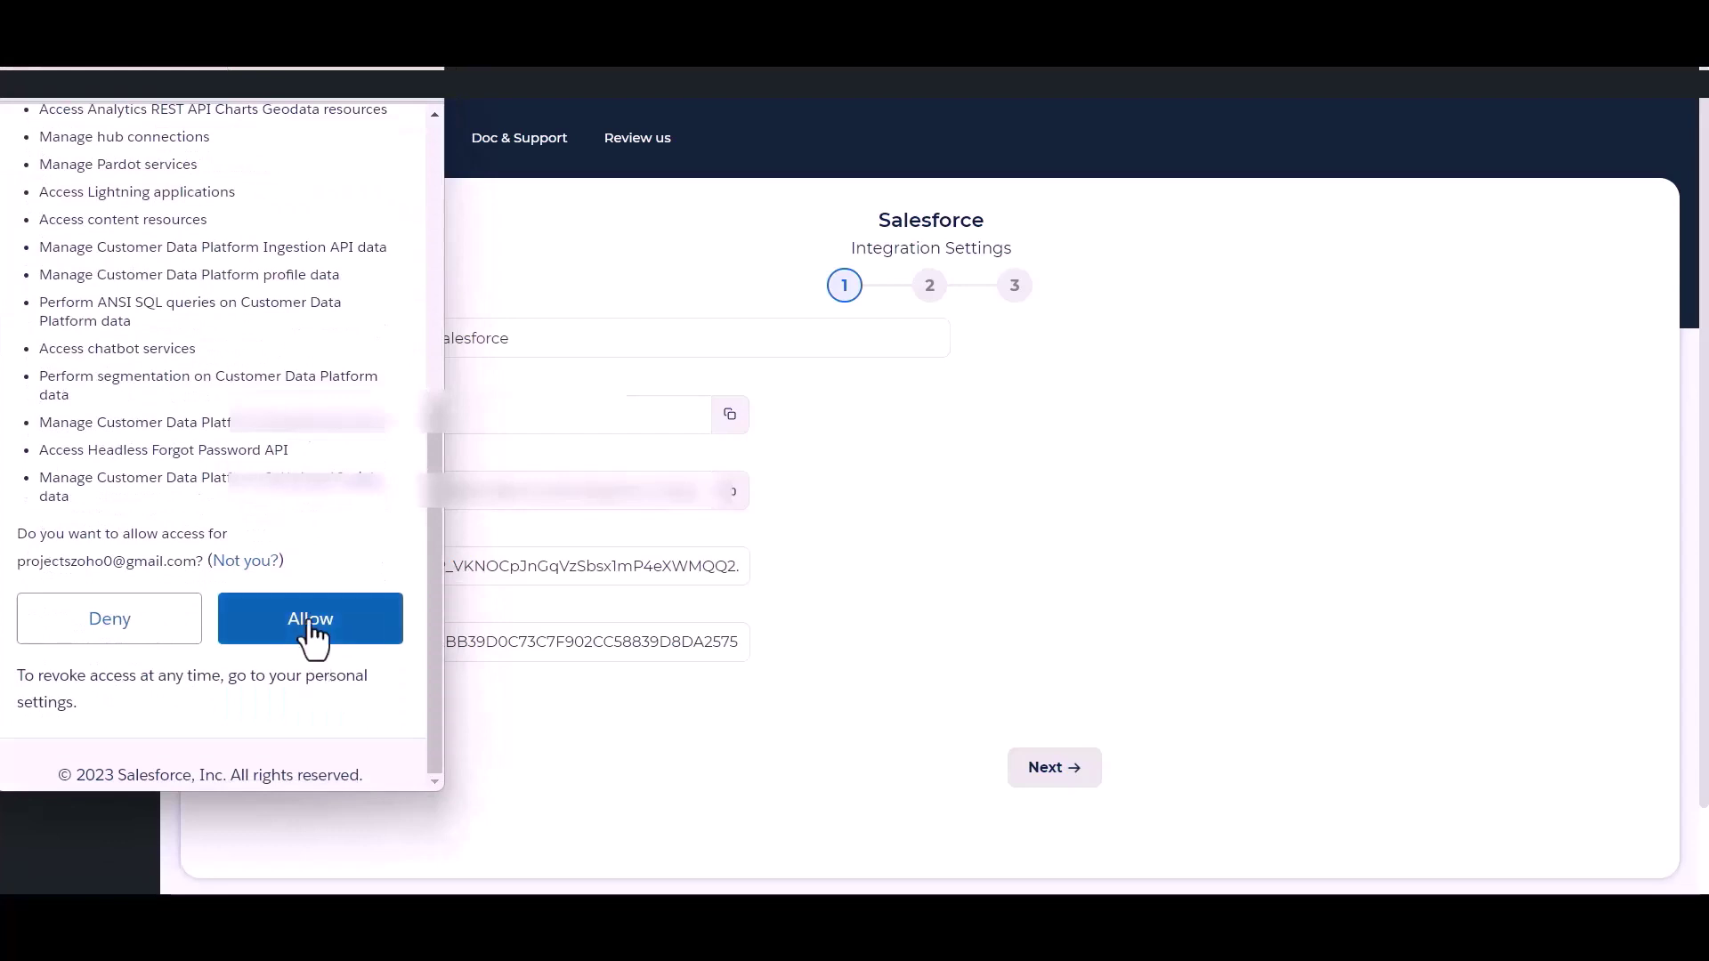
{"action": "left_click", "coordinate": [310, 634]}
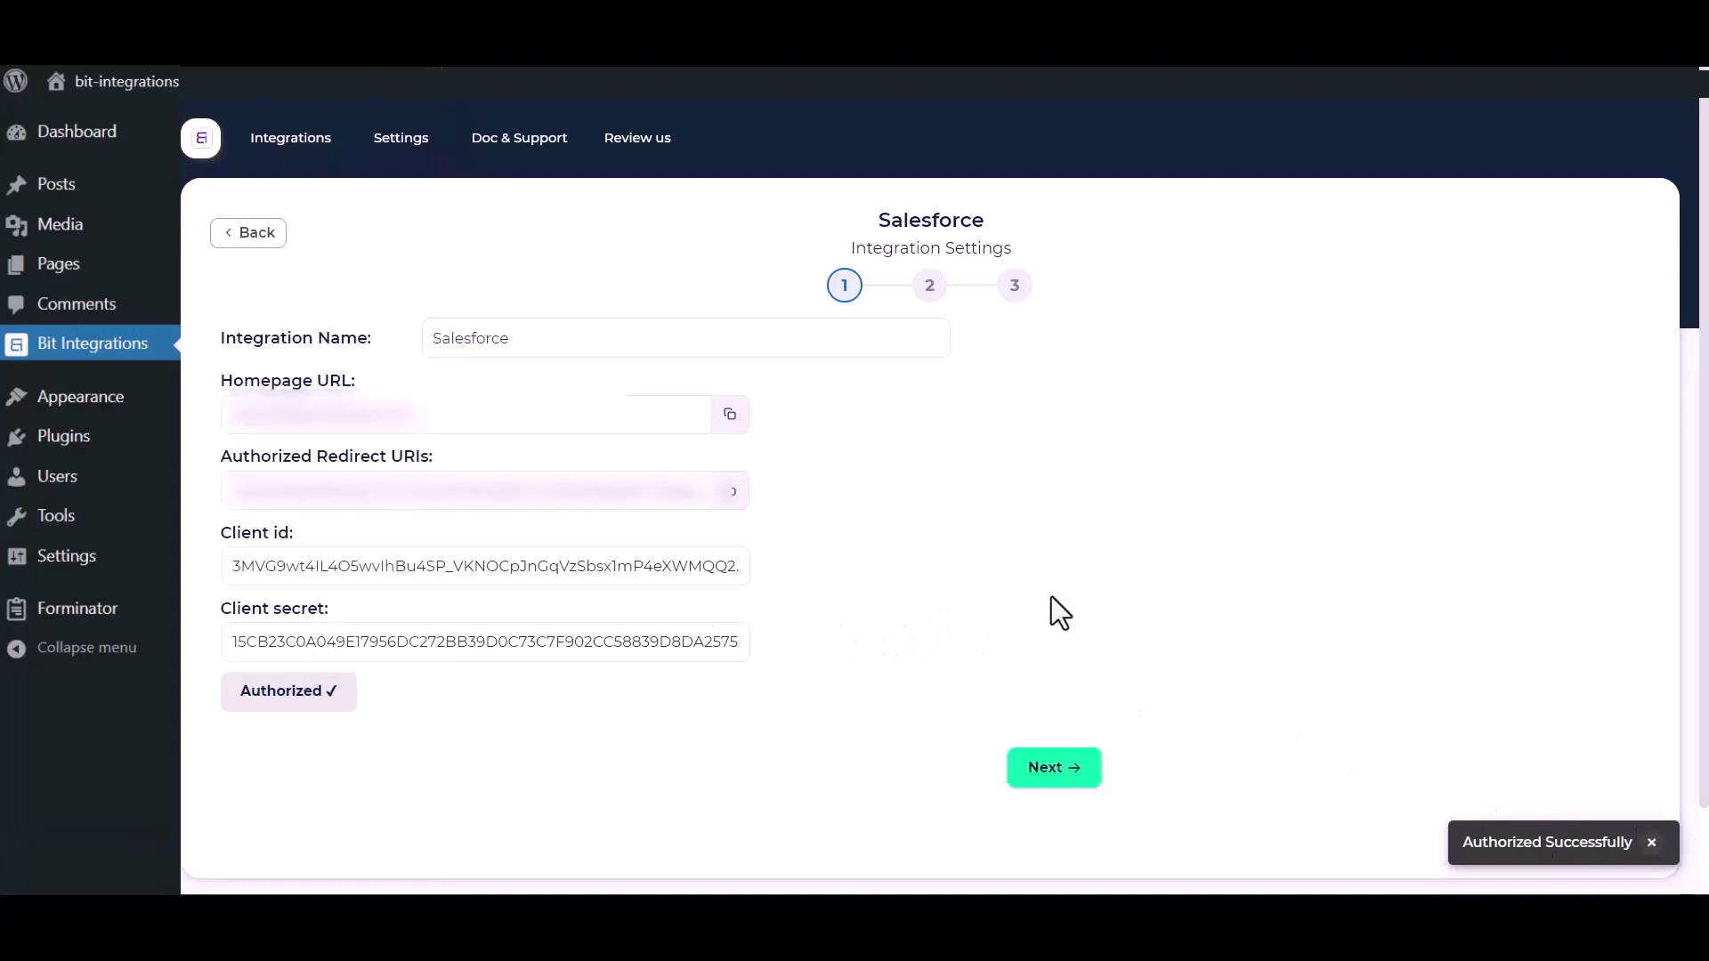
Step: Choose the Create lead action and map the form's Name field to Last Name
{"action": "left_click", "coordinate": [1063, 772]}
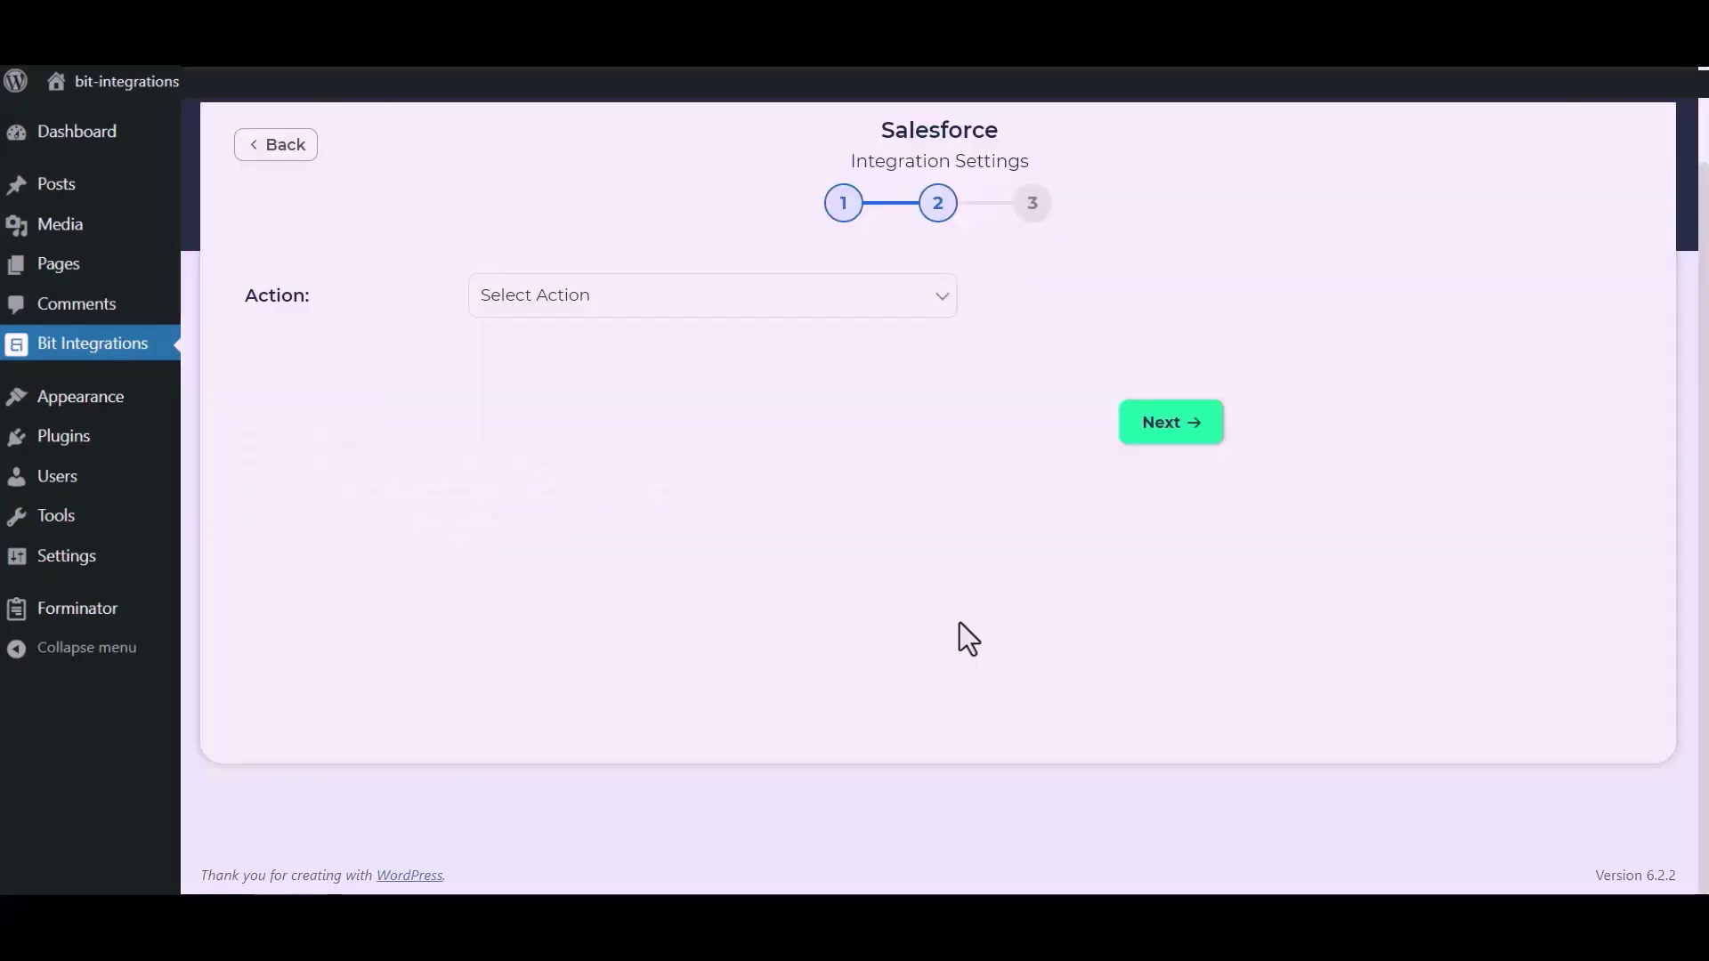
{"action": "left_click", "coordinate": [853, 311]}
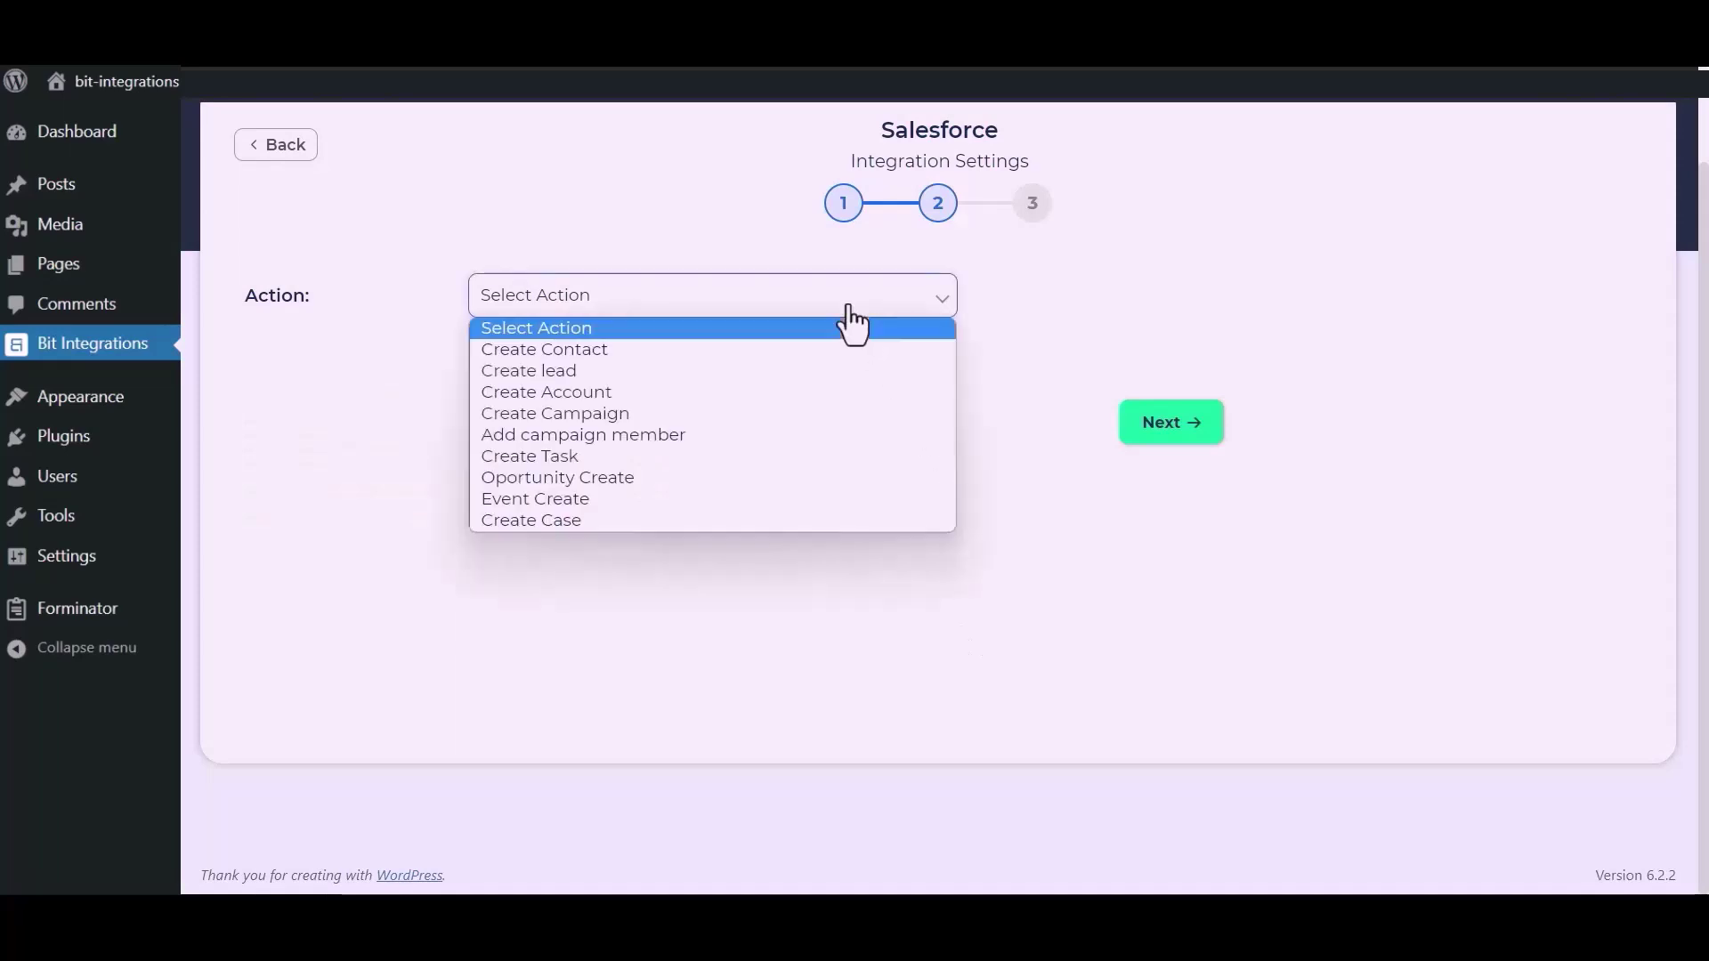
{"action": "left_click", "coordinate": [595, 372]}
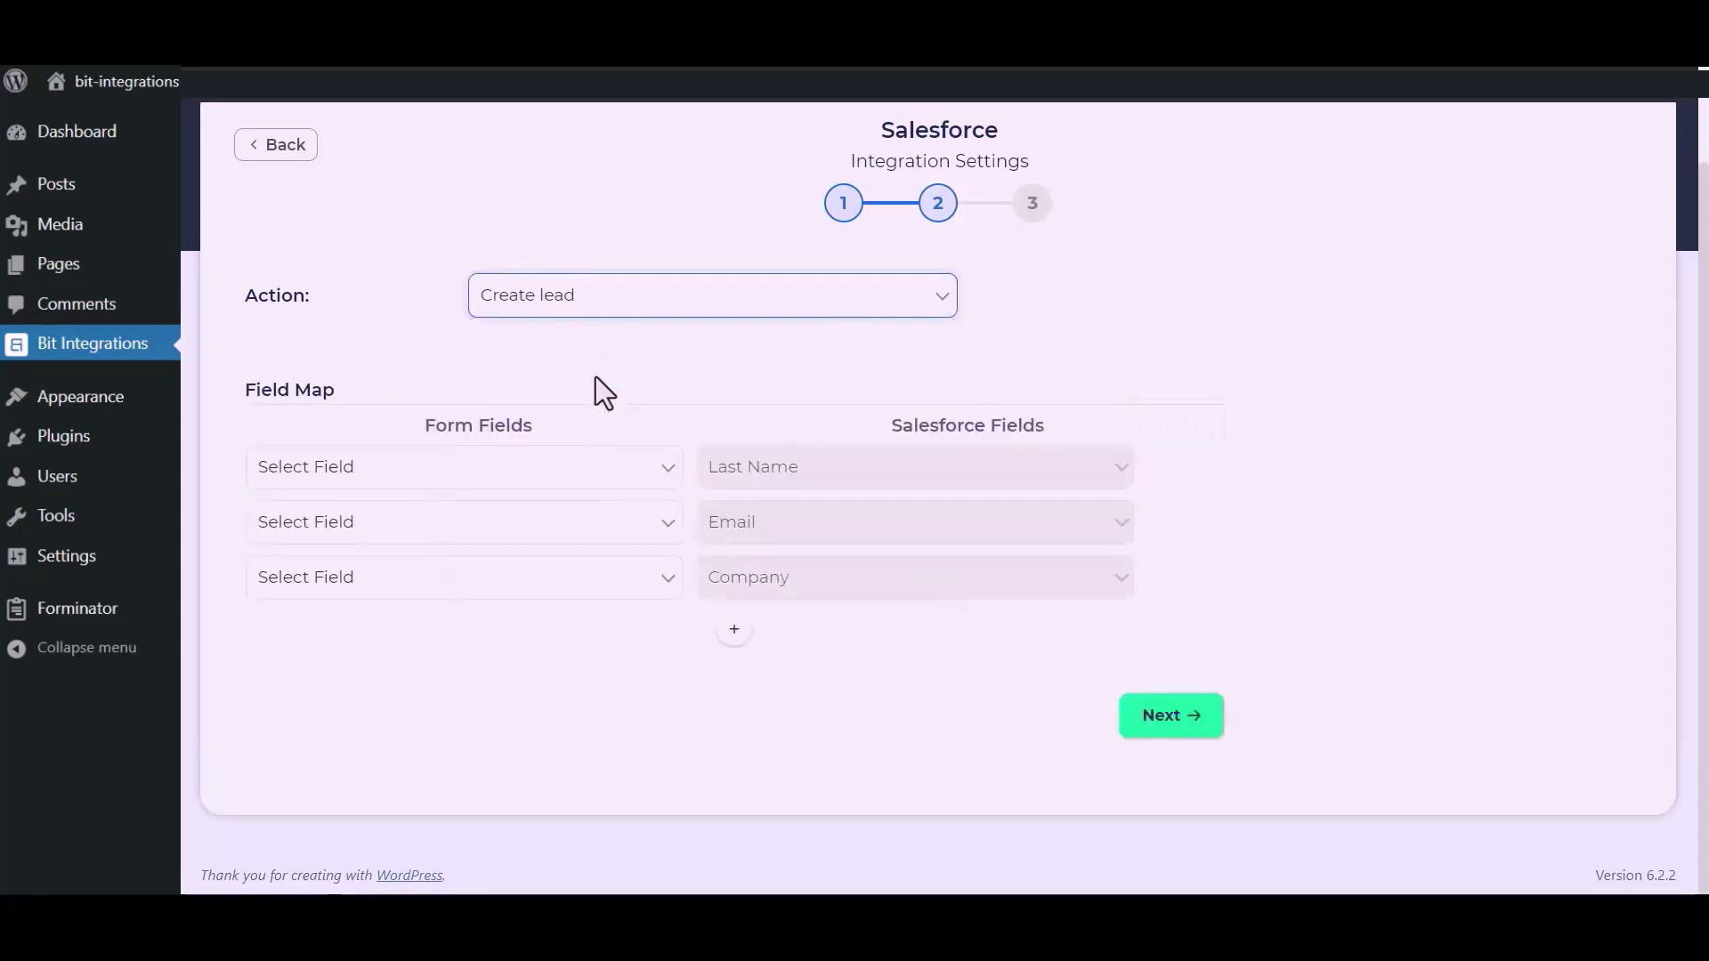
{"action": "left_click", "coordinate": [562, 470]}
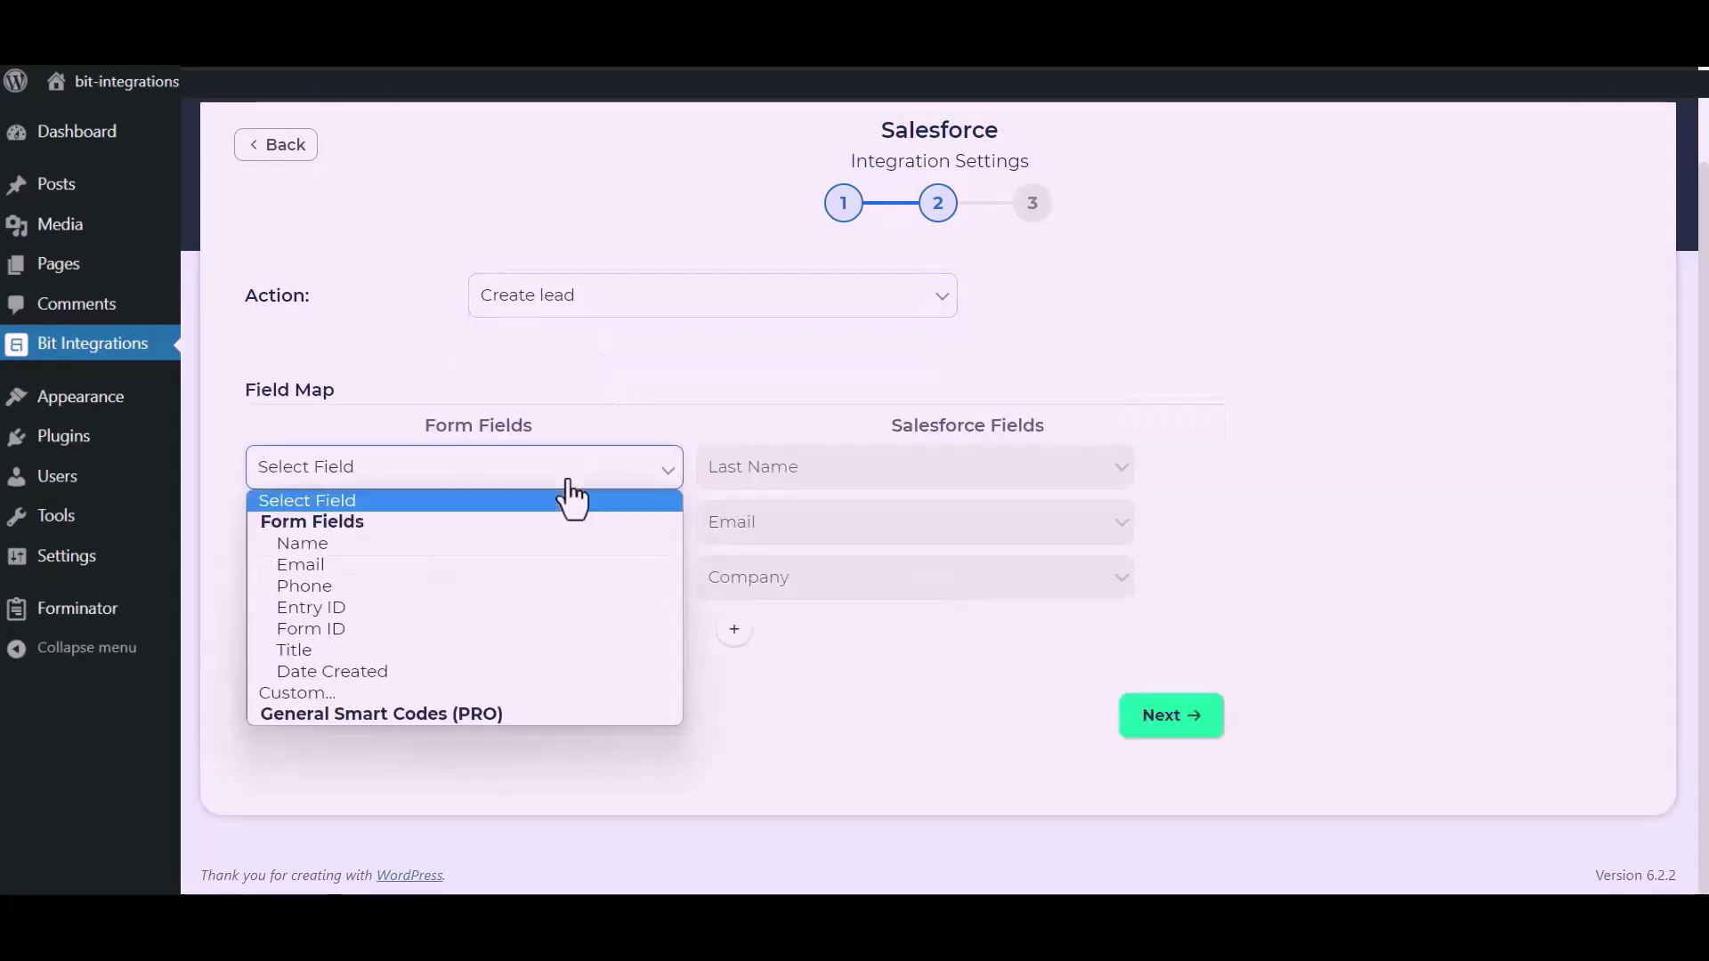
{"action": "left_click", "coordinate": [403, 544]}
Step: Map Email to its lead field and set Company to the custom value 'Bit Apps'
{"action": "left_click", "coordinate": [449, 532]}
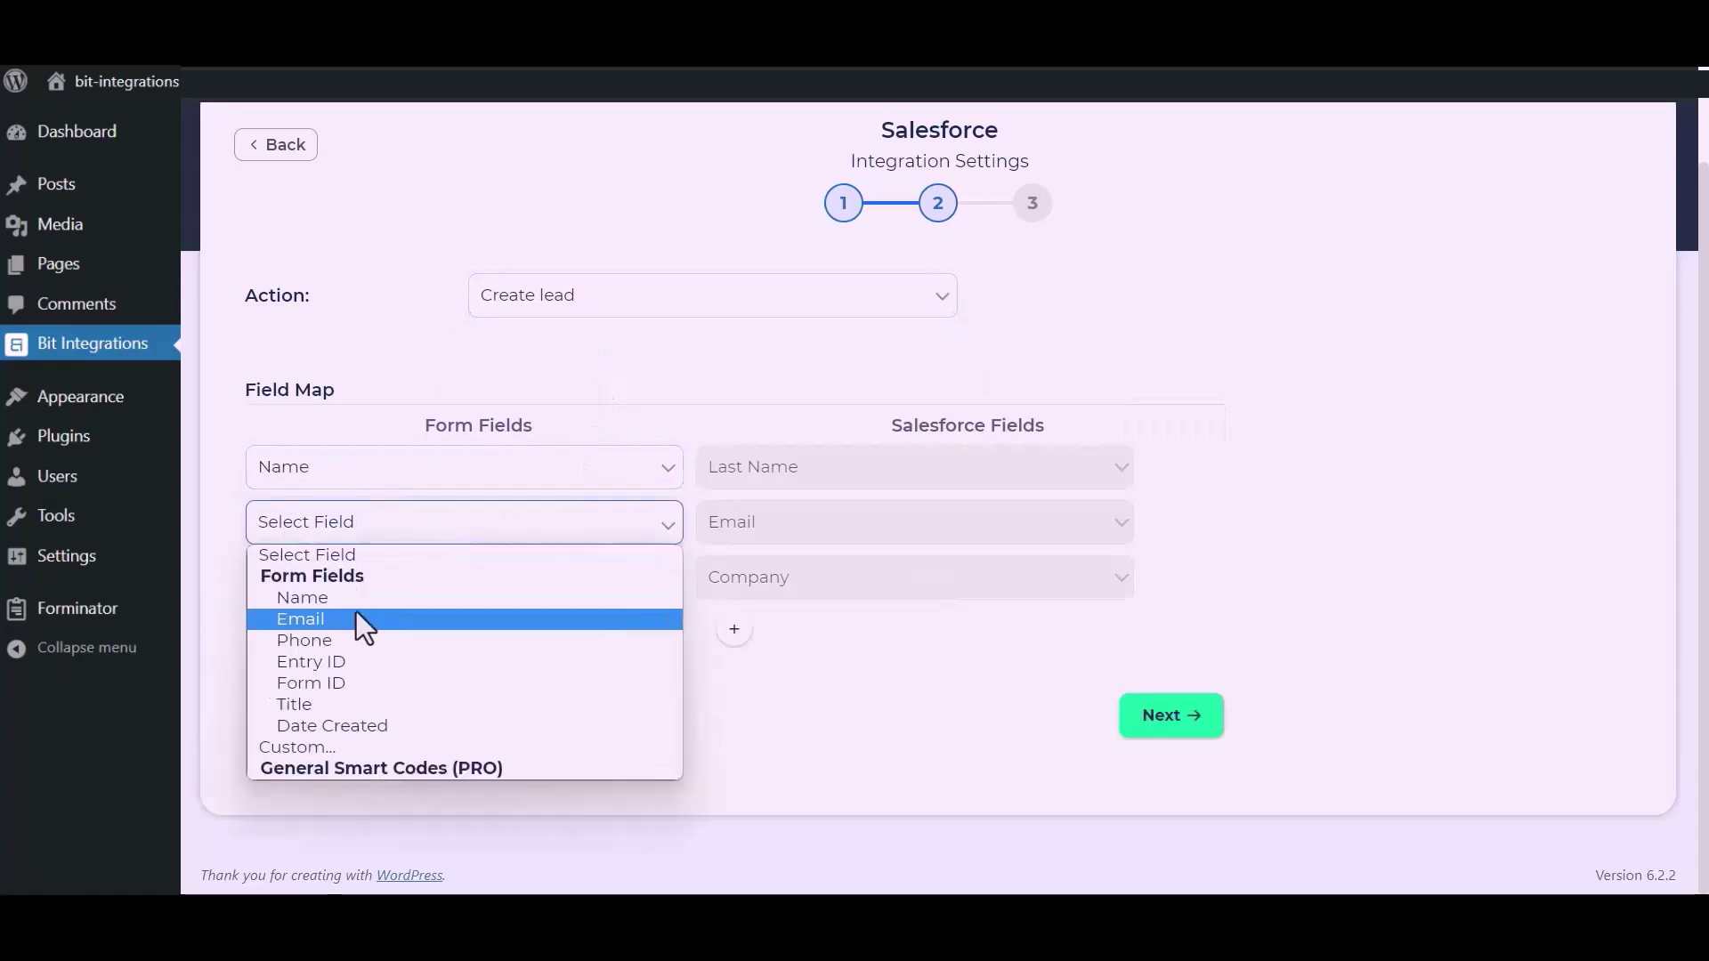
{"action": "left_click", "coordinate": [357, 619]}
{"action": "left_click", "coordinate": [412, 592]}
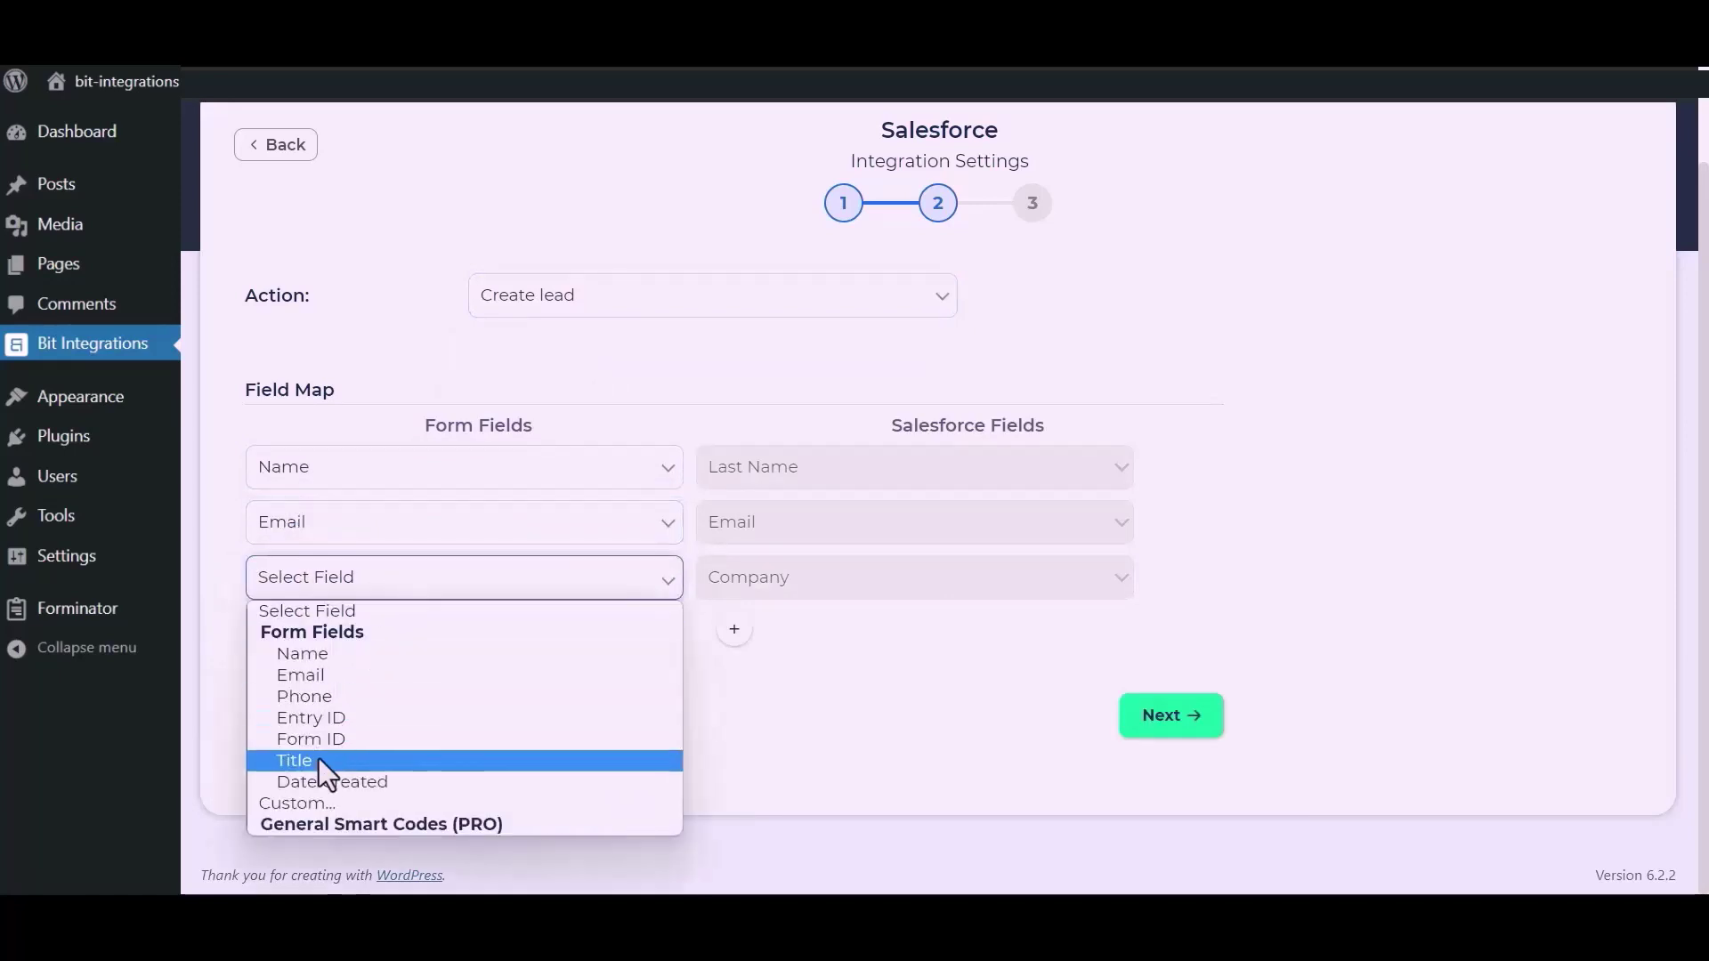
{"action": "left_click", "coordinate": [306, 801]}
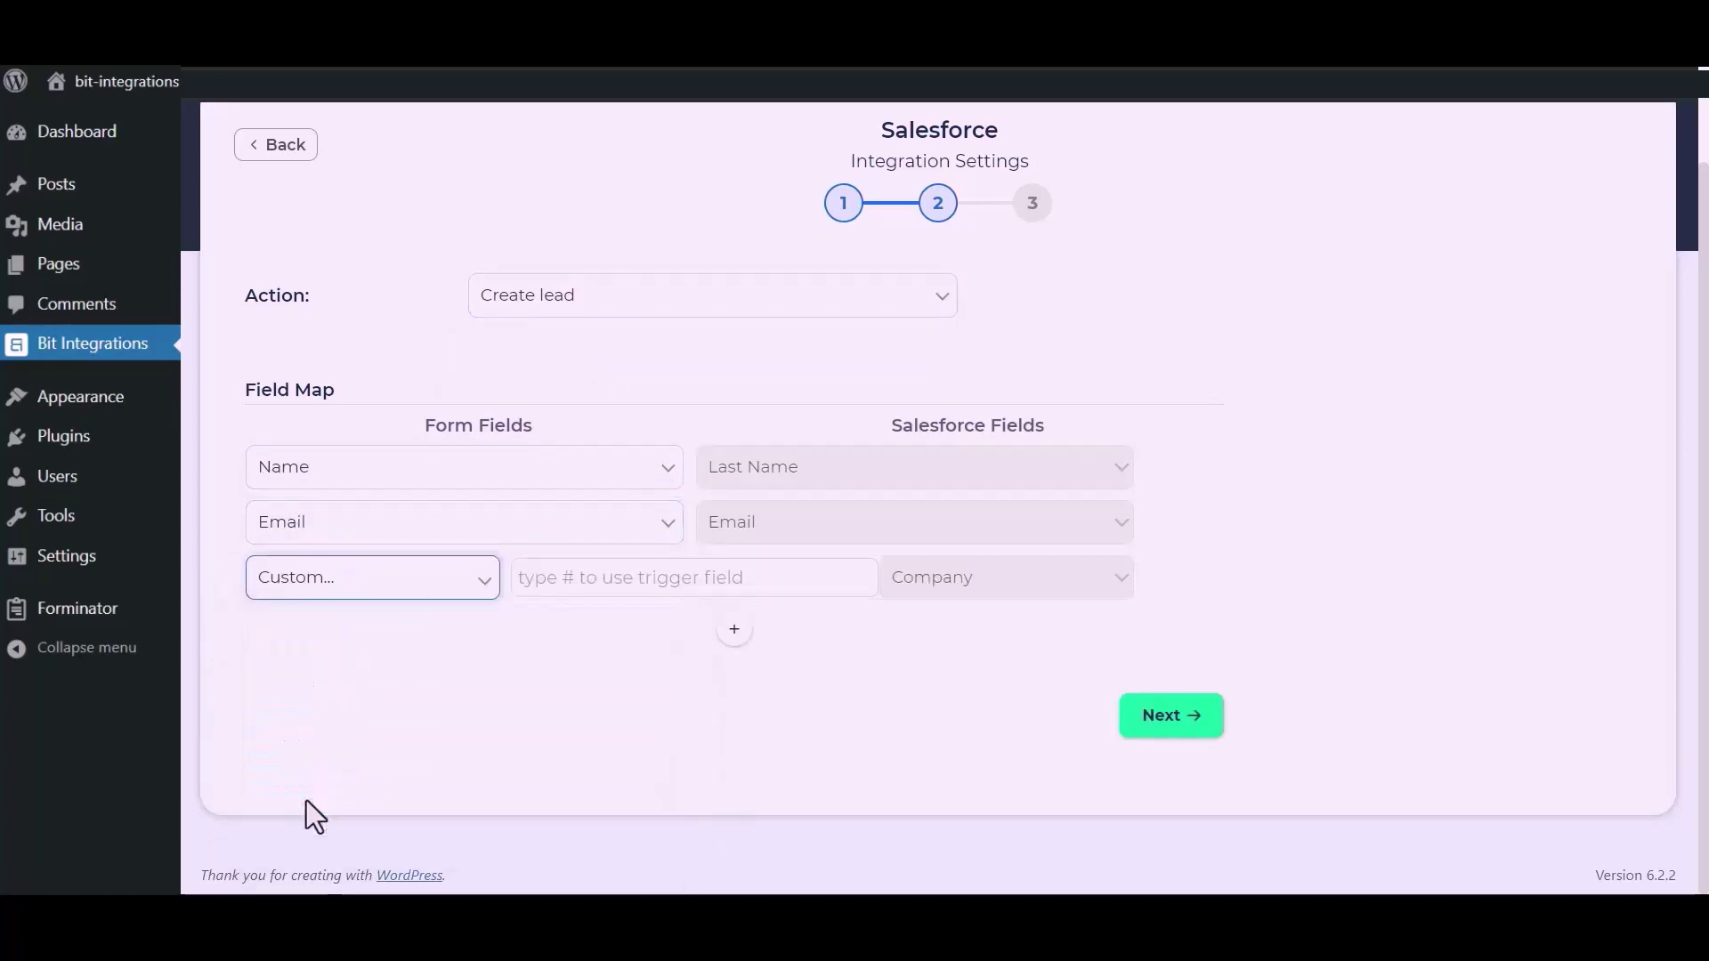
{"action": "left_click", "coordinate": [599, 592]}
{"action": "type", "text": "Bit"}
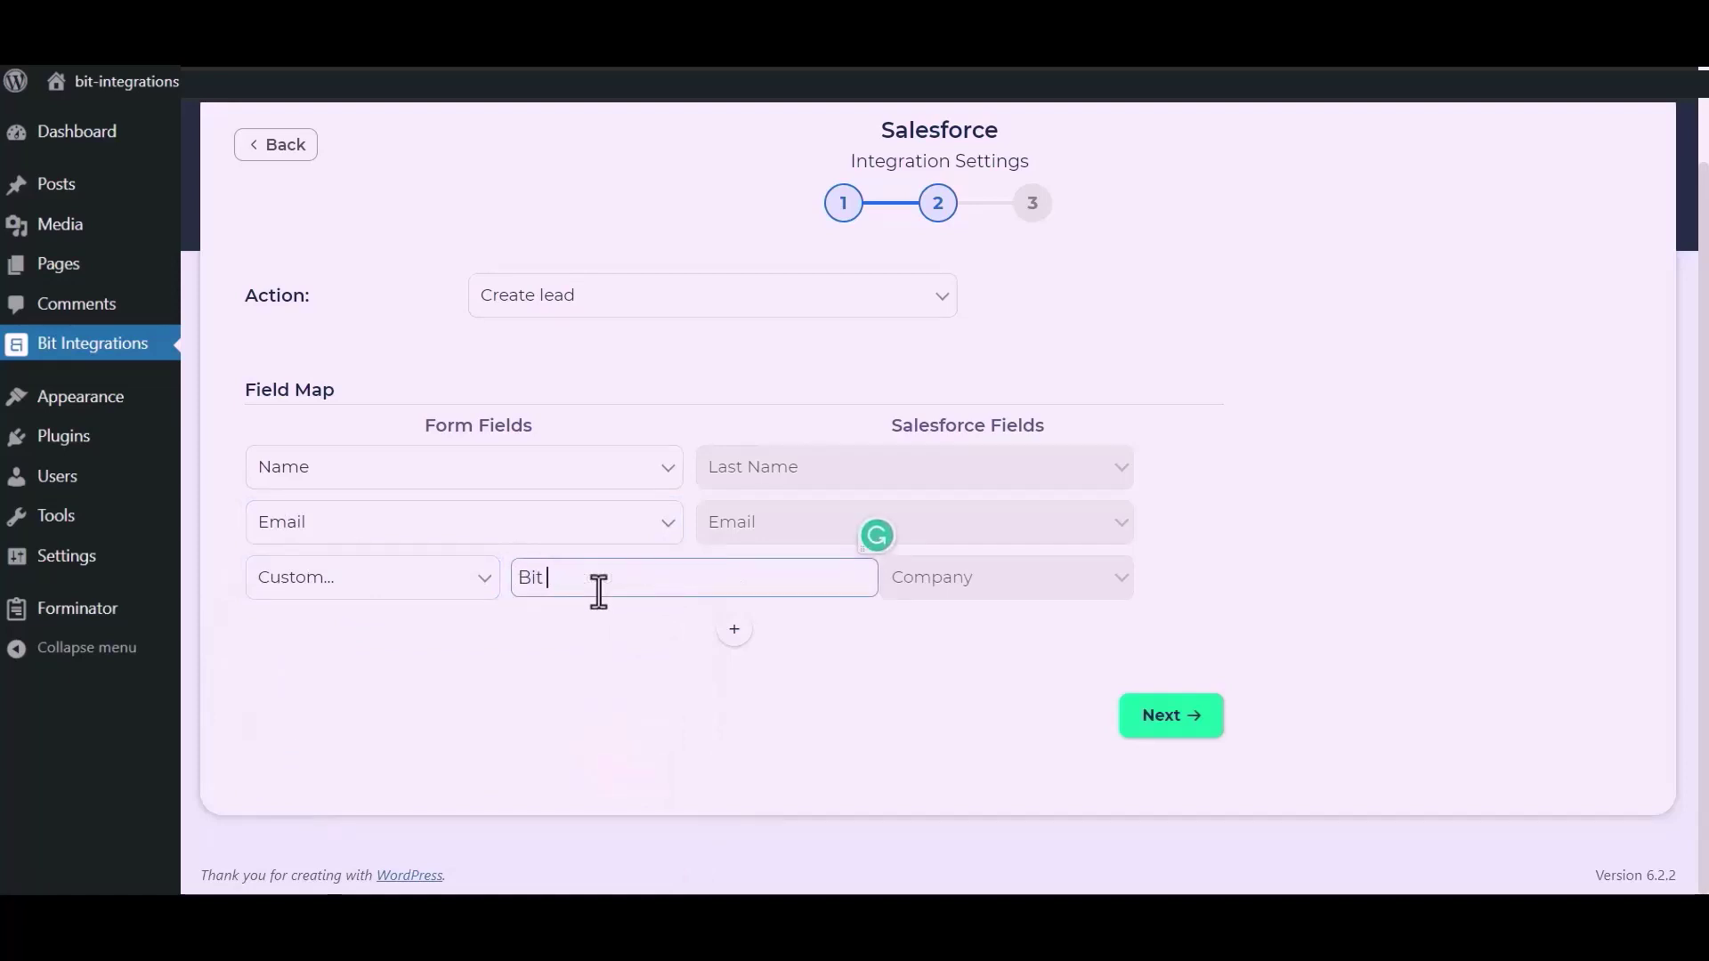
{"action": "type", "text": " Apps"}
{"action": "left_click", "coordinate": [653, 687]}
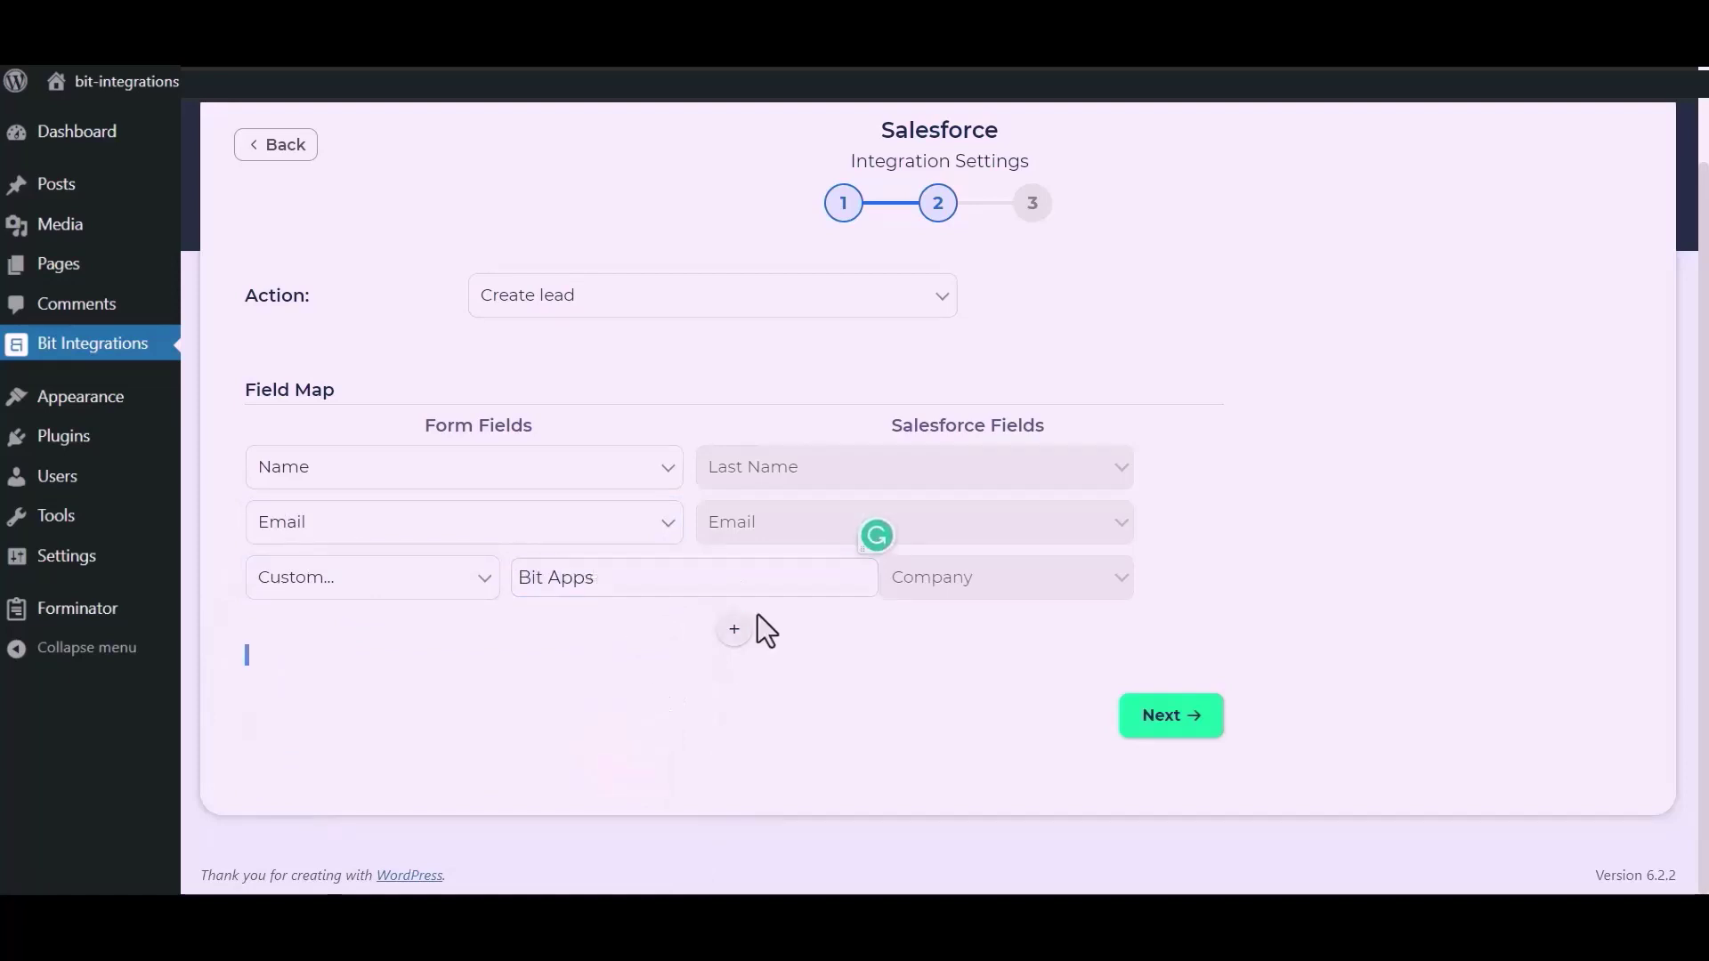
Step: Add a mapping row linking the form's Phone field to Salesforce Phone
{"action": "left_click", "coordinate": [734, 629]}
{"action": "left_click", "coordinate": [555, 634]}
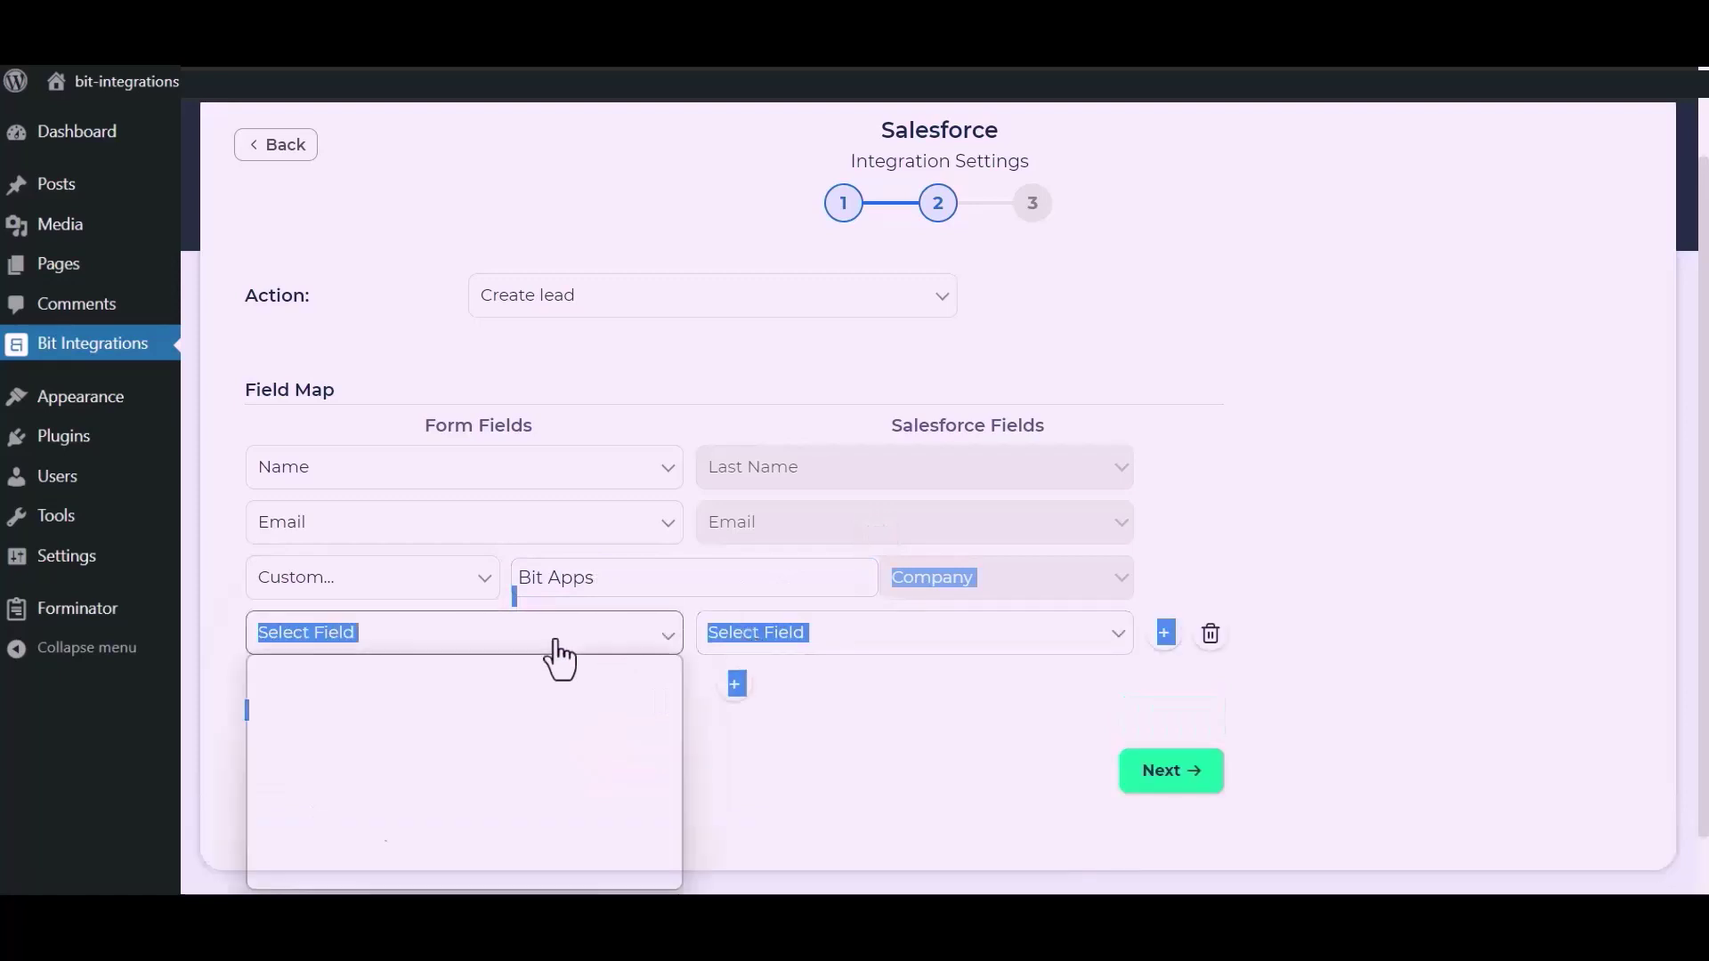
{"action": "left_click", "coordinate": [307, 749]}
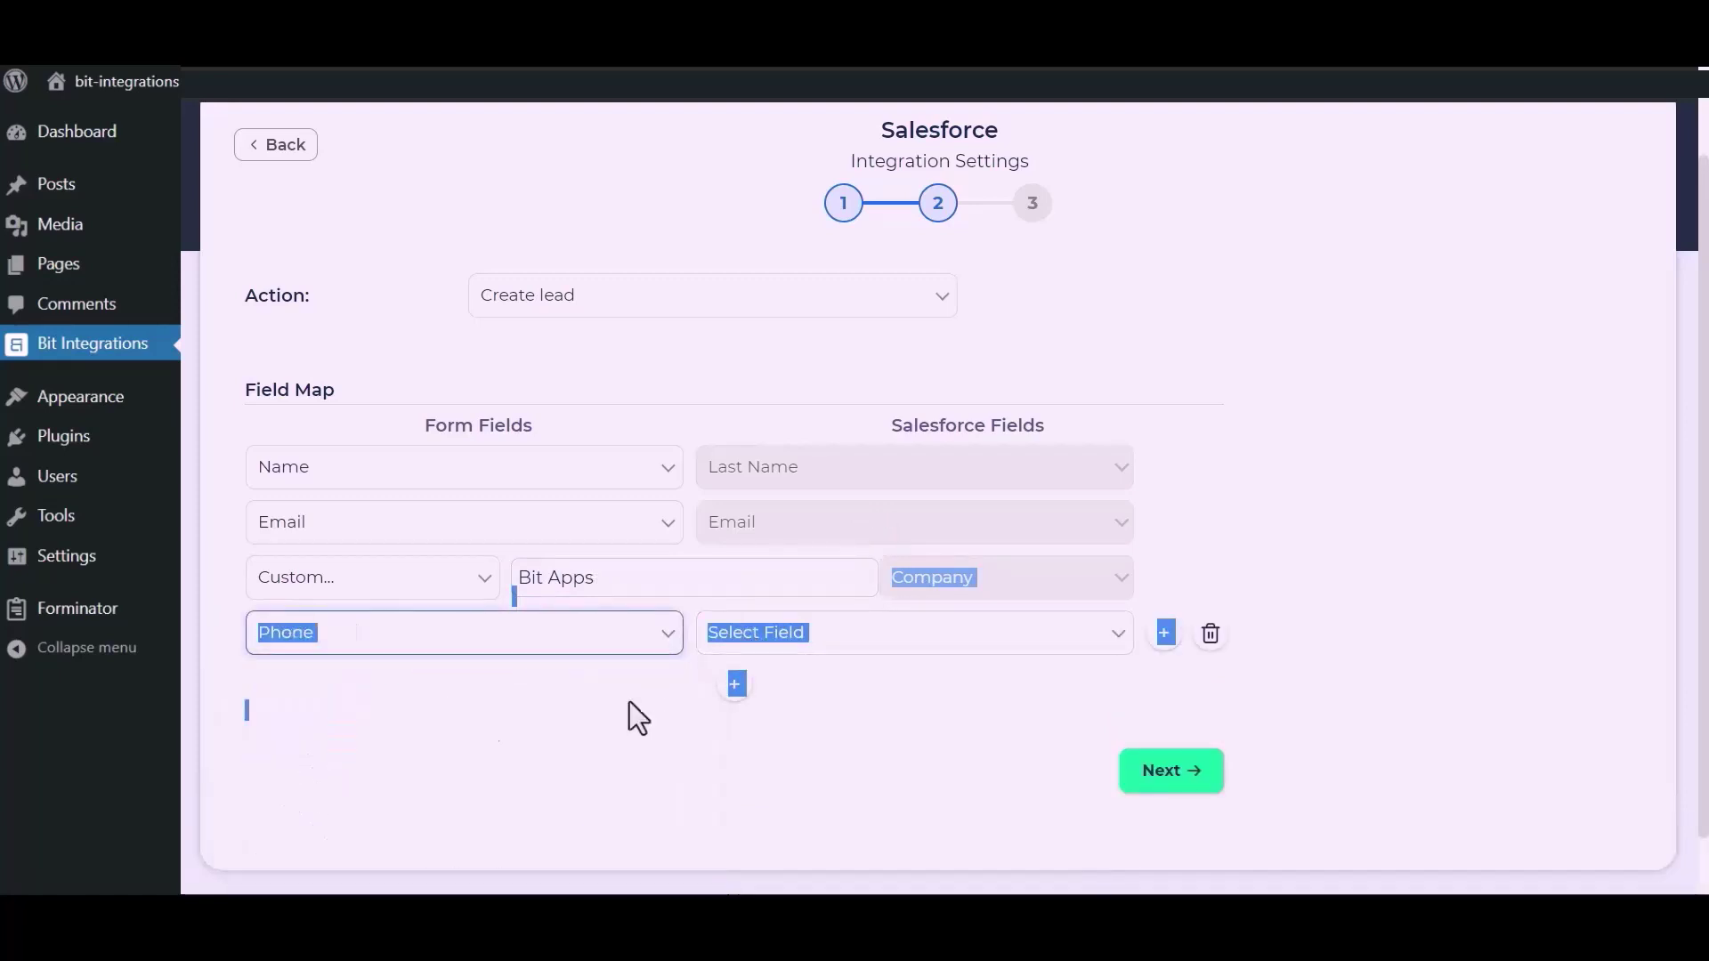
{"action": "left_click", "coordinate": [927, 635]}
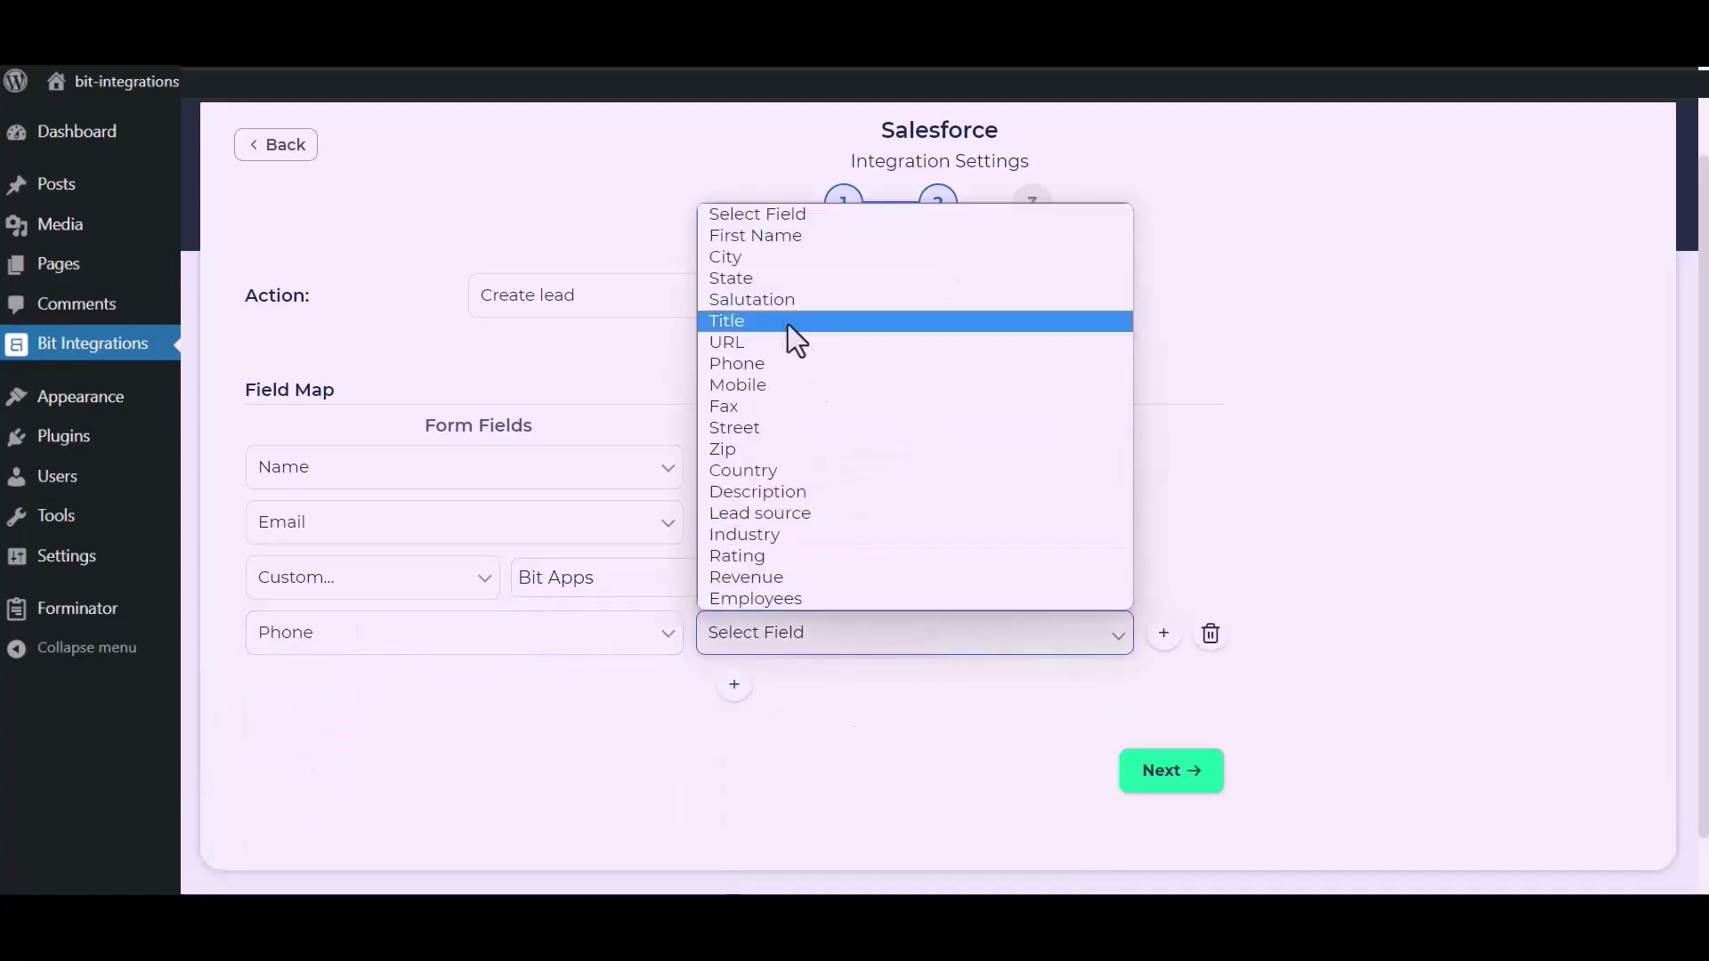
{"action": "left_click", "coordinate": [761, 369]}
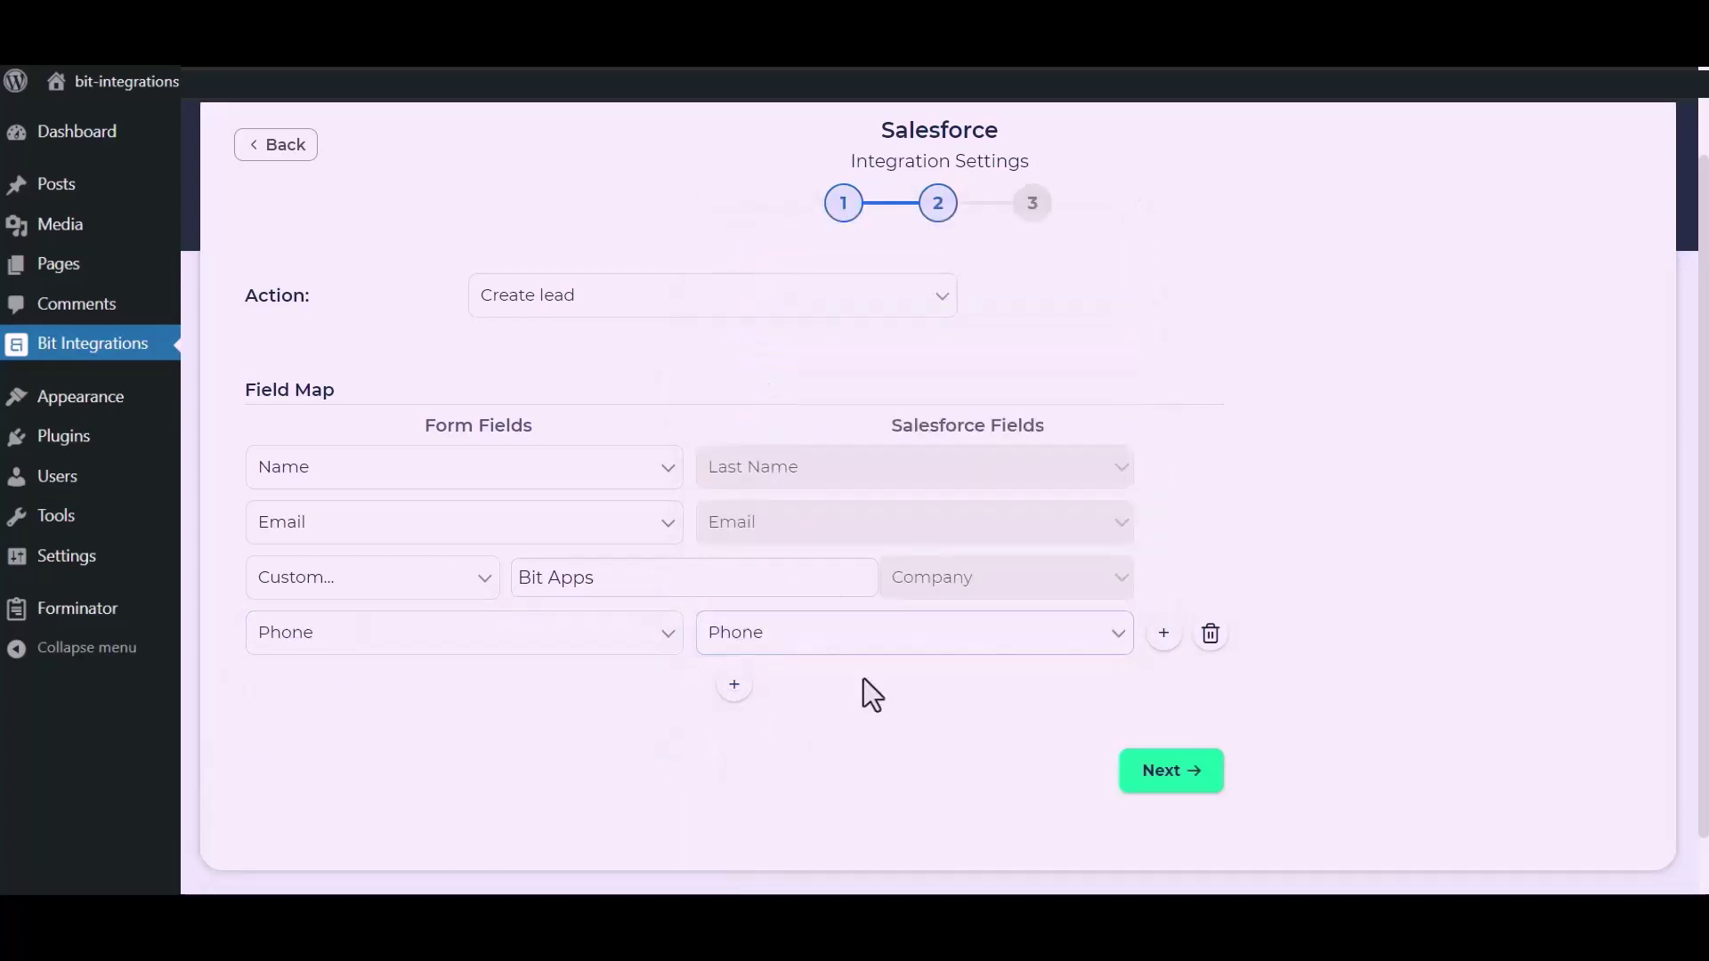
Step: Finish and save the integration, then start a new Fluent Support ticket
{"action": "left_click", "coordinate": [1176, 782]}
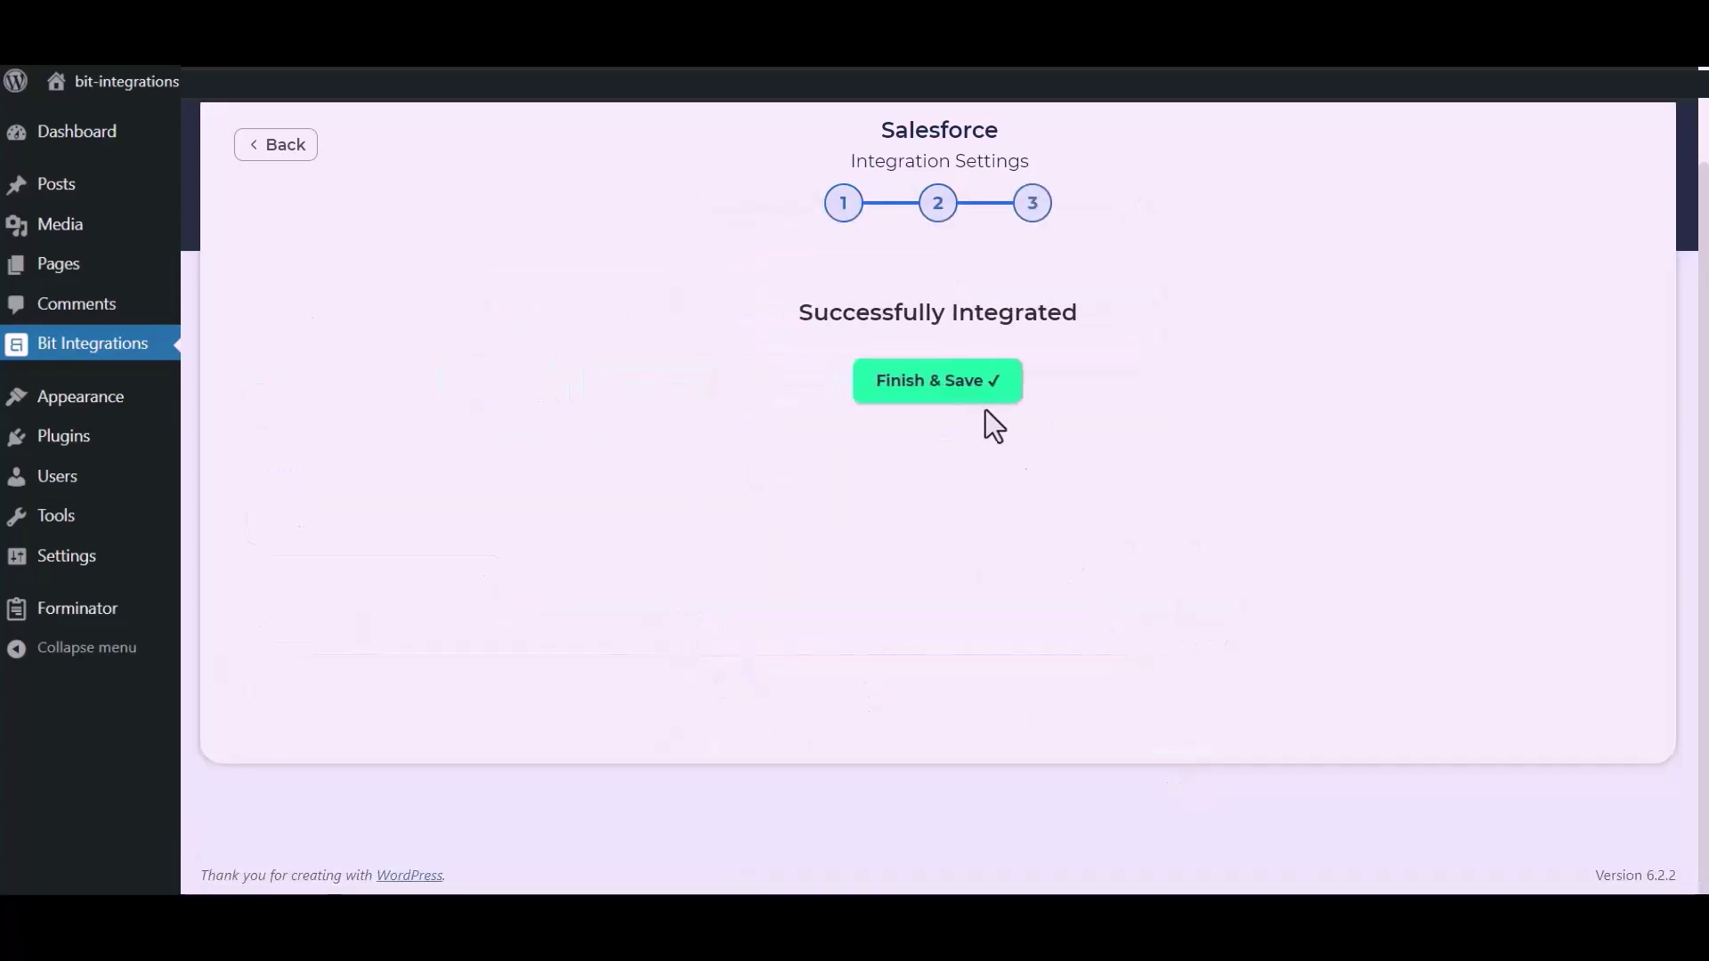
{"action": "left_click", "coordinate": [949, 382]}
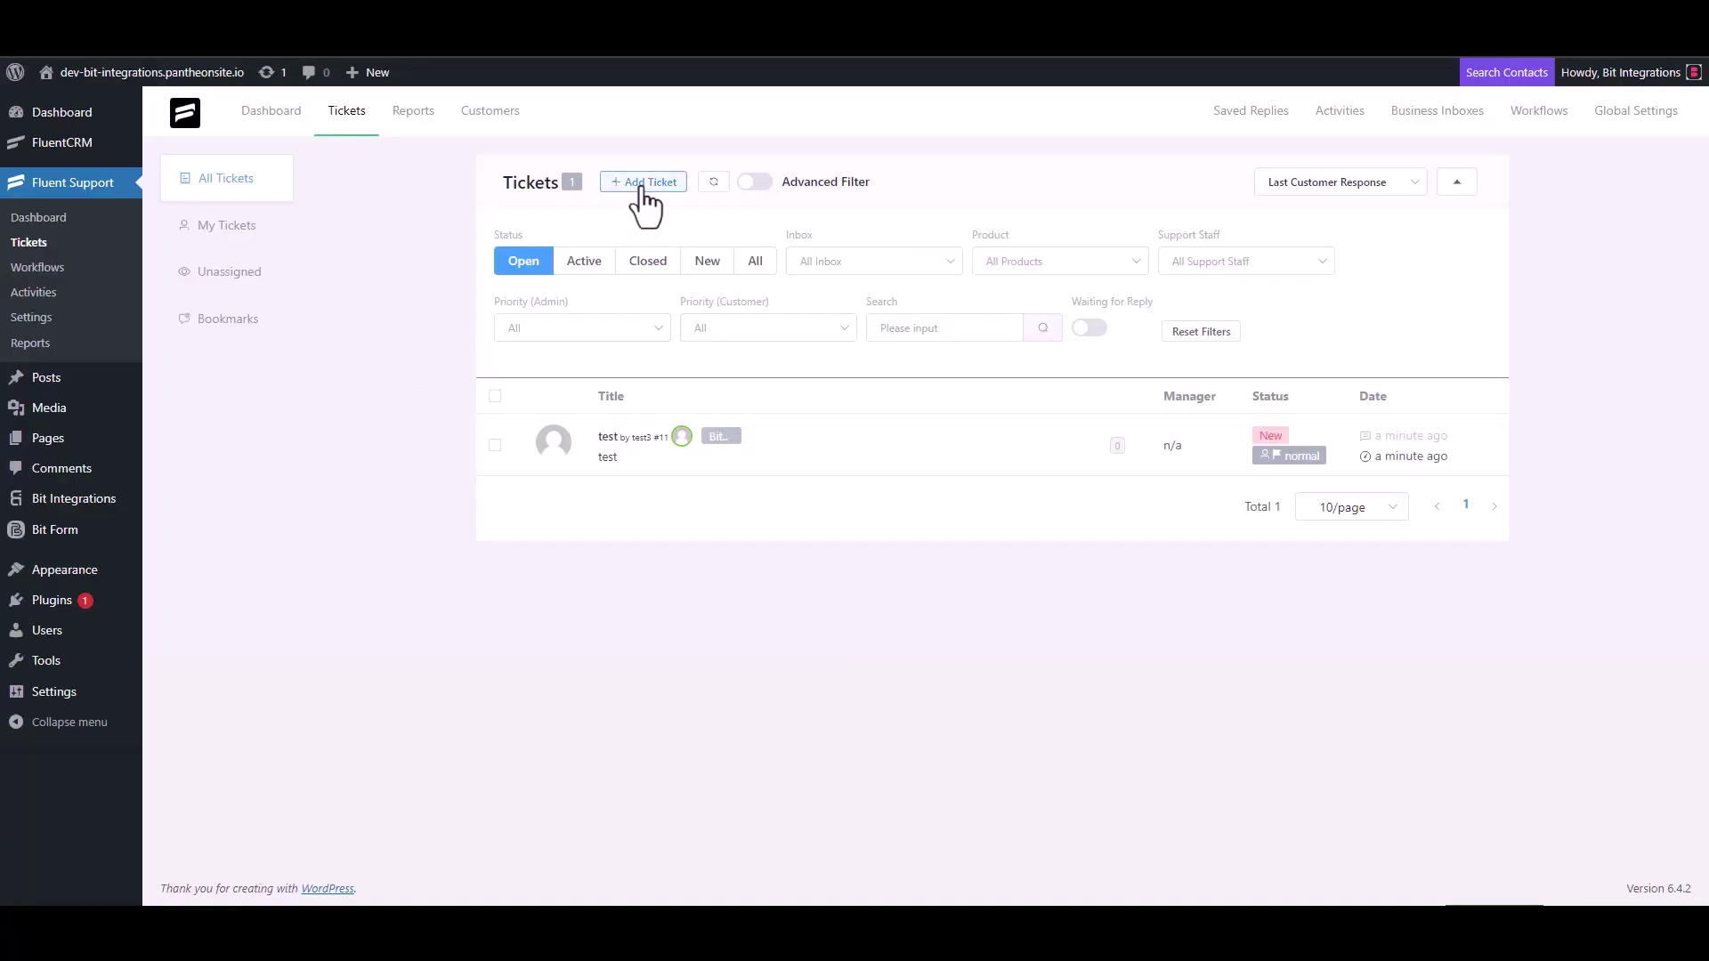
{"action": "left_click", "coordinate": [642, 182]}
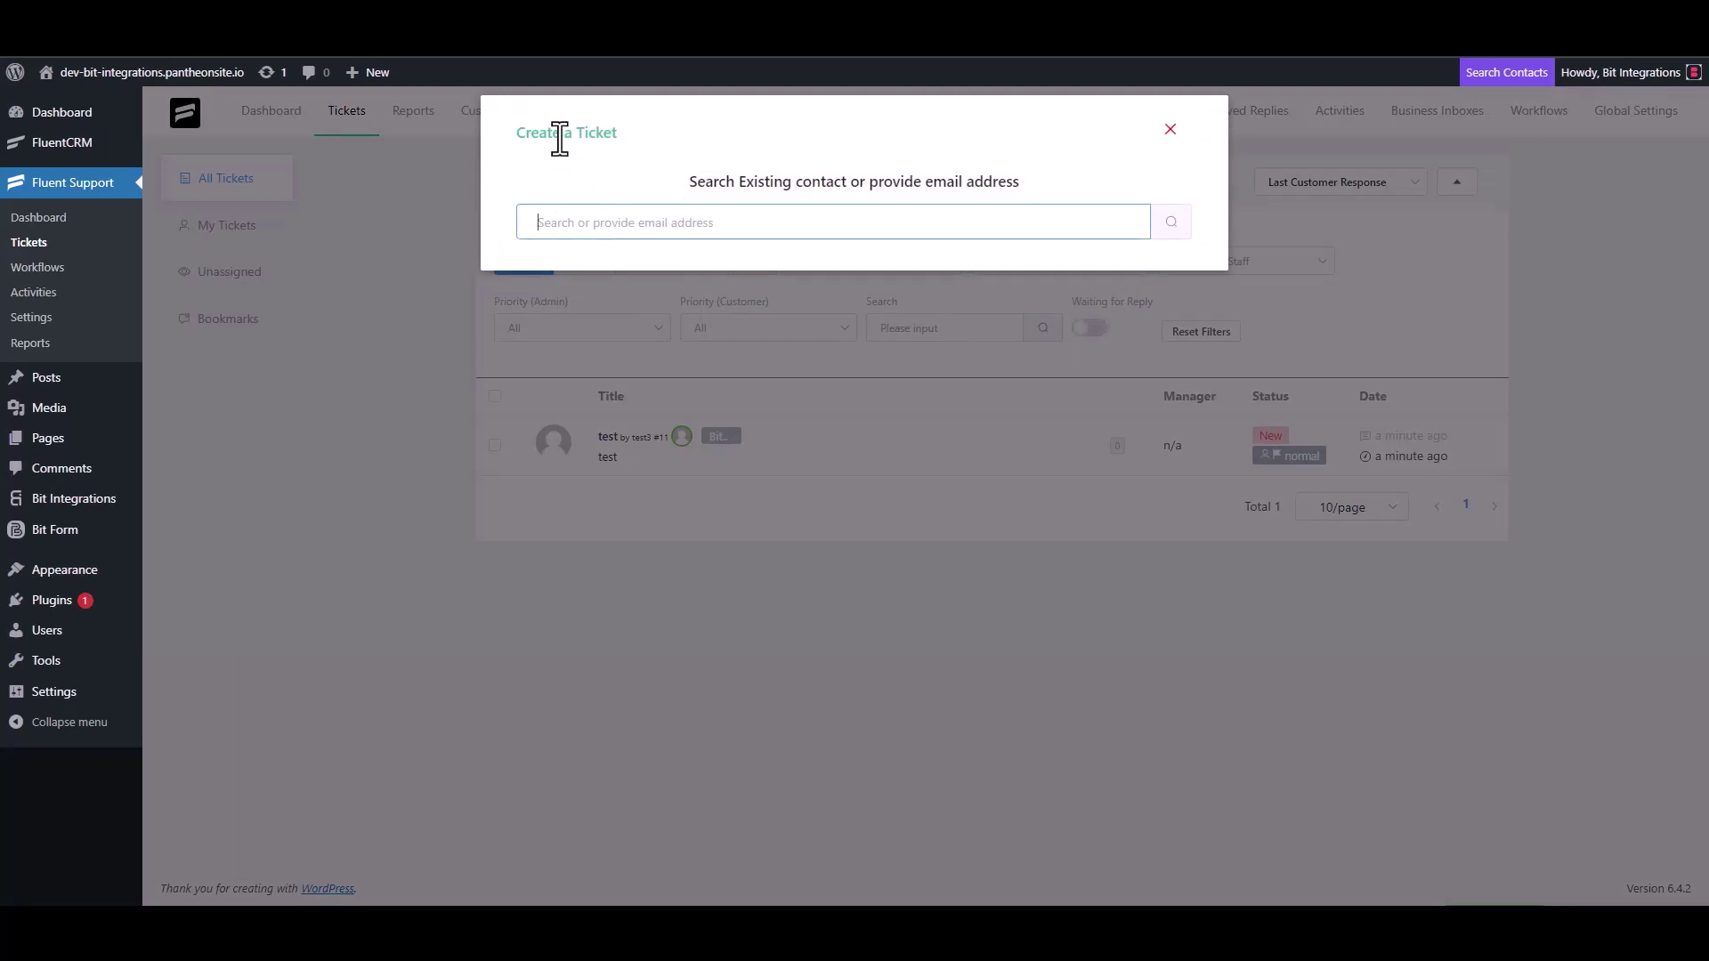
Step: Search for a contact by the support e-mail address and choose to create a new one
{"action": "triple_click", "coordinate": [626, 222]}
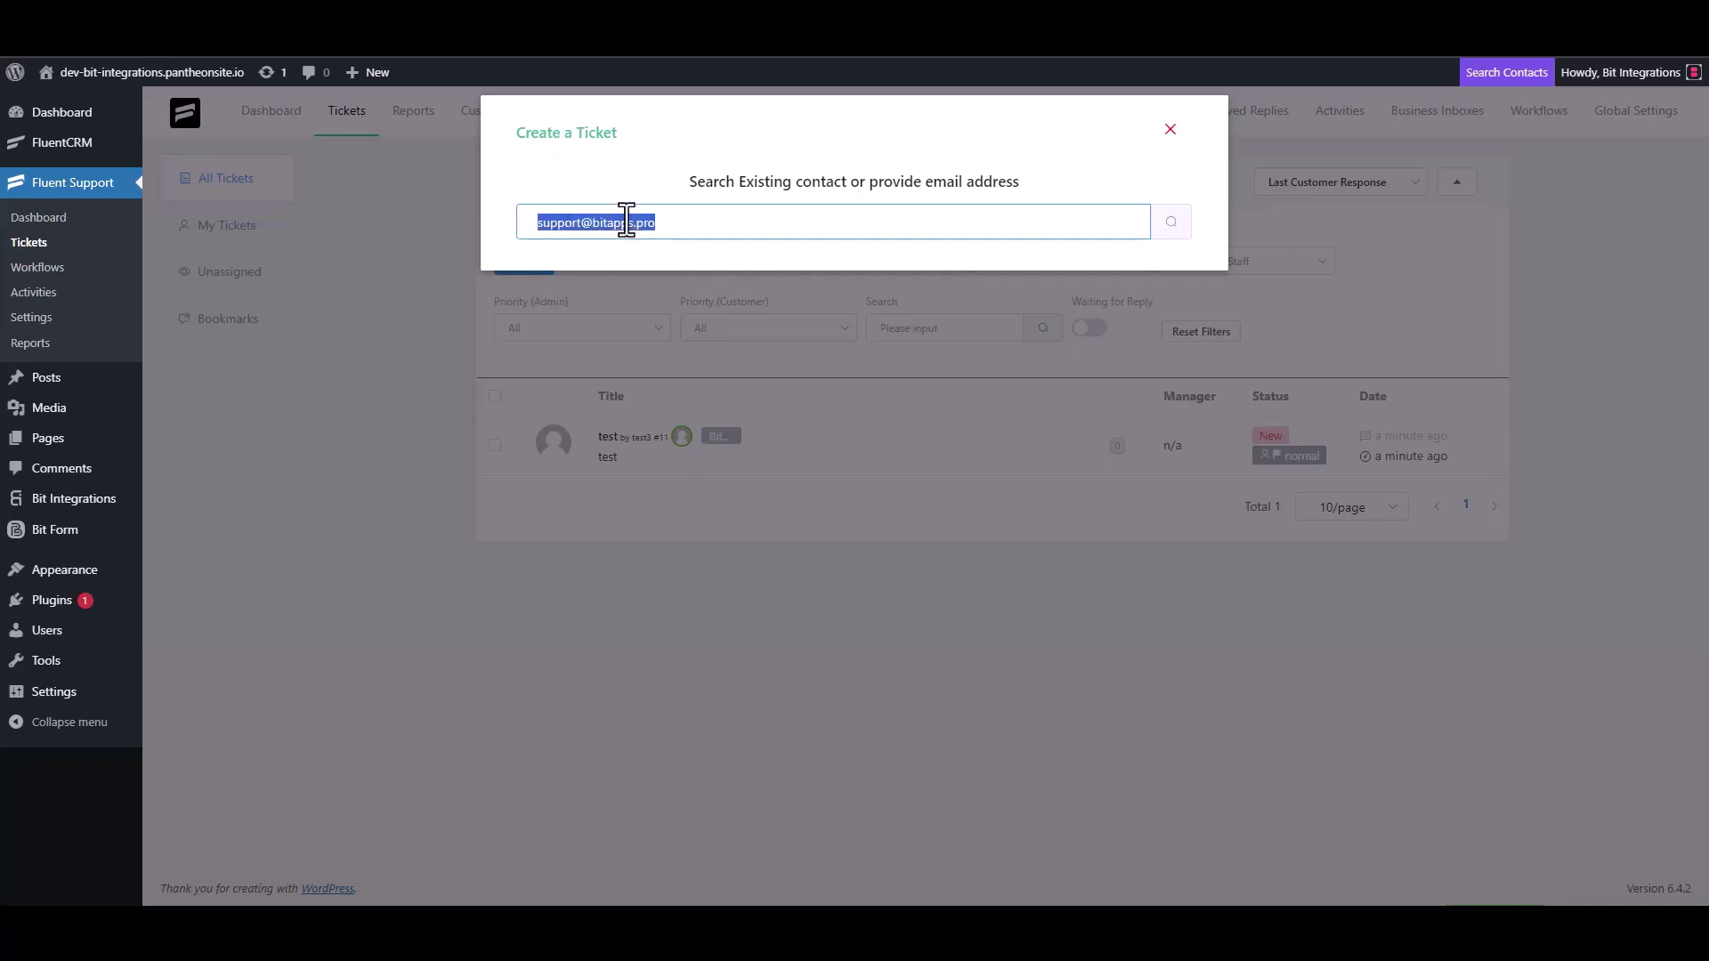
{"action": "left_click", "coordinate": [685, 231]}
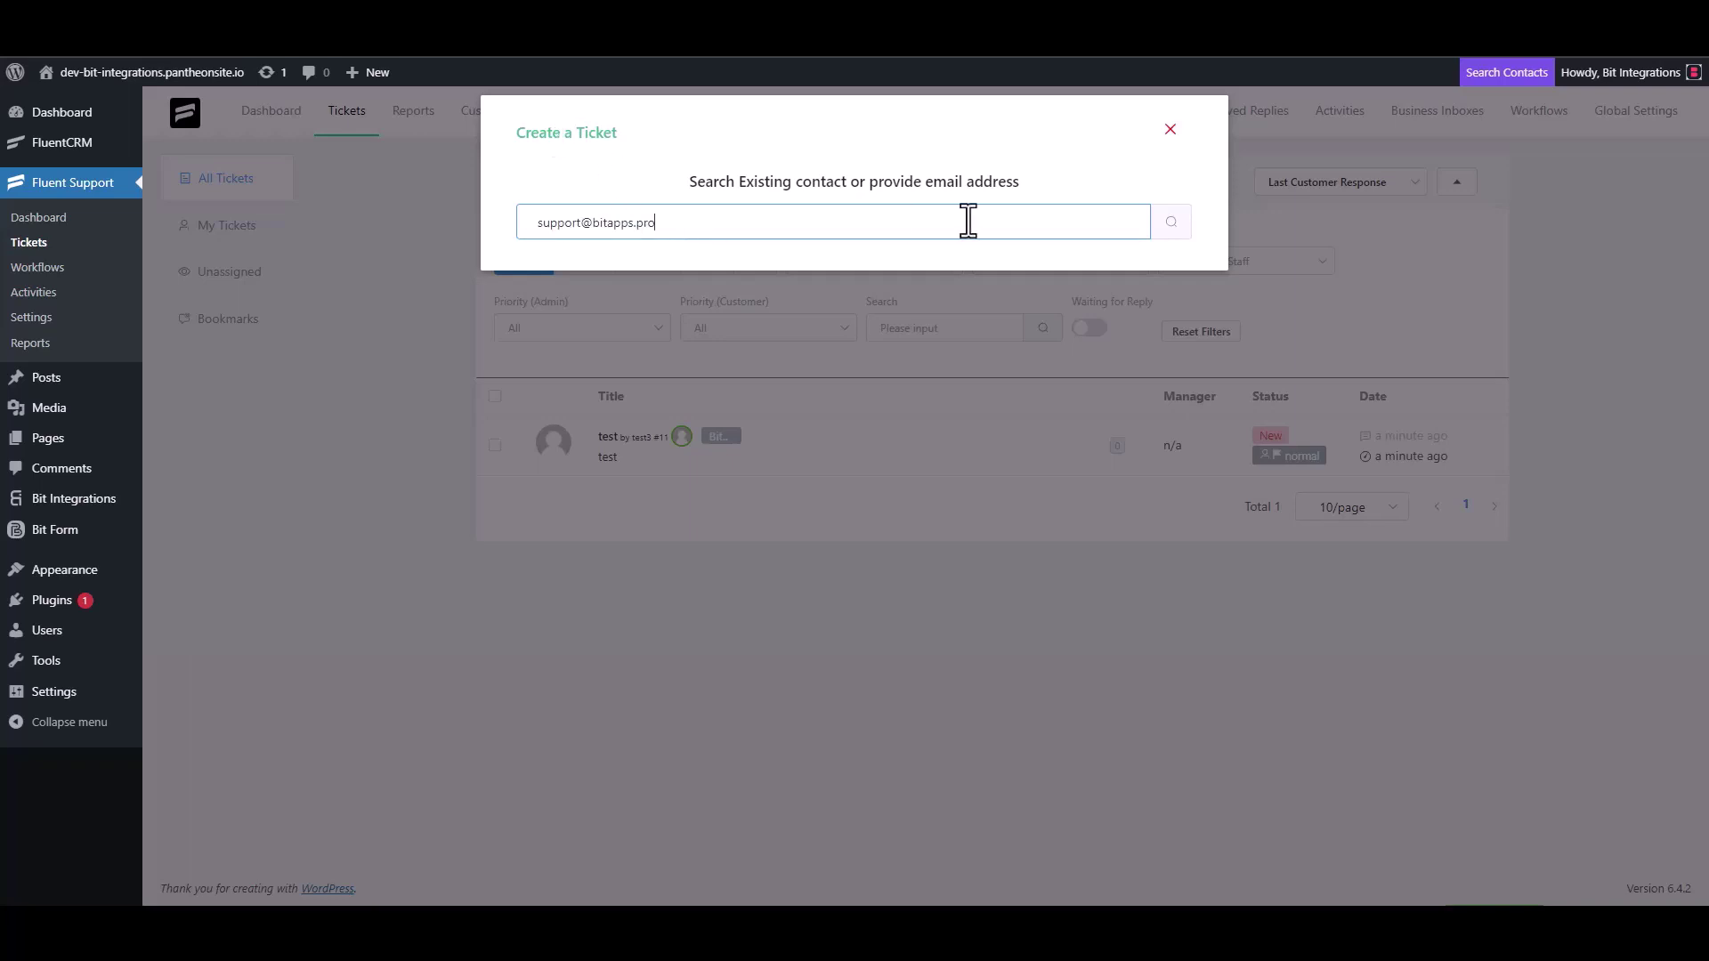
{"action": "left_click", "coordinate": [1171, 223]}
{"action": "left_click", "coordinate": [546, 356]}
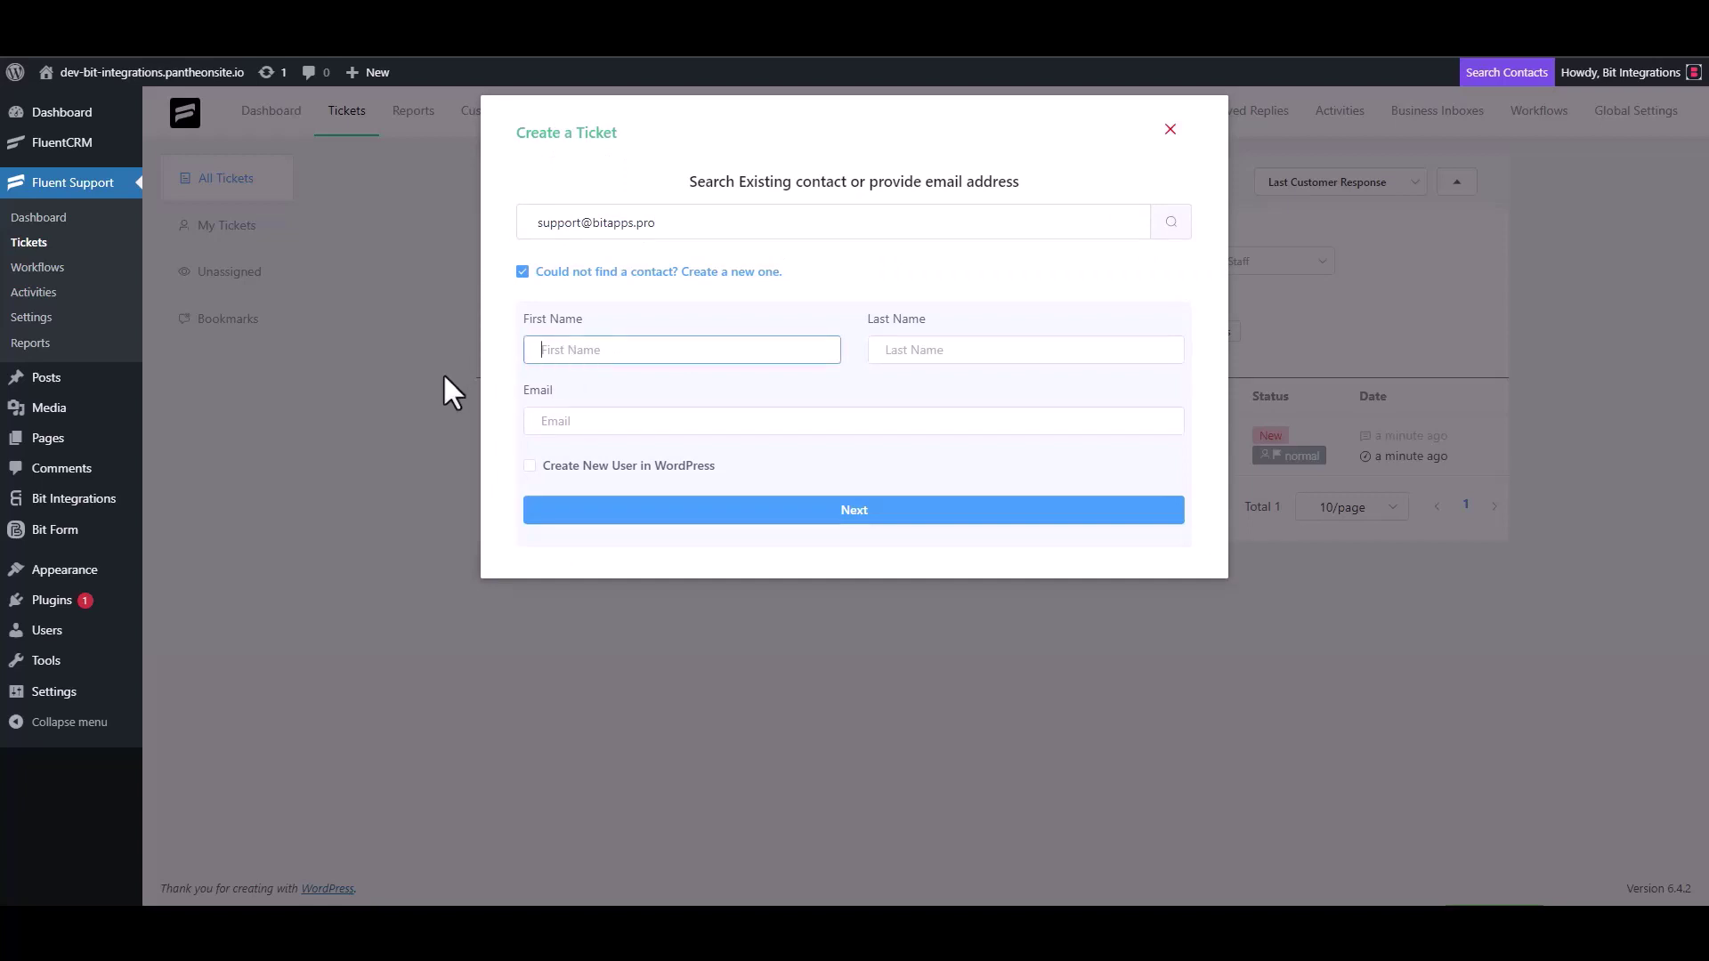
Step: Enter first name 'Bit Integrations' and the support e-mail for the new contact, then continue
{"action": "type", "text": "Bit Integrations"}
{"action": "left_click", "coordinate": [593, 428]}
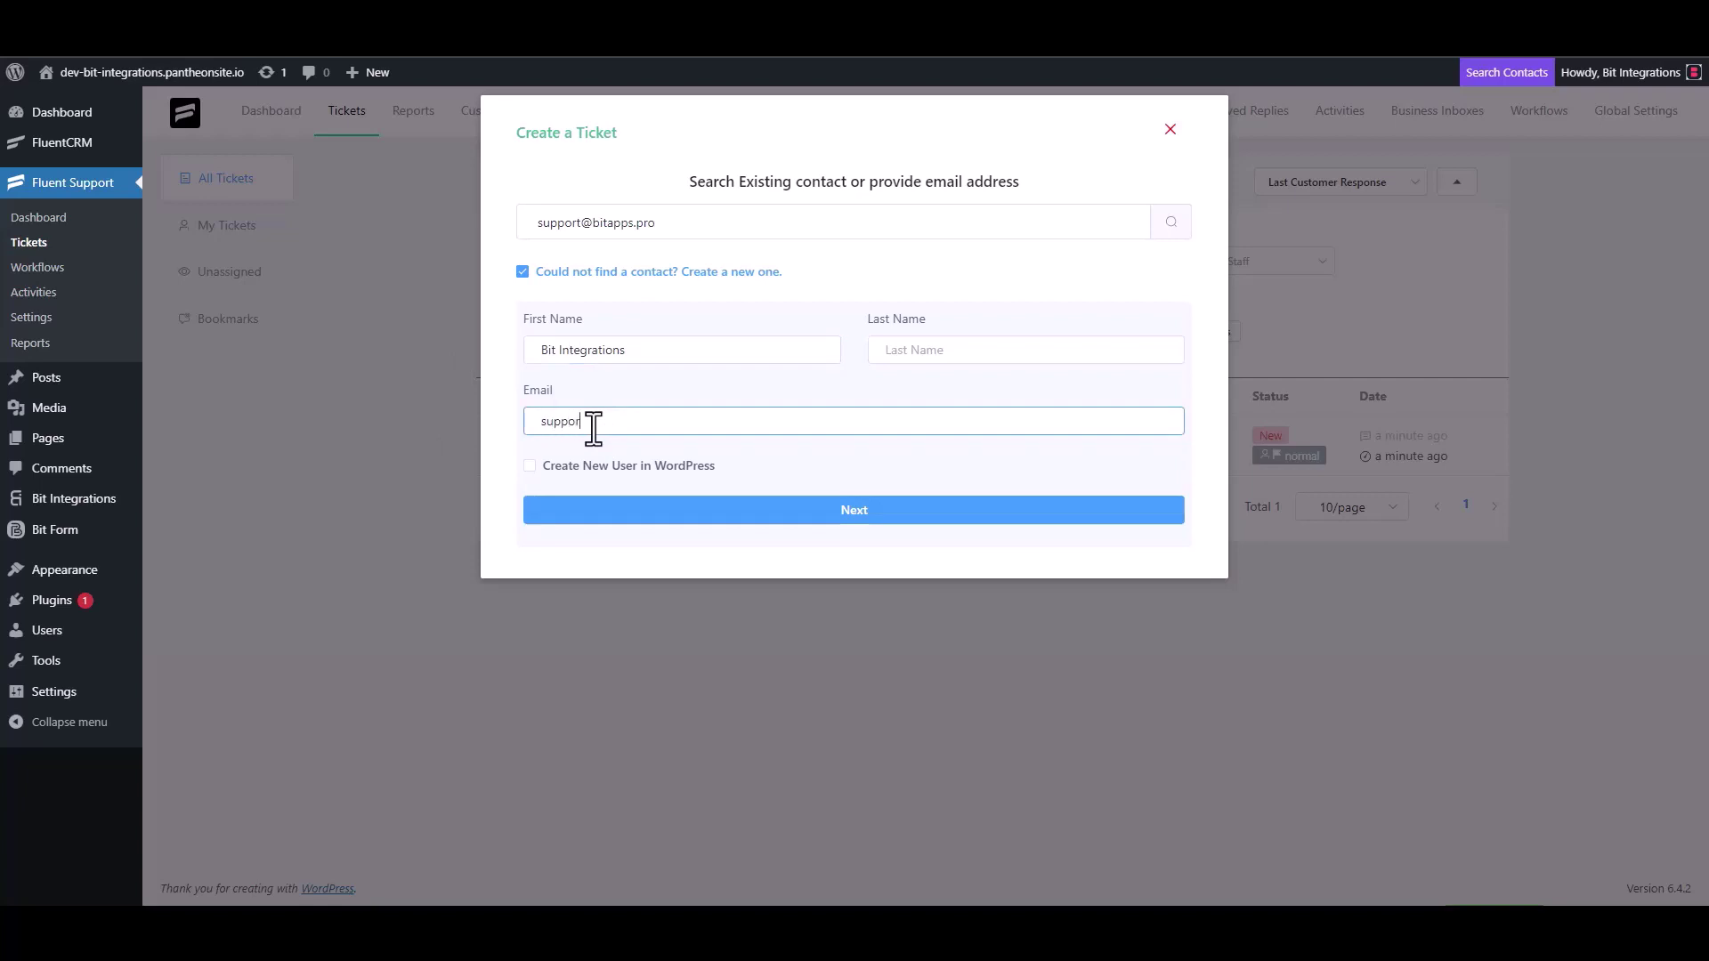
{"action": "left_click", "coordinate": [858, 514]}
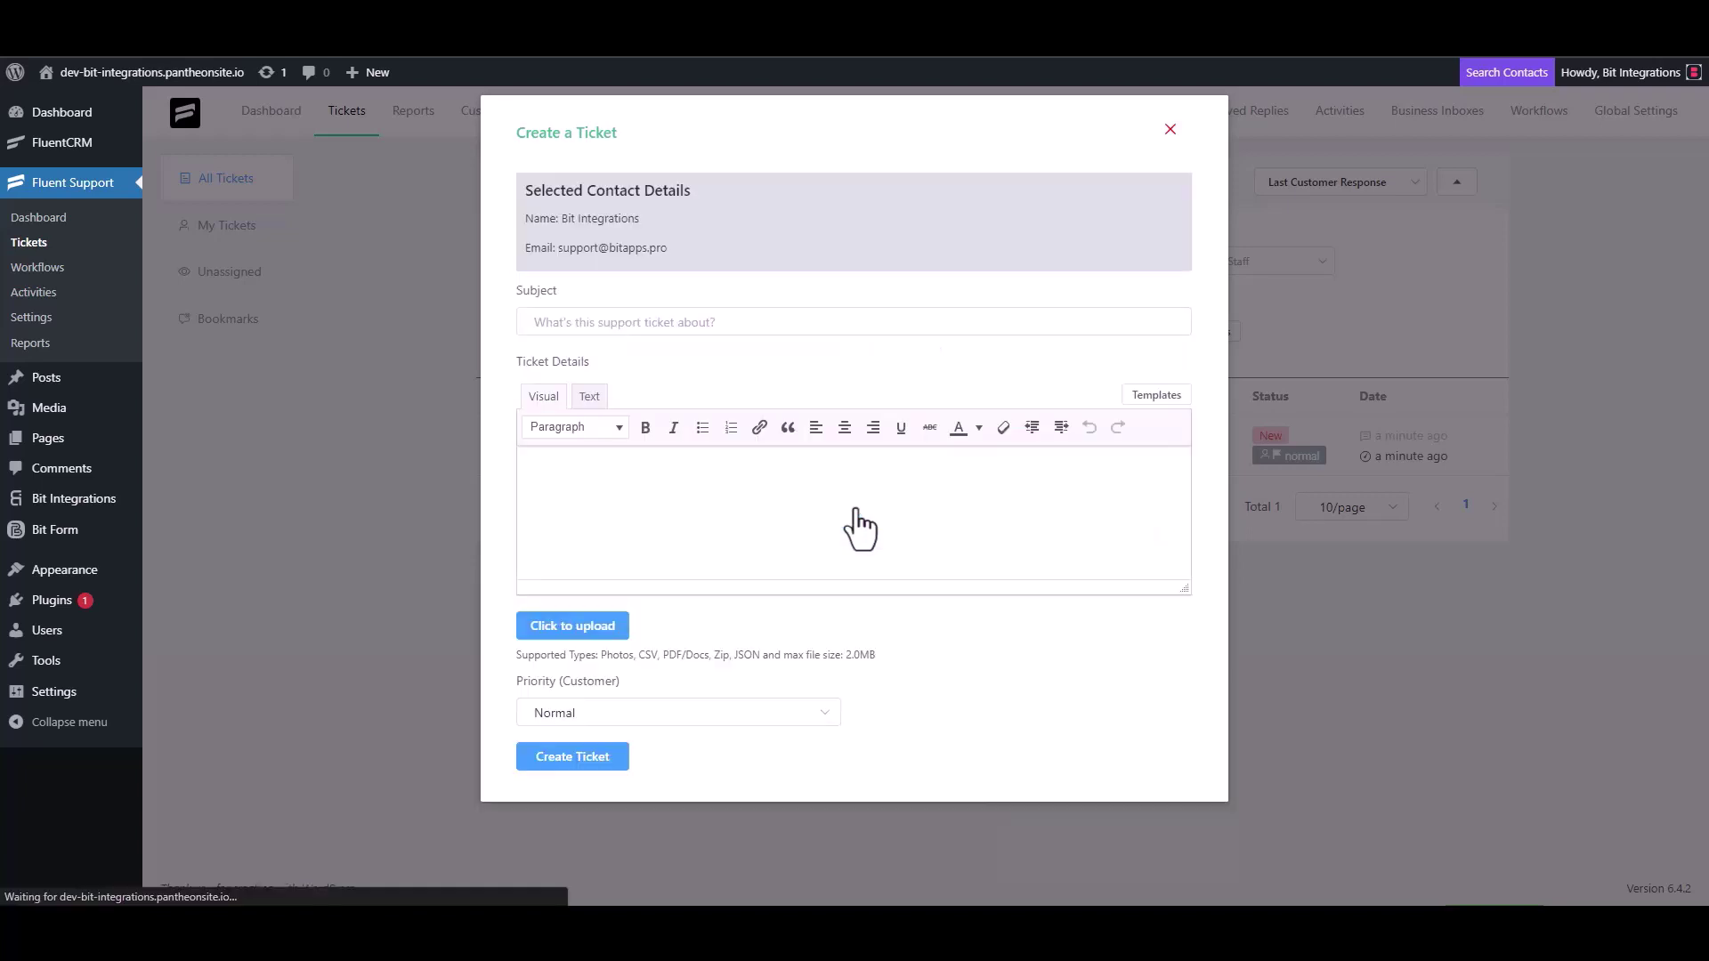
Step: Clear the trial 'test' text from the Subject and Ticket Details fields
{"action": "left_click", "coordinate": [623, 322]}
{"action": "type", "text": "test"}
{"action": "left_click", "coordinate": [591, 503]}
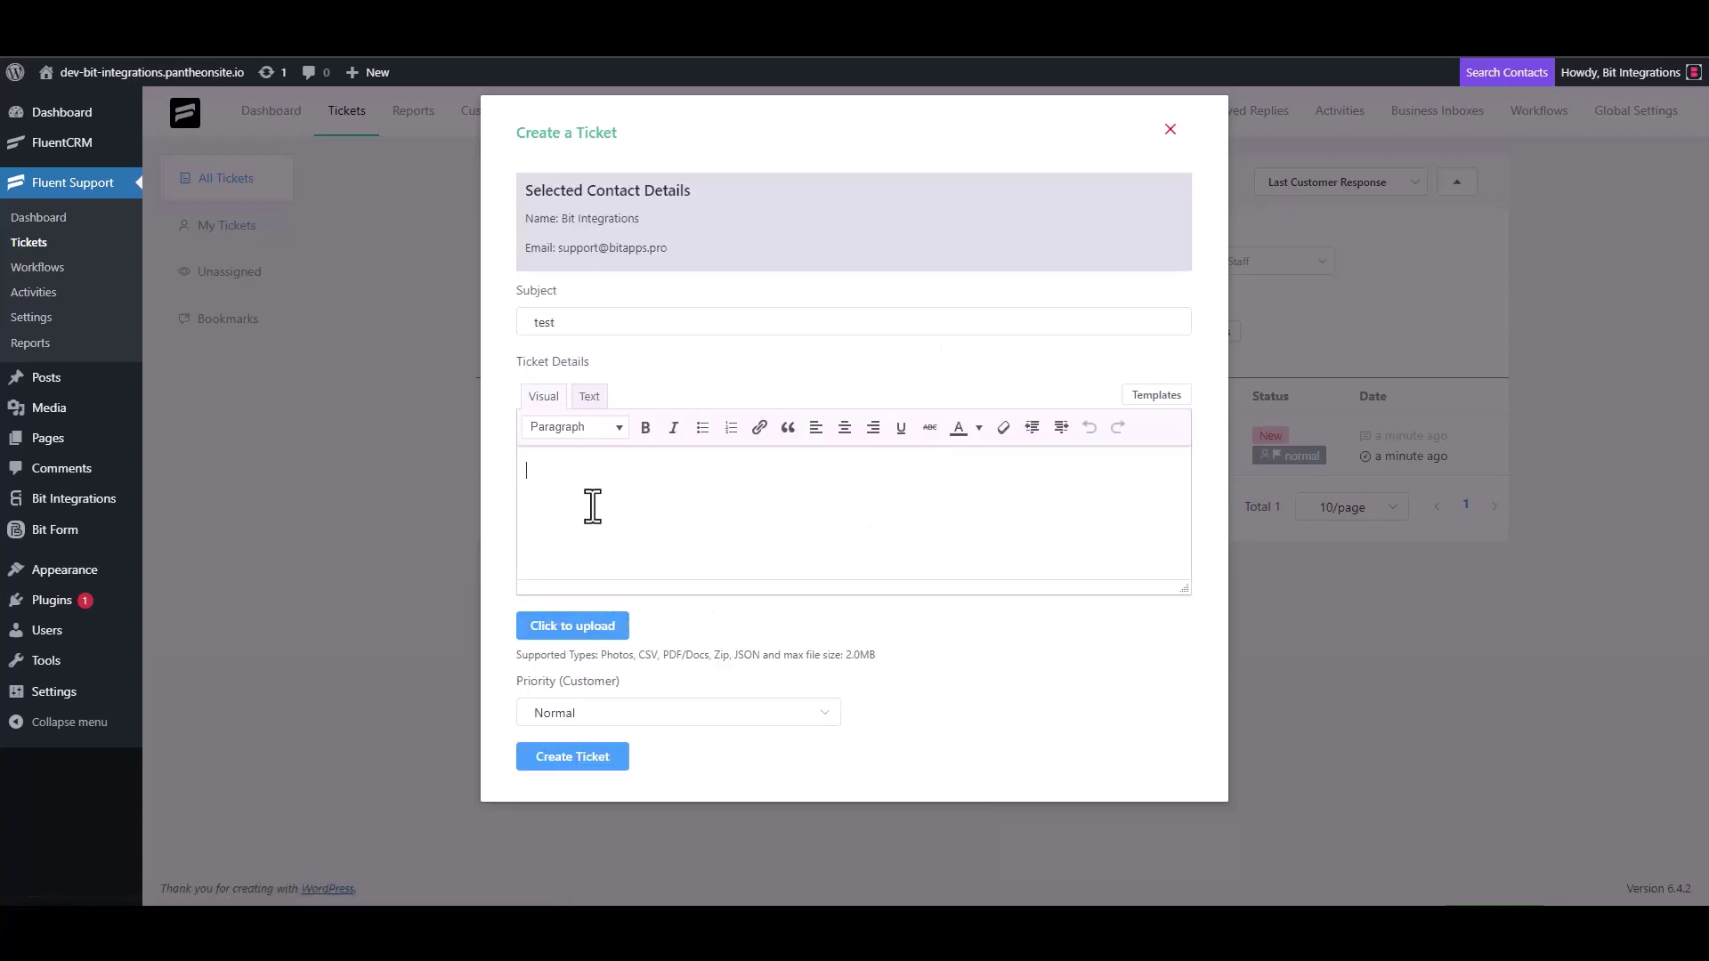
{"action": "type", "text": "t"}
{"action": "double_click", "coordinate": [566, 323]}
{"action": "key", "text": "BackSpace"}
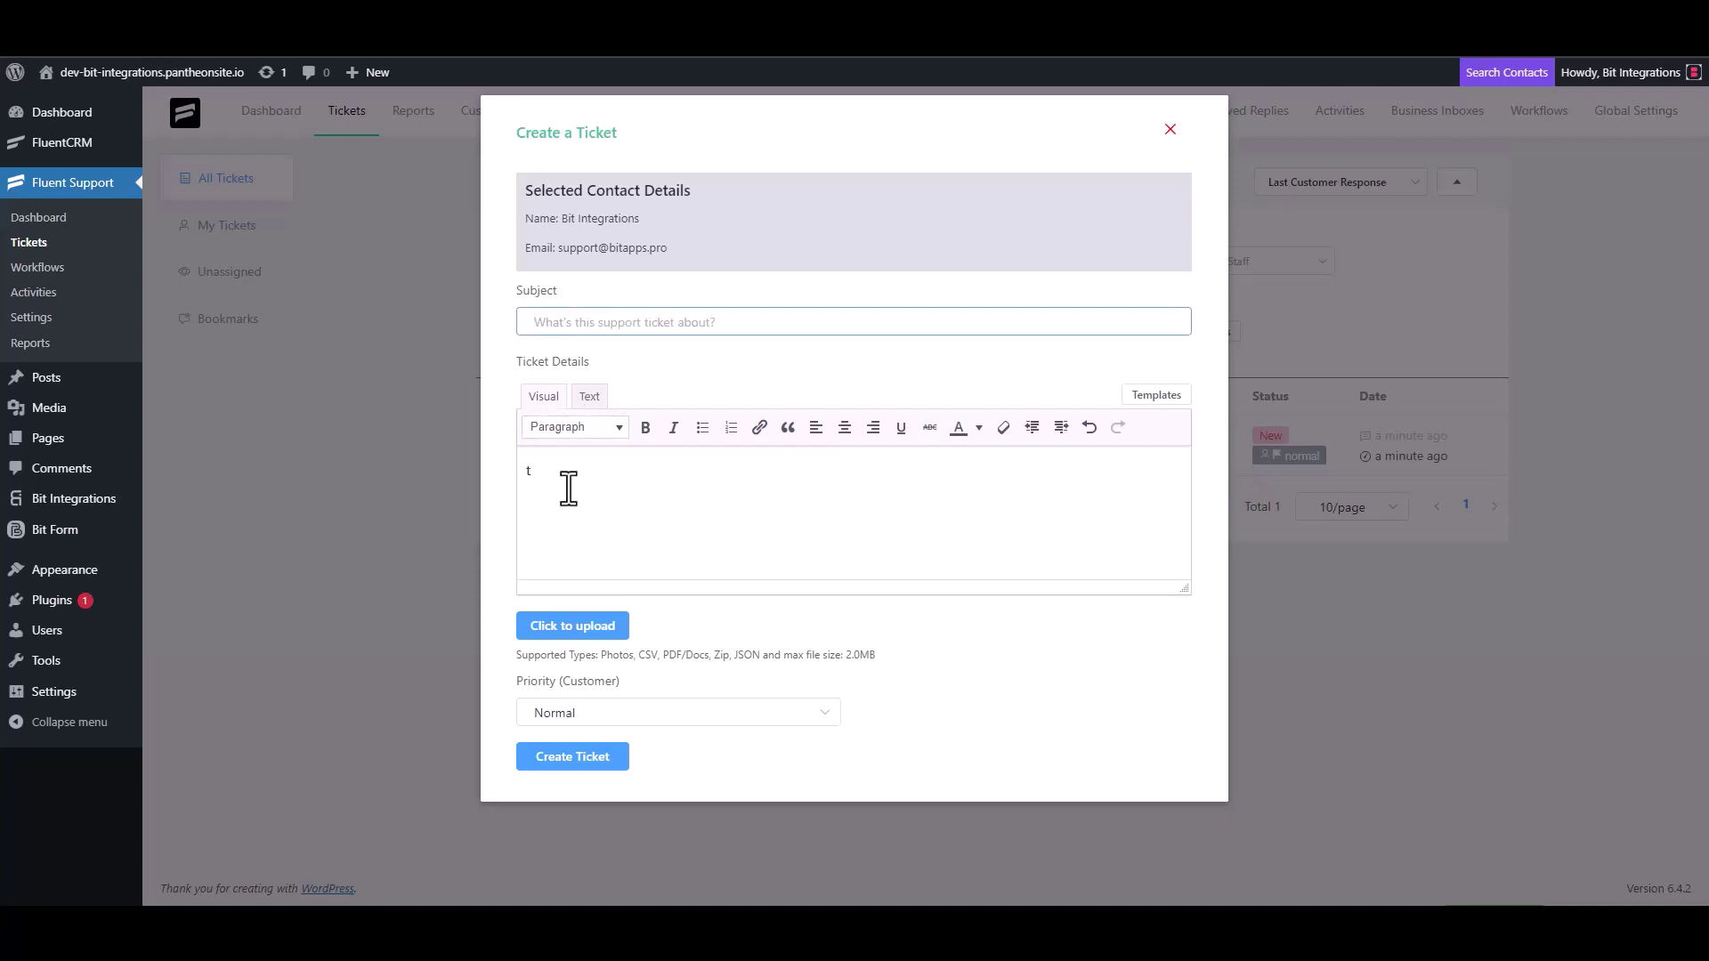
{"action": "left_click", "coordinate": [568, 488]}
{"action": "key", "text": "BackSpace"}
Step: Enter 'Bit Integrations' as subject, copy it into Ticket Details, and create the ticket
{"action": "left_click", "coordinate": [927, 287]}
{"action": "type", "text": "Bit "}
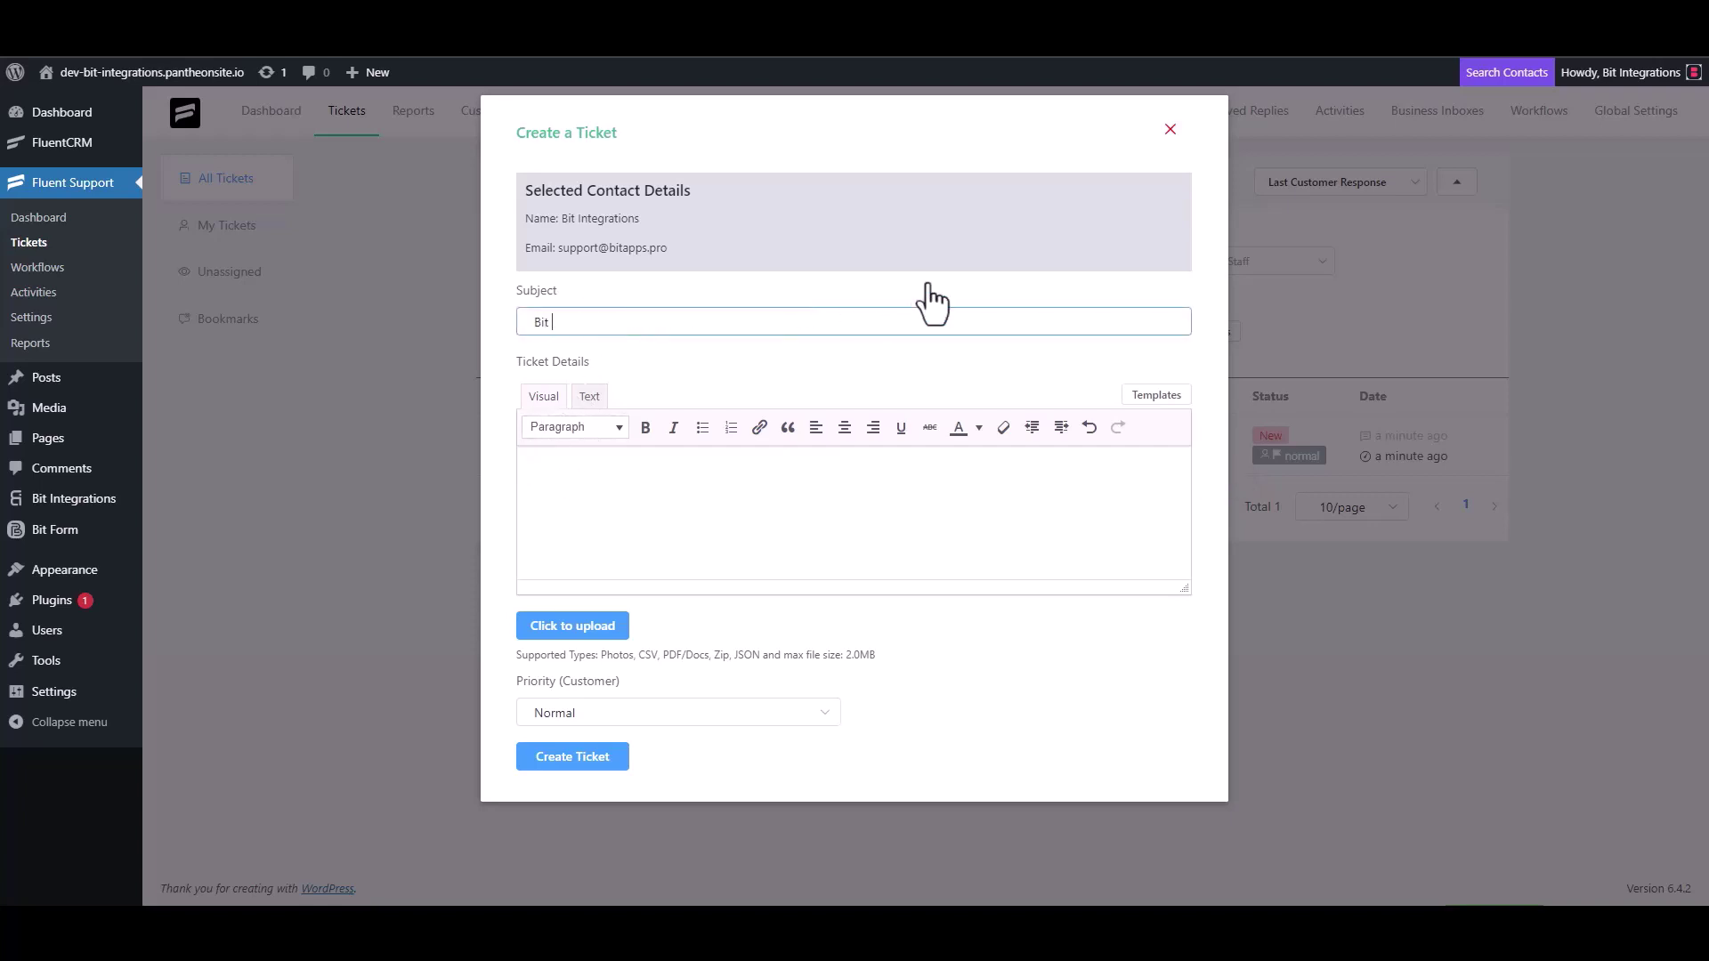
{"action": "type", "text": "Integrations"}
{"action": "triple_click", "coordinate": [648, 324]}
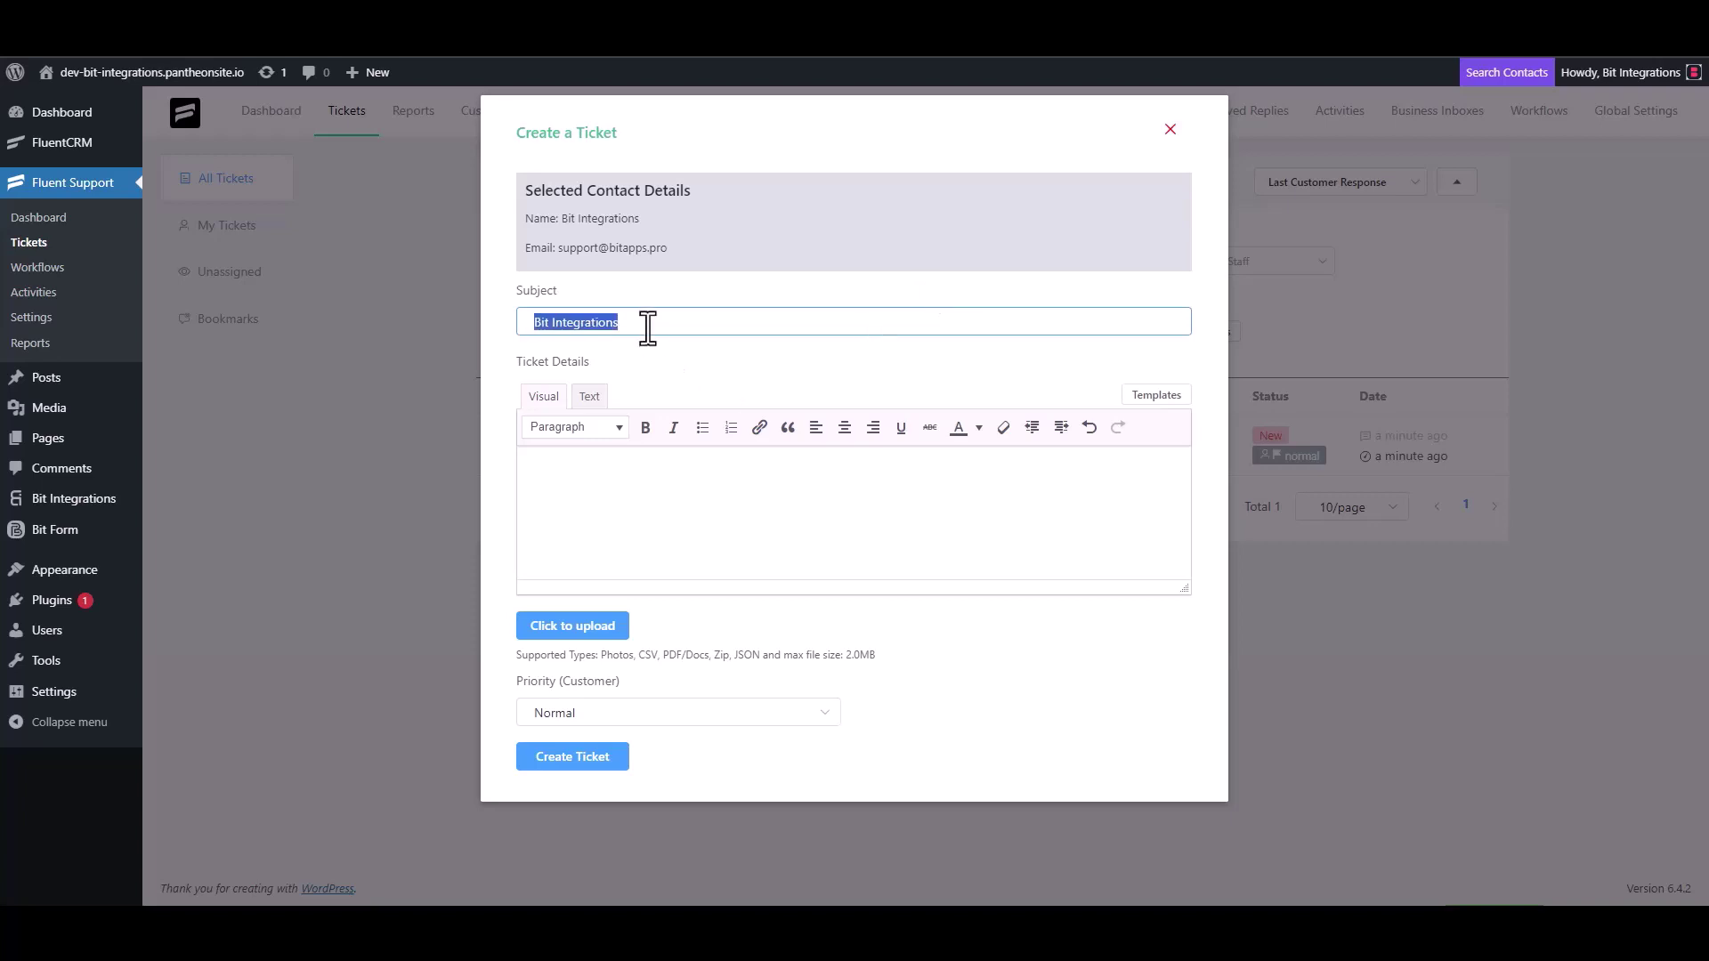
{"action": "key", "text": "ctrl+c"}
{"action": "left_click", "coordinate": [614, 470]}
{"action": "key", "text": "ctrl+v"}
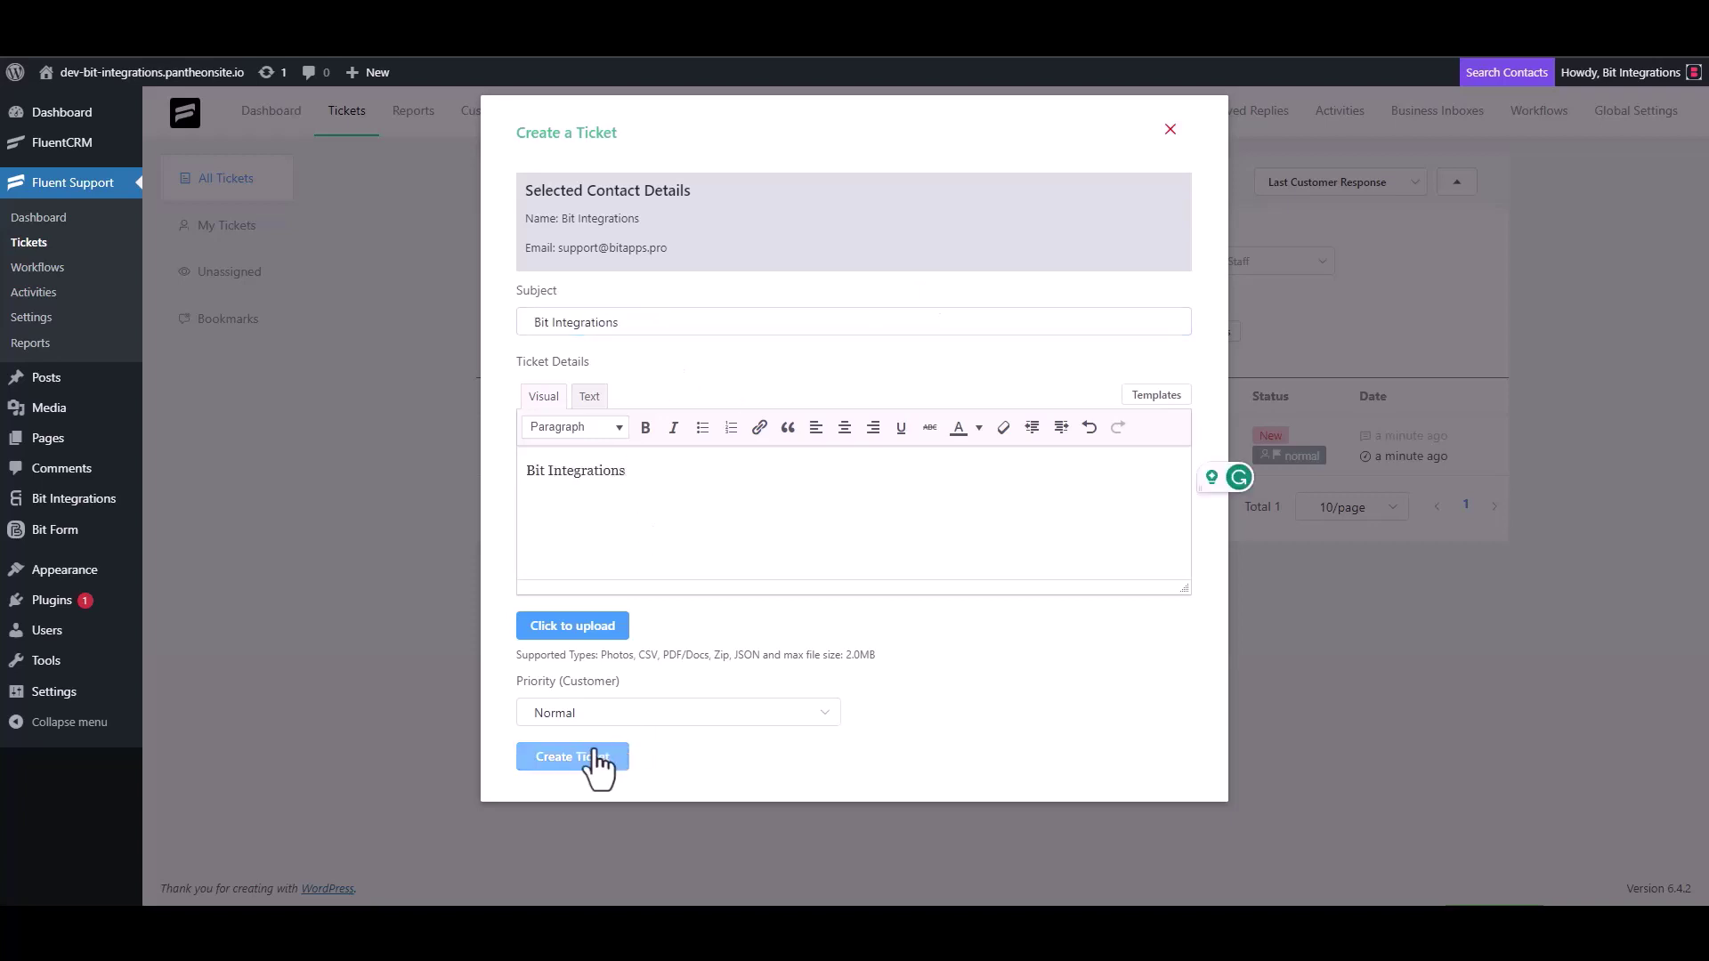
{"action": "left_click", "coordinate": [572, 756]}
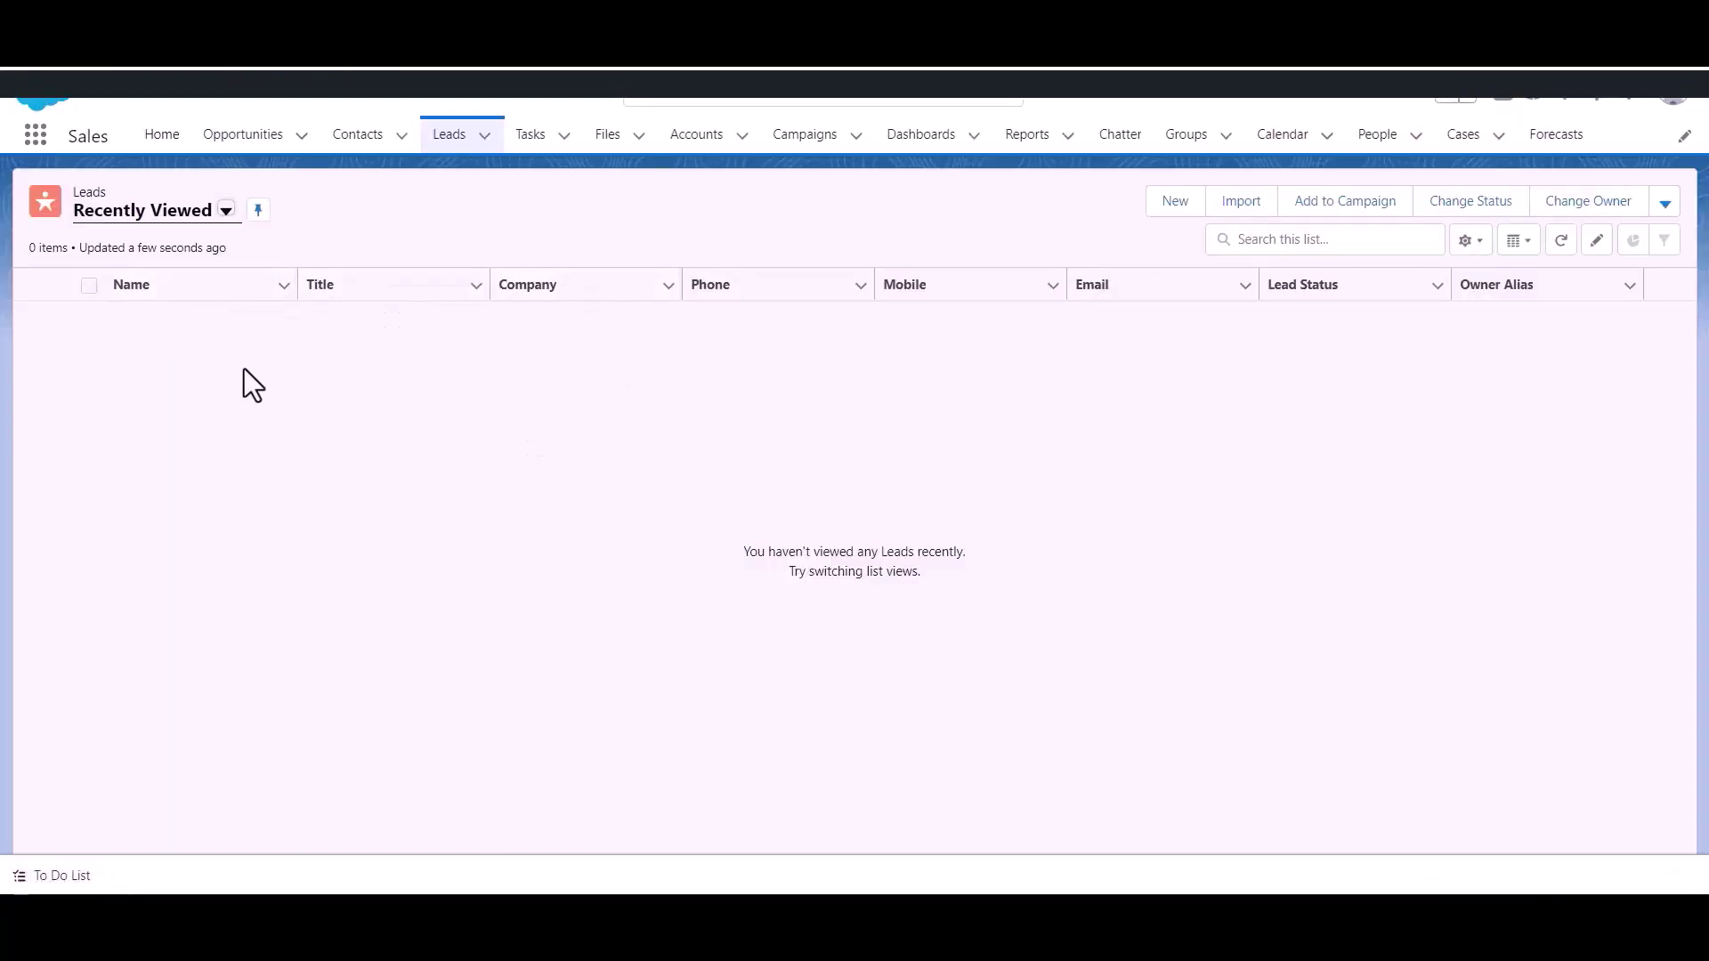
Step: Reload the Salesforce Leads list to look for the new Bit Integrations lead
{"action": "left_click", "coordinate": [462, 169]}
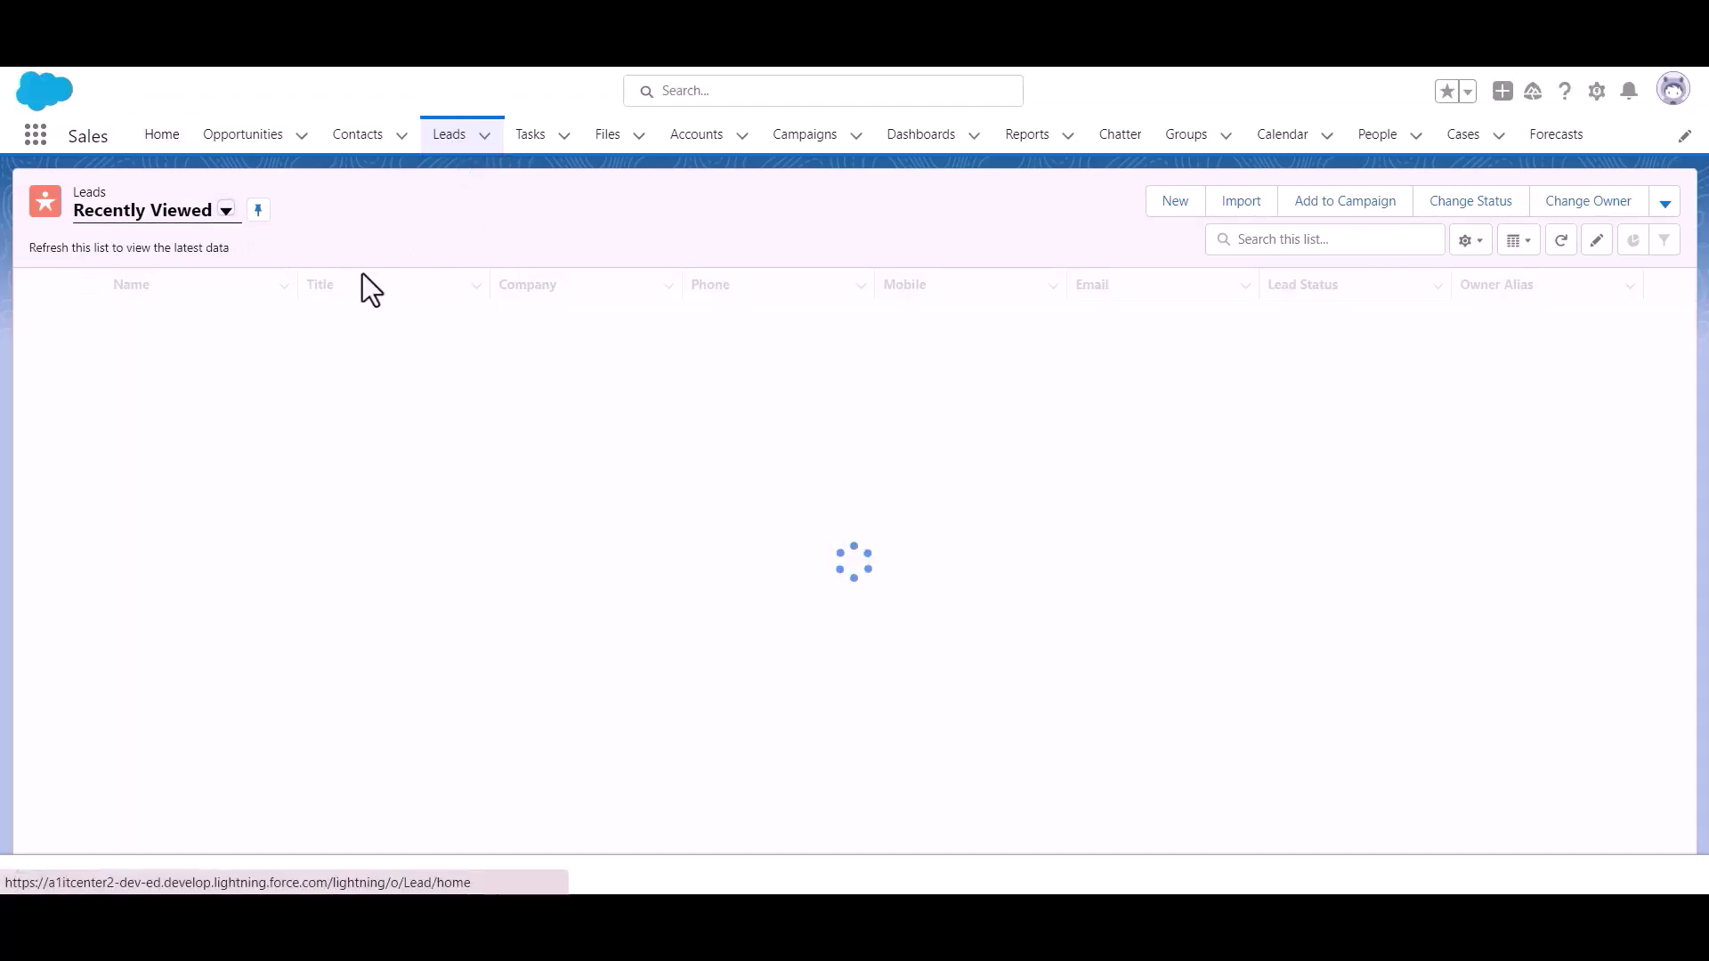